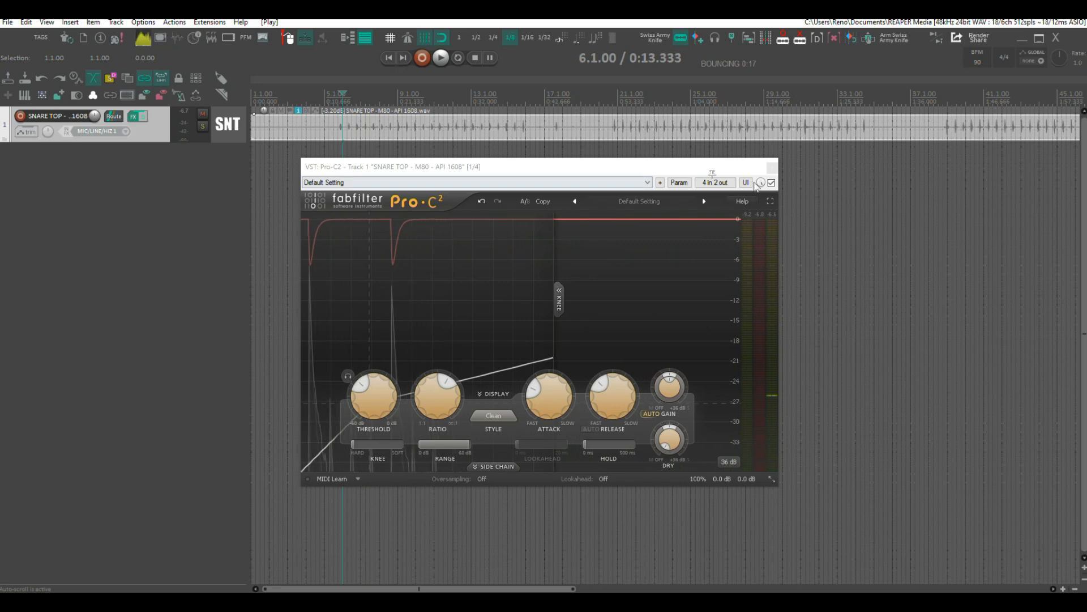
Close the floating Pro-C2 window and open the snare top track's full FX chain, moved slightly higher on screen.
left_click(772, 167)
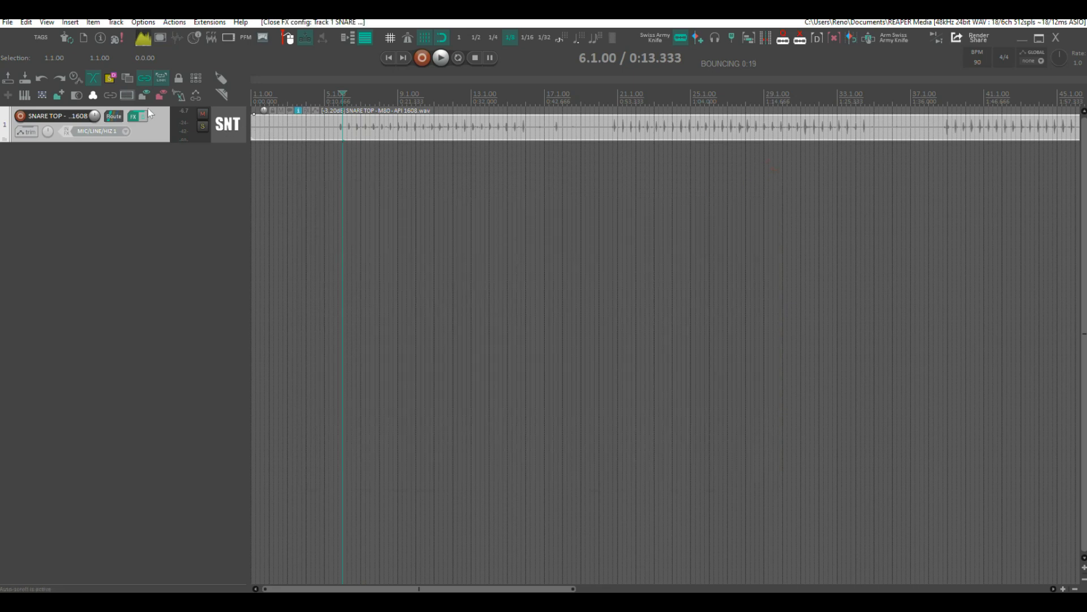
left_click(133, 116)
left_click(361, 257)
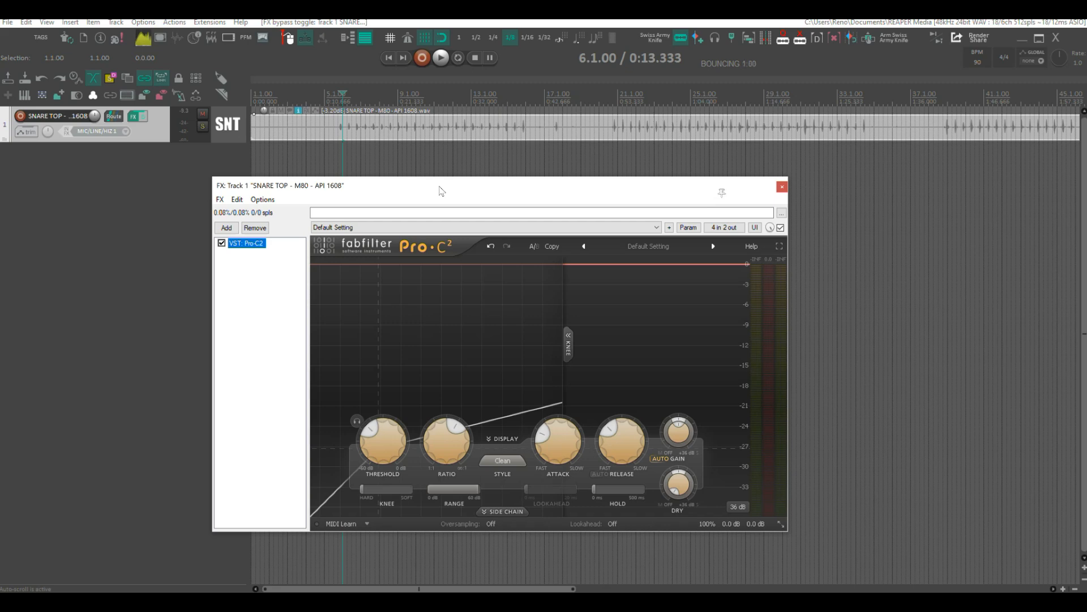
left_click_drag(441, 191, 434, 167)
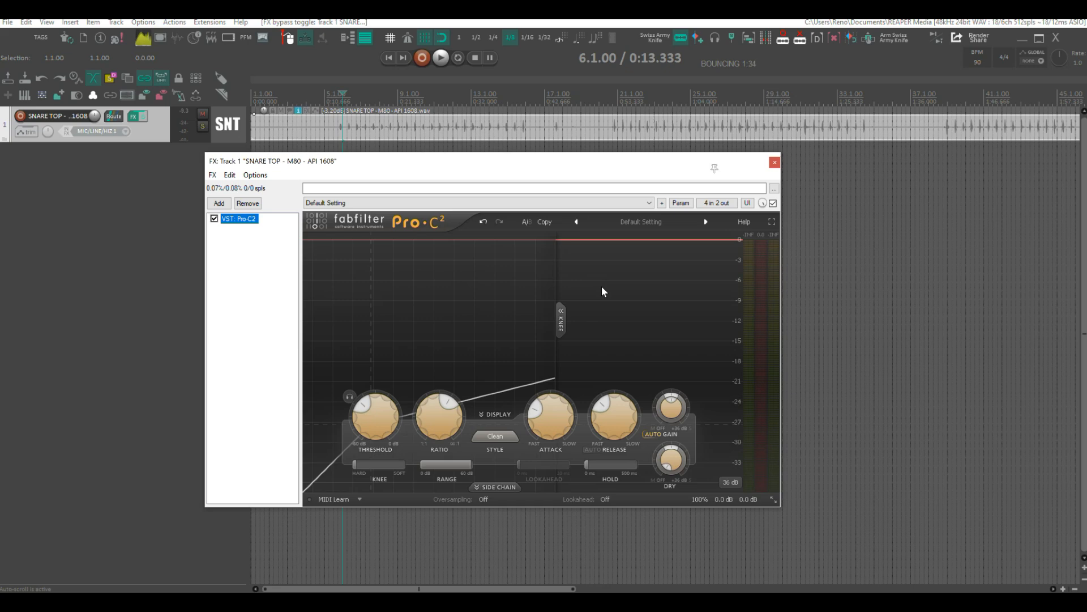
Audition the snare through Pro-C2, raise the release to about 645 ms and play it again to compare the gain reduction.
key("space")
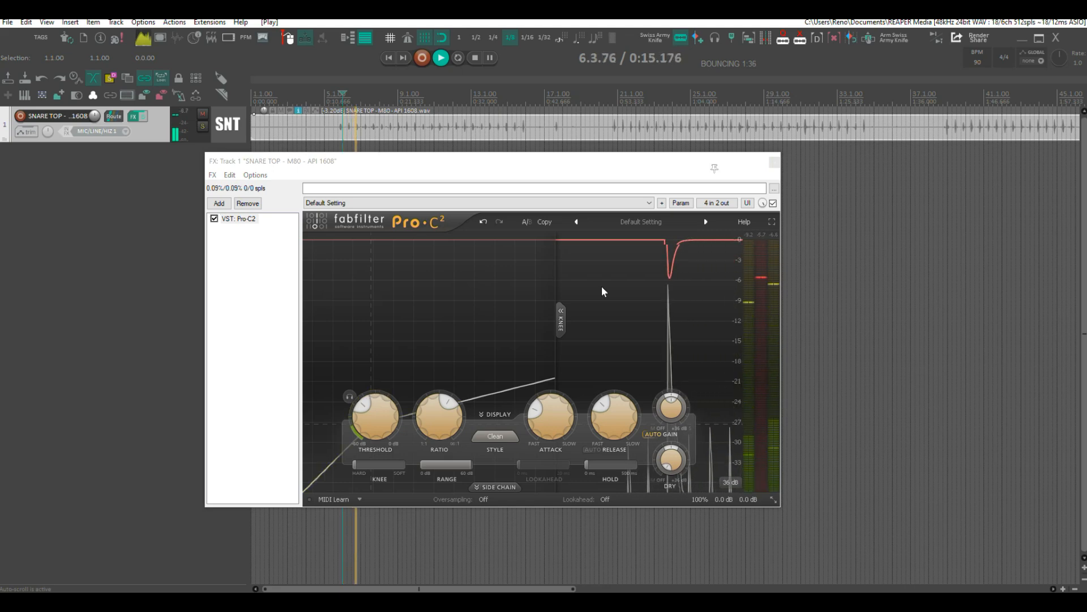
key("space")
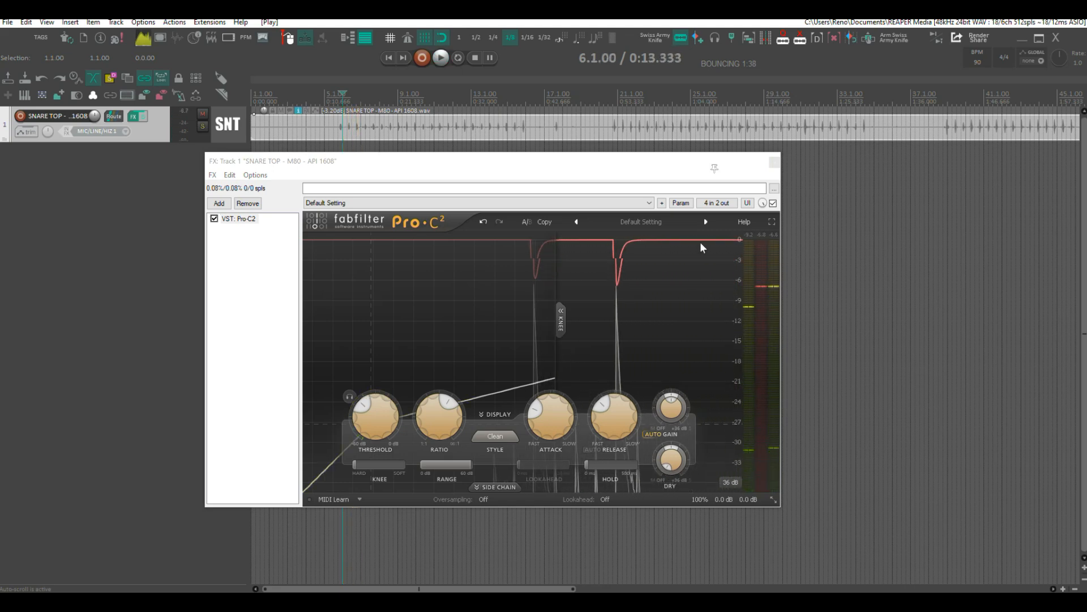
mouse_move(615, 424)
left_click_drag(613, 421, 616, 368)
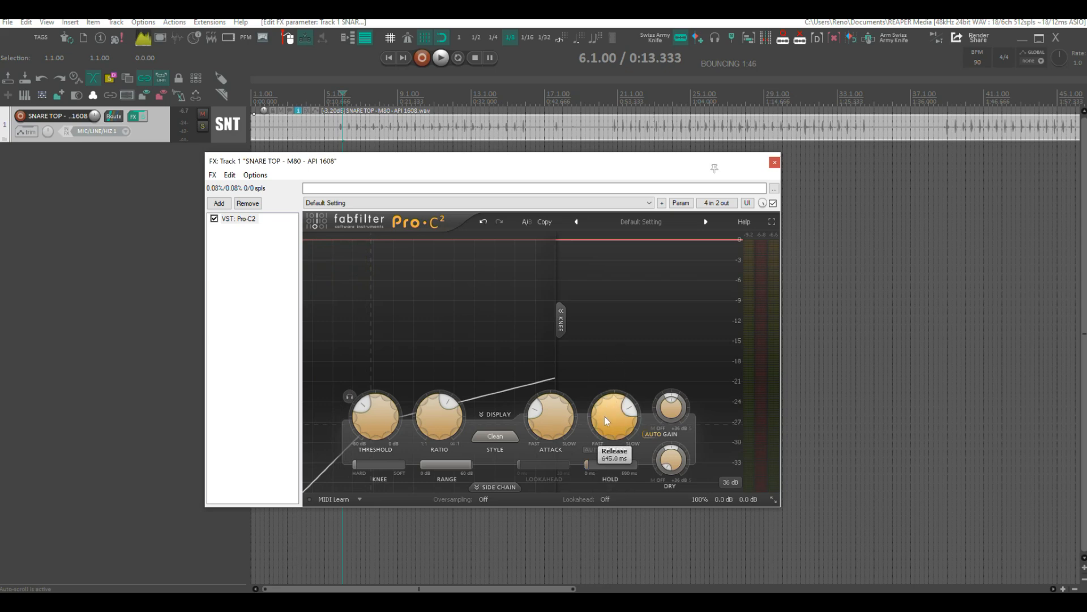
key("space")
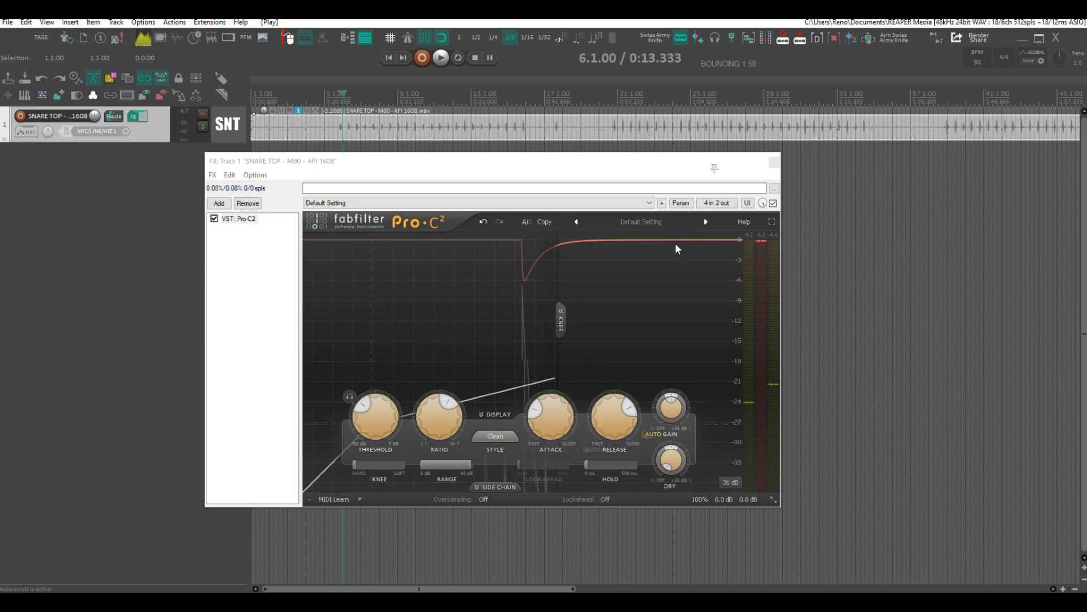
Audition Pro-C2 with a shorter release, then with a slower attack of about 39 ms and a medium release.
left_click_drag(617, 419, 616, 469)
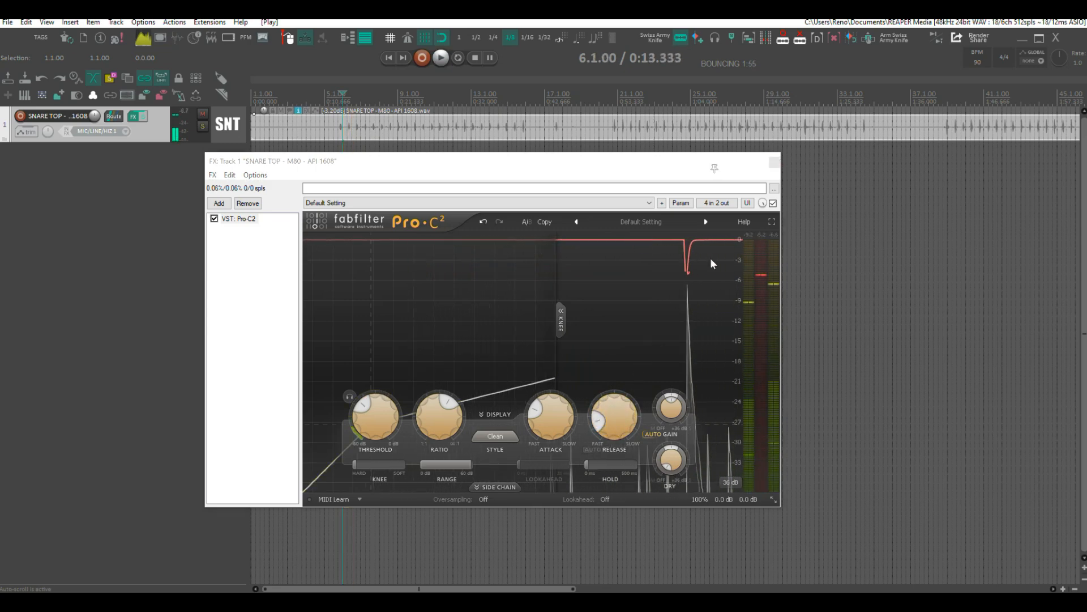
left_click_drag(548, 423, 549, 399)
left_click_drag(626, 415, 632, 375)
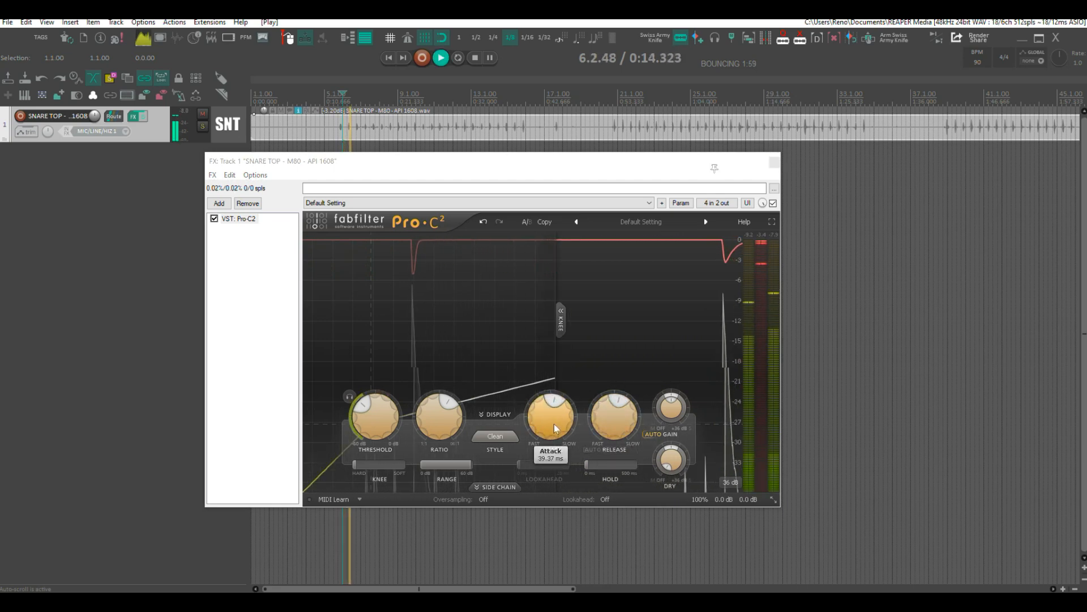
key("space")
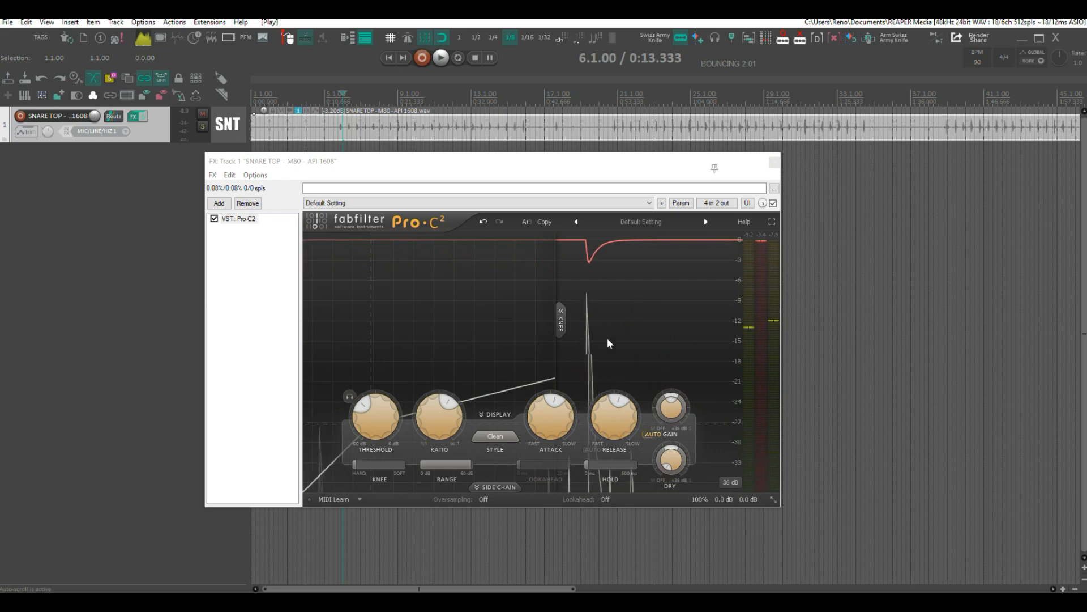
Audition the snare with a lower Pro-C2 threshold, ease the threshold partly back up and look through the compression styles.
left_click_drag(384, 415, 384, 425)
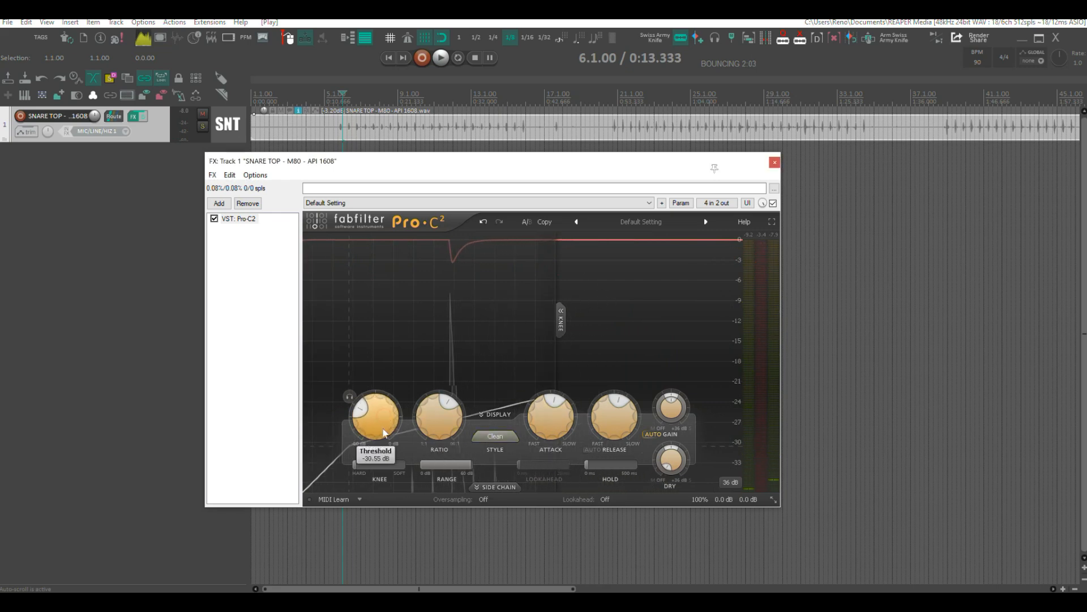
key("space")
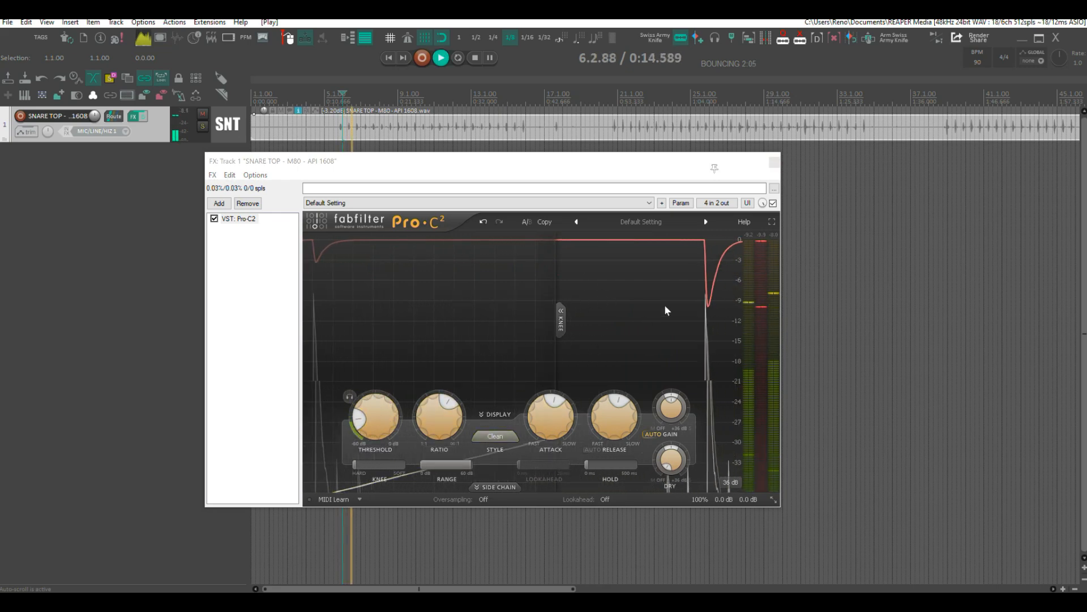
key("space")
mouse_move(426, 420)
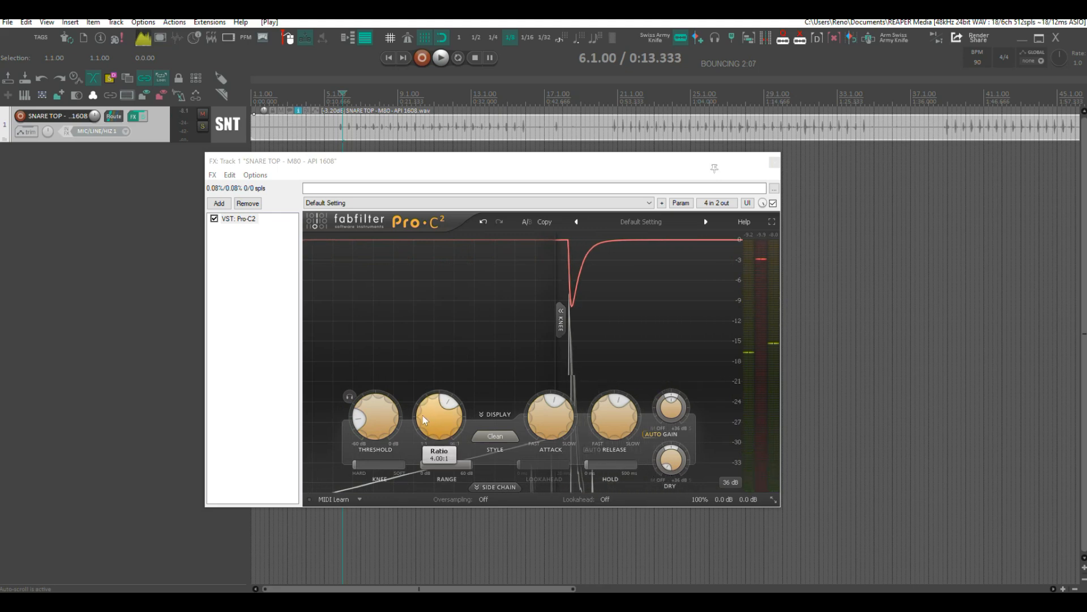
left_click_drag(389, 418, 389, 407)
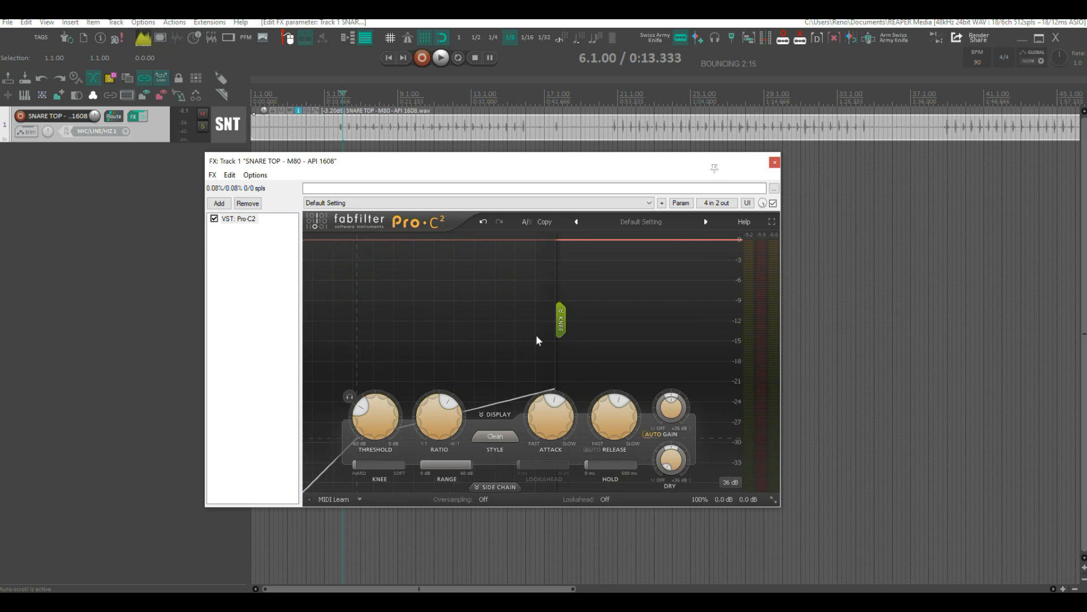
left_click(499, 435)
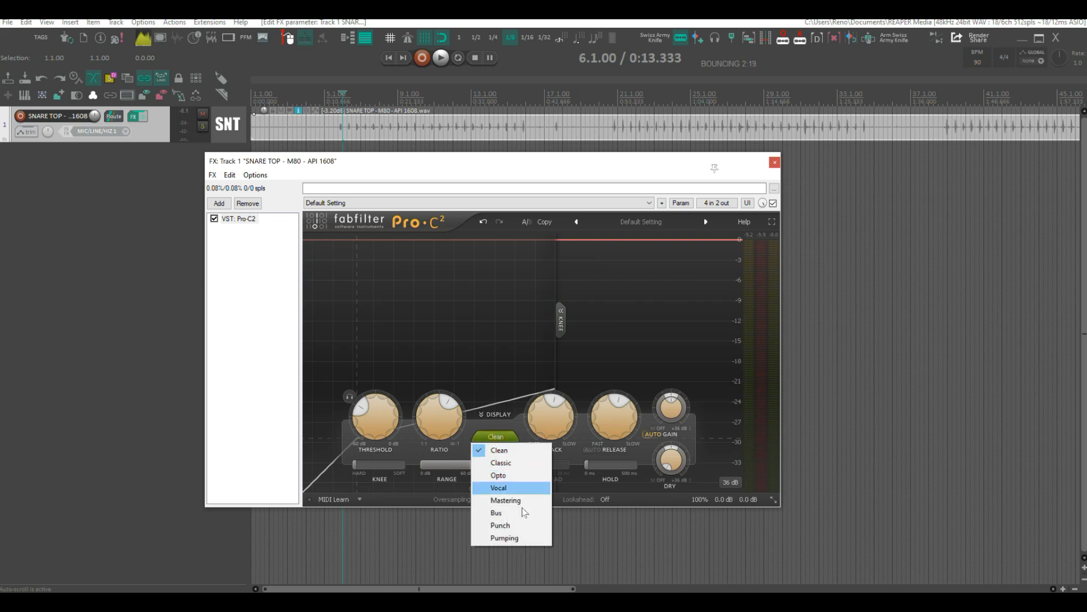
left_click(509, 429)
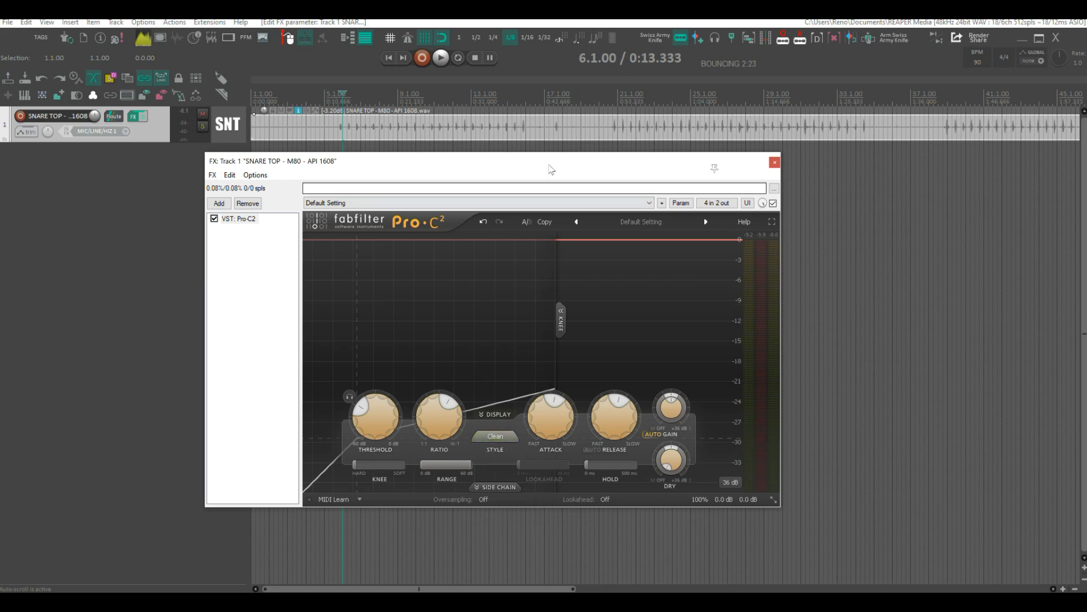
Remove the Pro-C2 compressor from the snare top track's FX chain.
left_click_drag(549, 161, 578, 159)
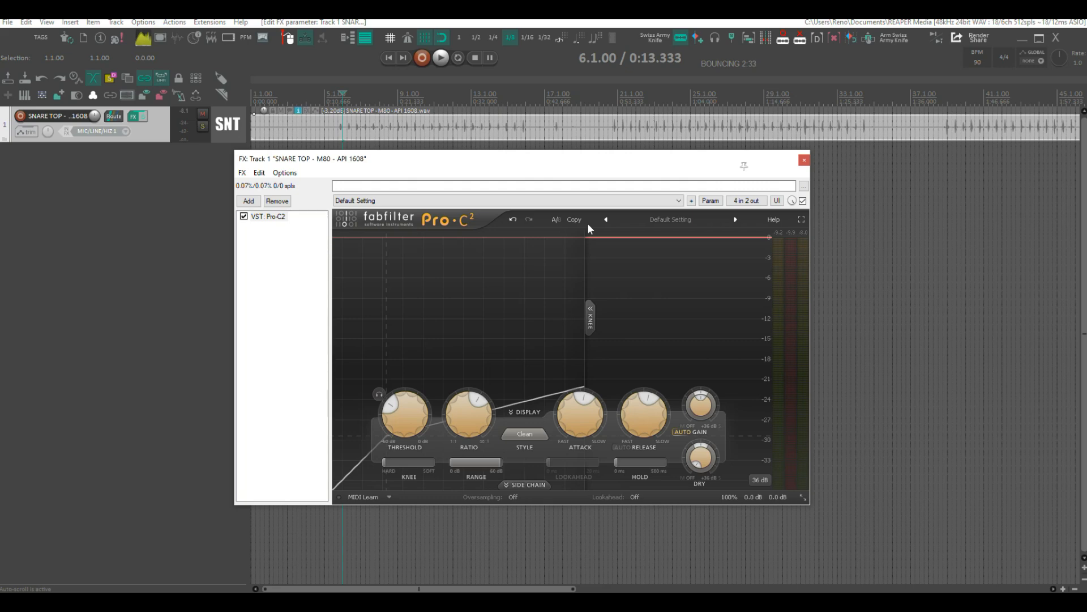
left_click(271, 217)
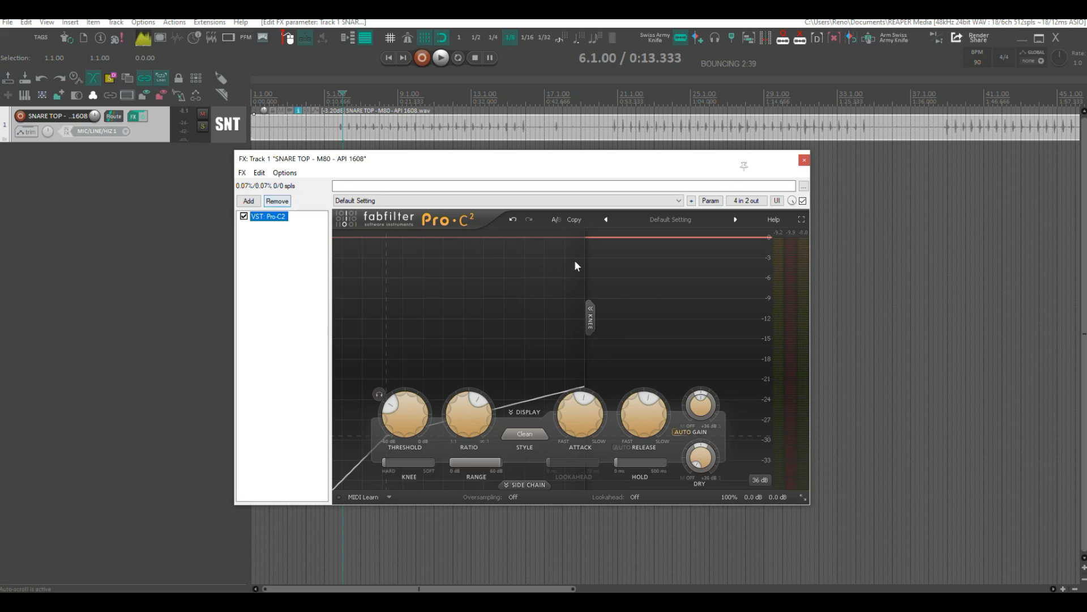
left_click(277, 202)
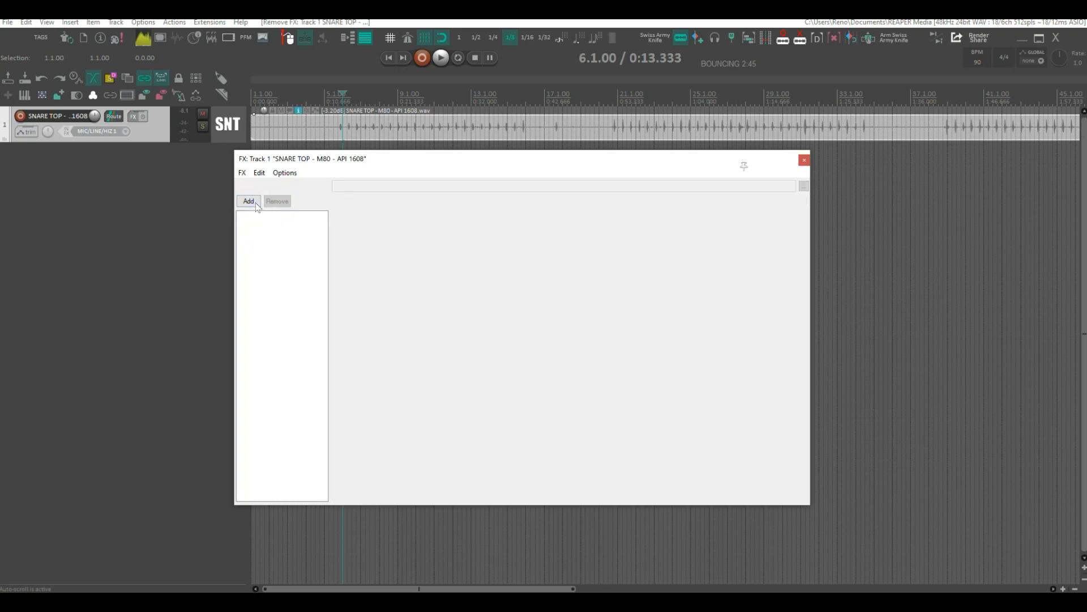
Add the Cockos JS analysis/gain_reduction_scope plug-in to the snare top track.
left_click(256, 204)
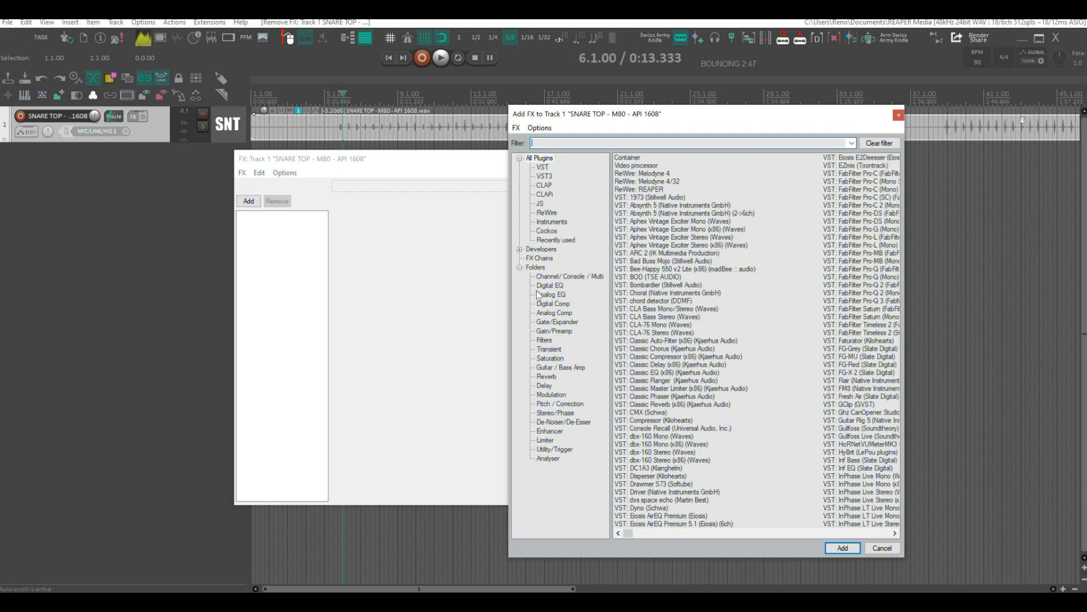
left_click(547, 231)
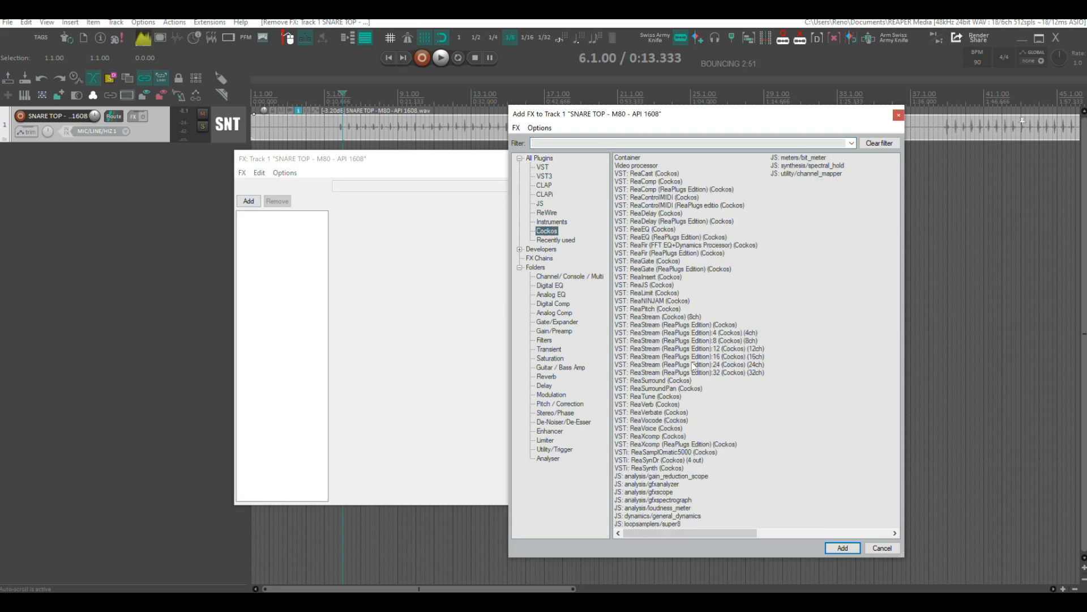
double_click(679, 477)
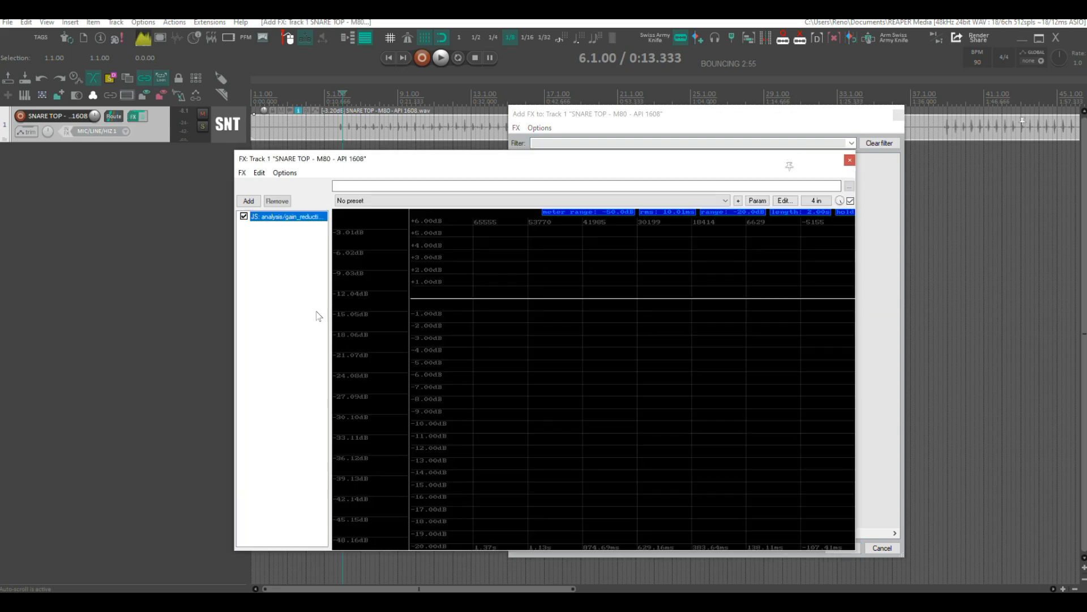
Insert the Cockos channel_mapper before the gain reduction scope and place ReaComp between the two.
left_click_drag(806, 179, 289, 221)
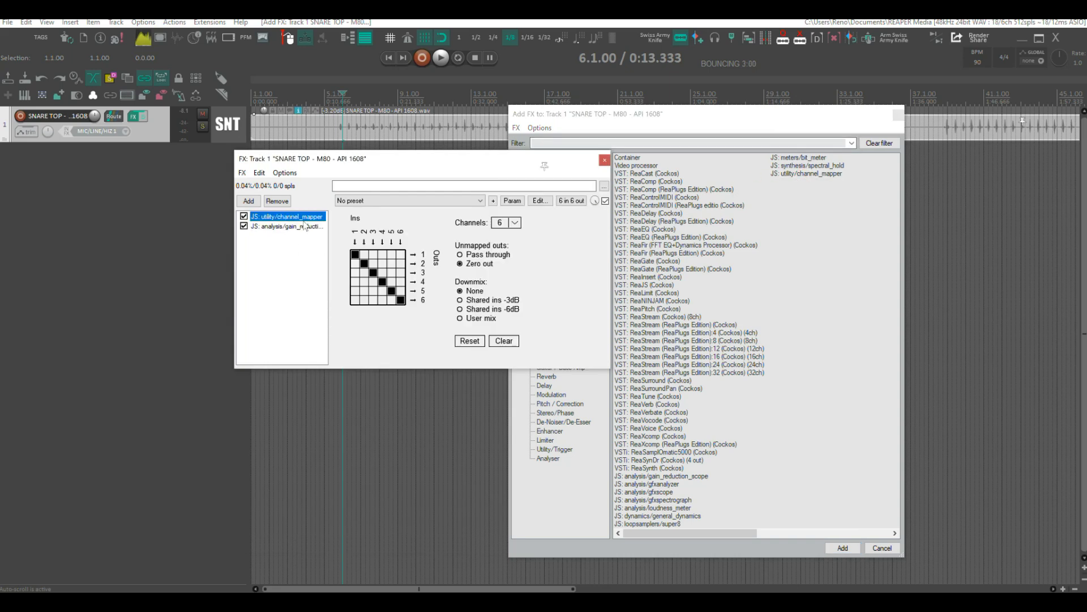
left_click(671, 115)
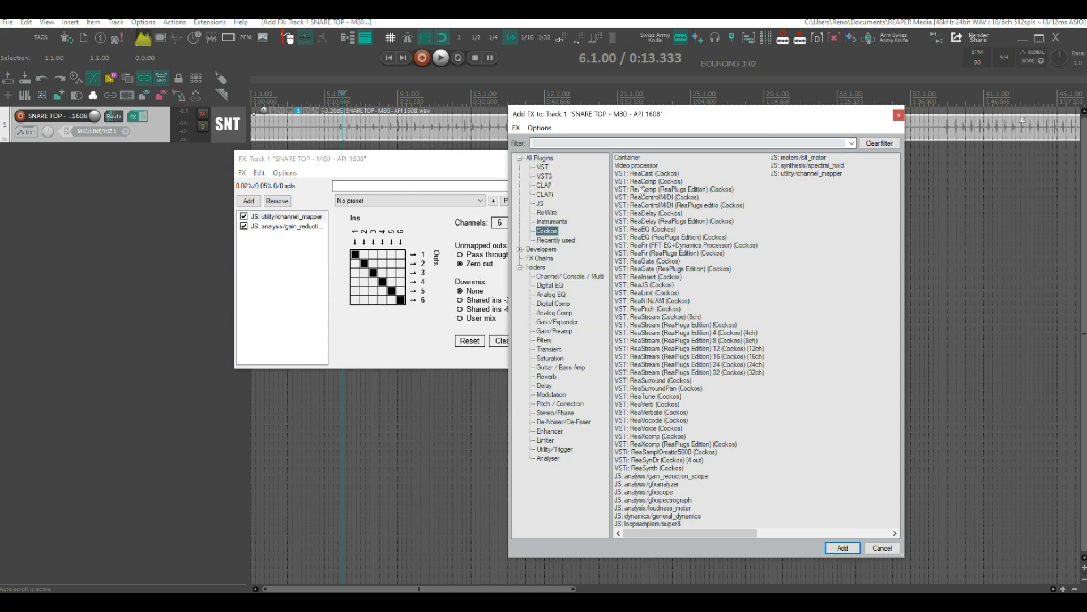
left_click_drag(638, 187, 271, 227)
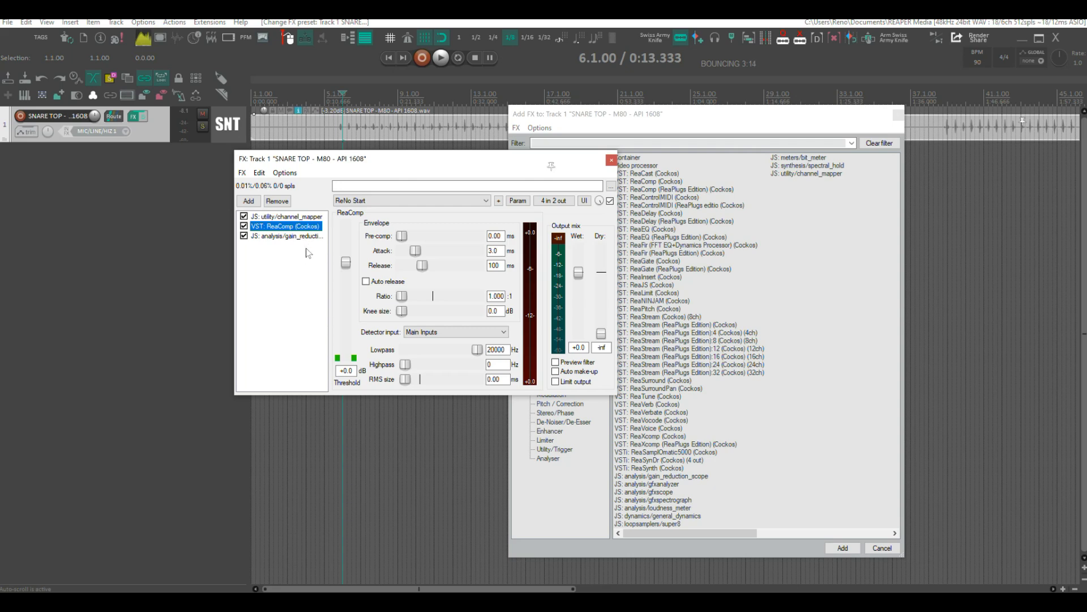
Set ReaComp's threshold to about -27.8 dB, its ratio to about 1.574:1 and its release to about 365 ms.
left_click(272, 218)
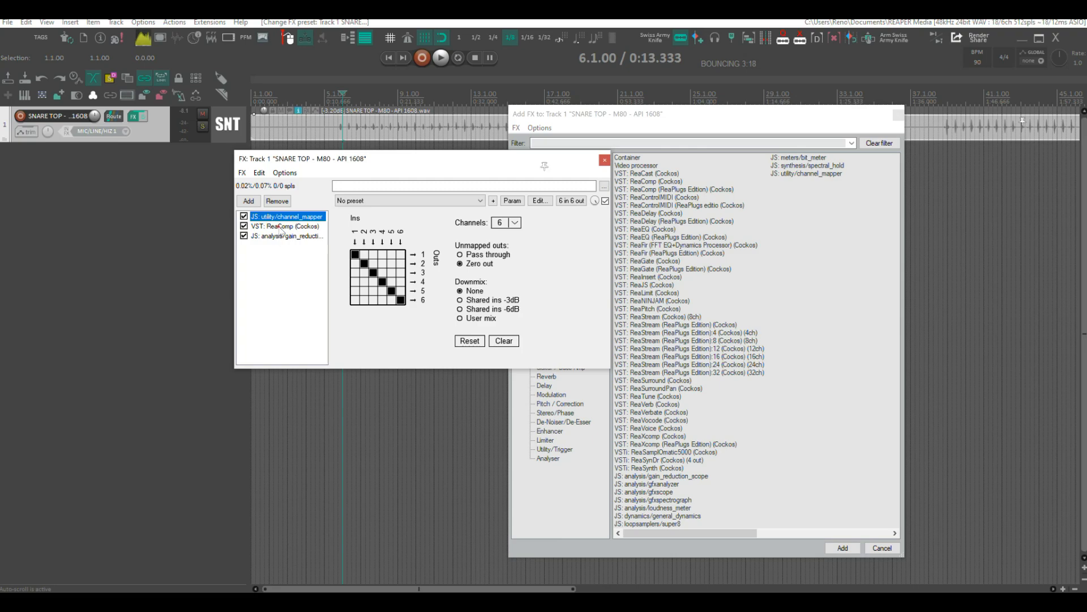
left_click(275, 226)
left_click(275, 237)
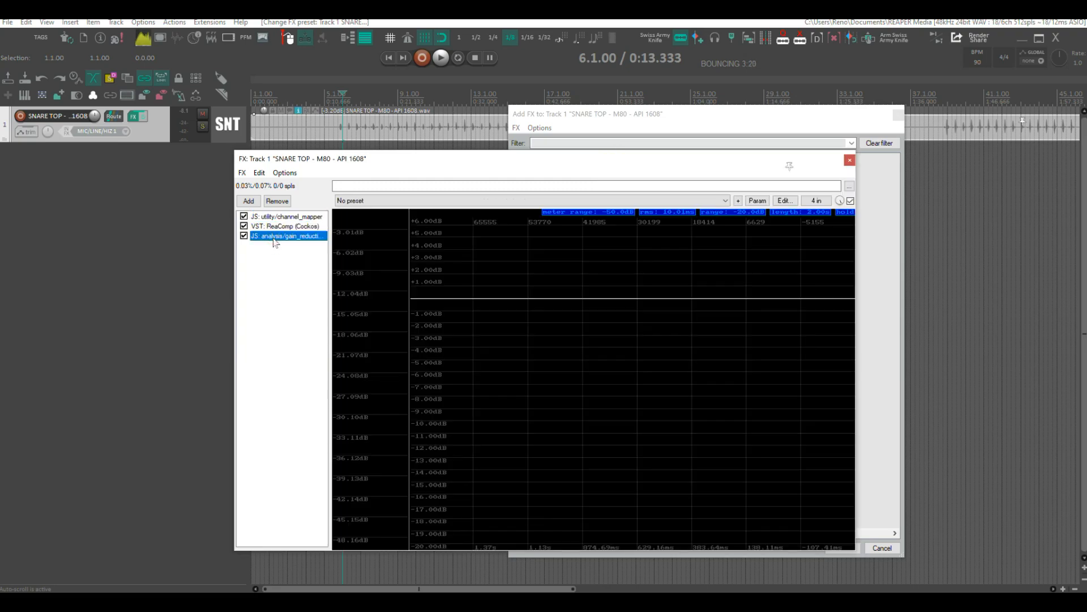
left_click(277, 226)
left_click_drag(346, 263, 422, 296)
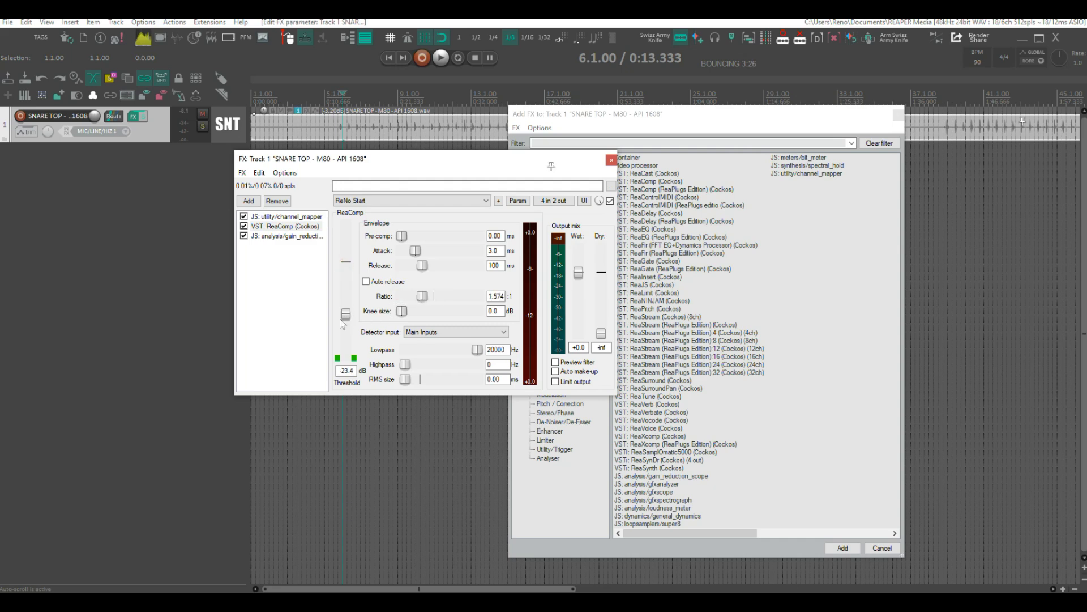
left_click_drag(346, 315, 346, 321)
left_click_drag(422, 265, 437, 271)
Set the channel mapper's channel count to 6.
left_click(285, 217)
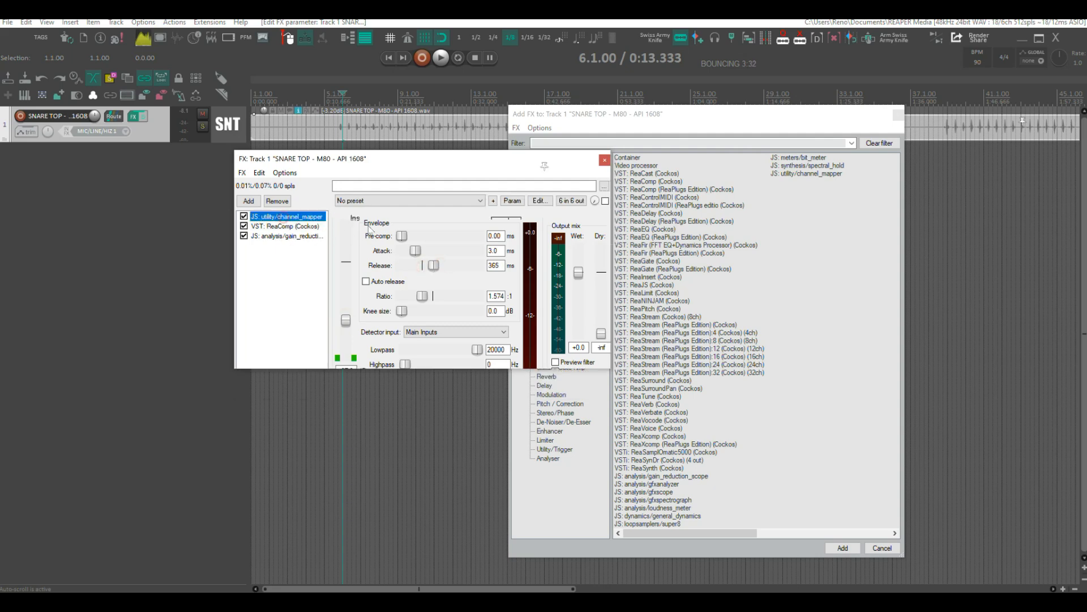
left_click(515, 224)
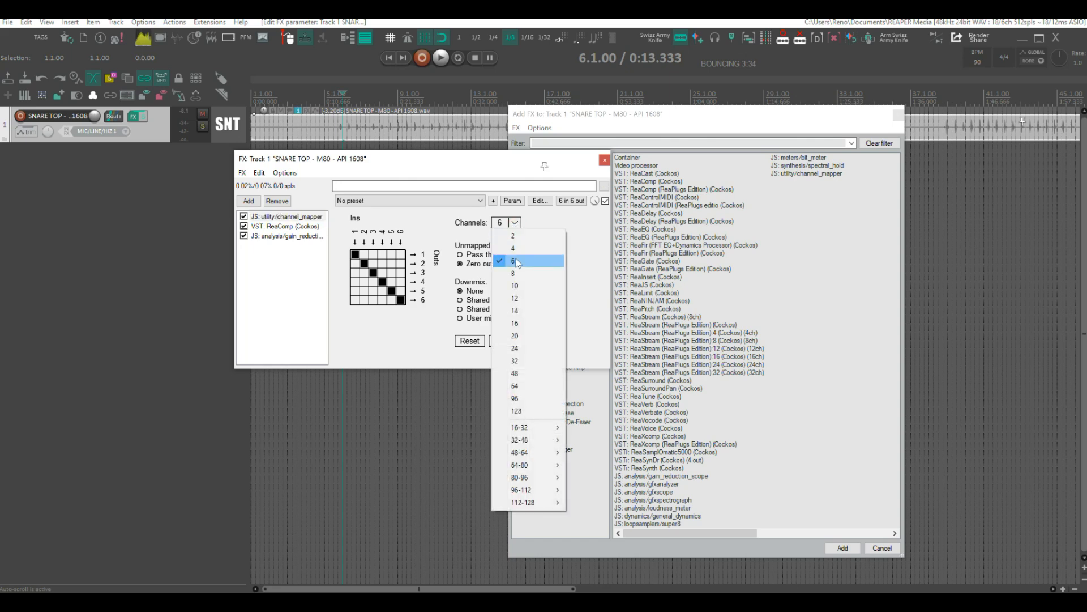
left_click(511, 237)
left_click(479, 223)
left_click(485, 261)
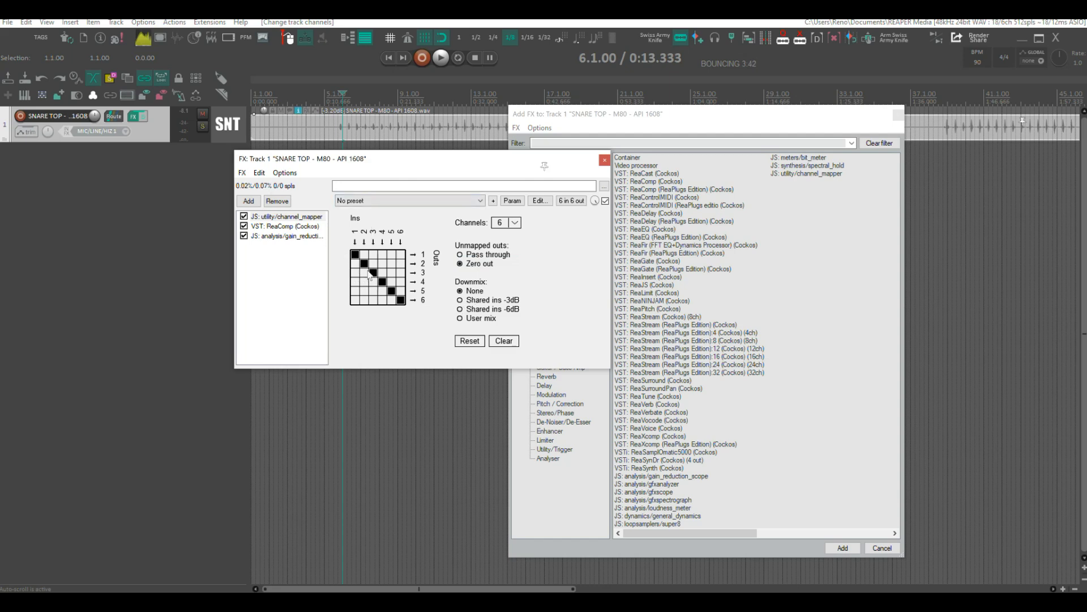
Clear the channel mapper's routings for inputs 3 to 6, and also route input 1 to output 5 and input 2 to output 6.
left_click_drag(373, 275, 401, 301)
left_click(356, 291)
left_click(364, 301)
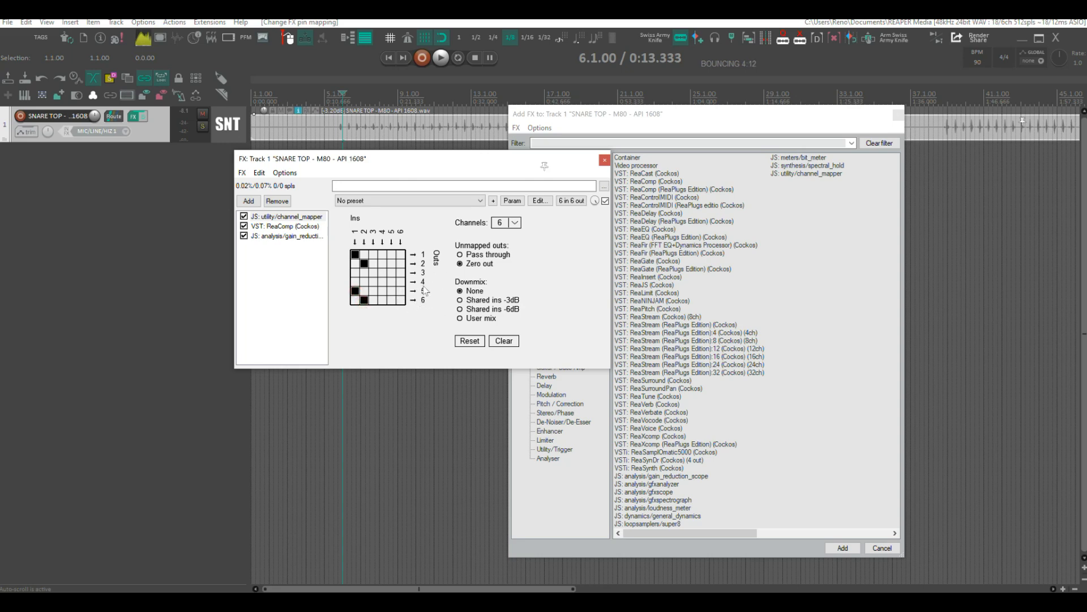
Check ReaComp's pin routing, then compare it with the gain reduction scope and the channel mapper's routing.
left_click(284, 226)
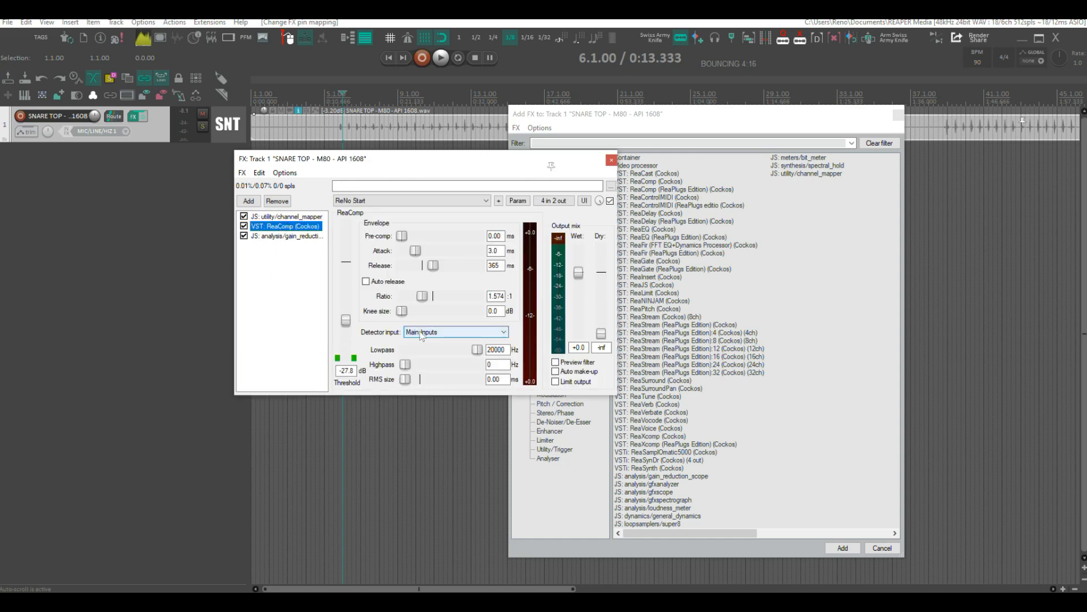
left_click(553, 200)
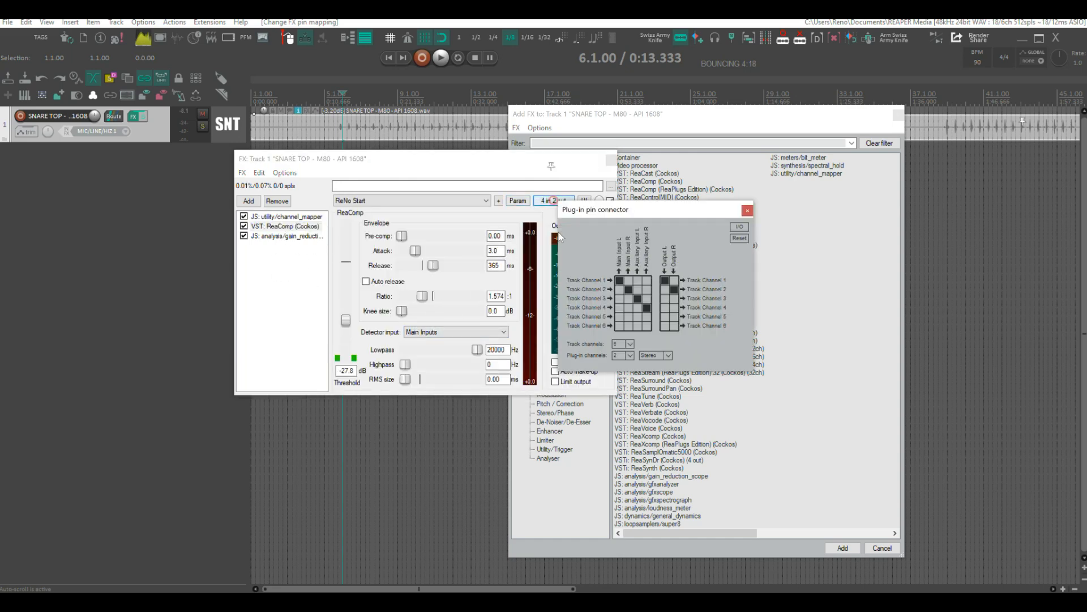
left_click(747, 210)
left_click(274, 236)
left_click(300, 217)
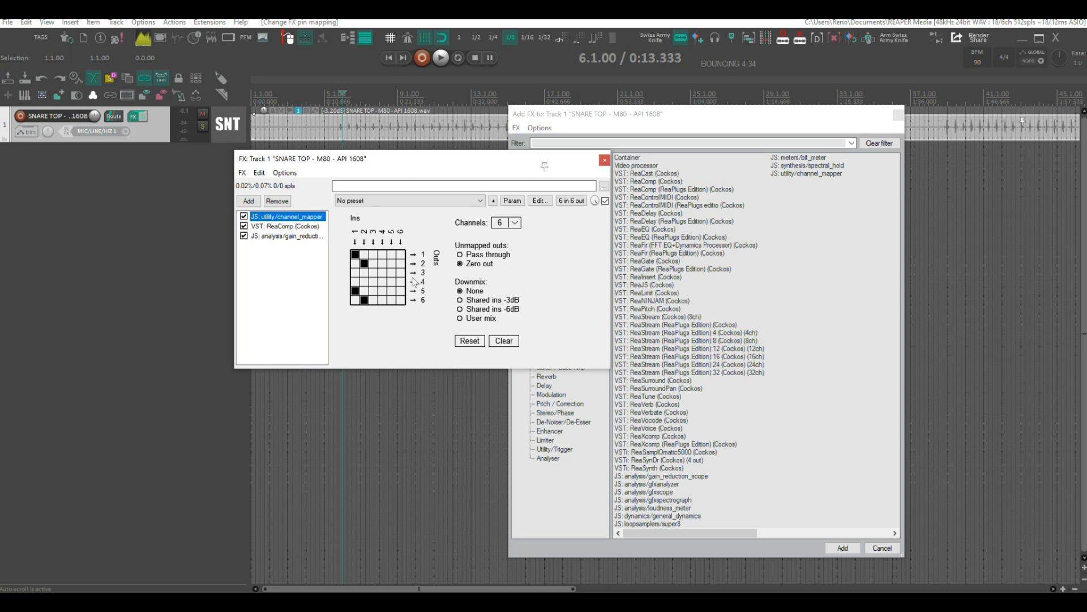
Route track channels 5 and 6 to the gain reduction scope's left/right input 1, and channels 1 and 2 to left/right input 2.
left_click(288, 237)
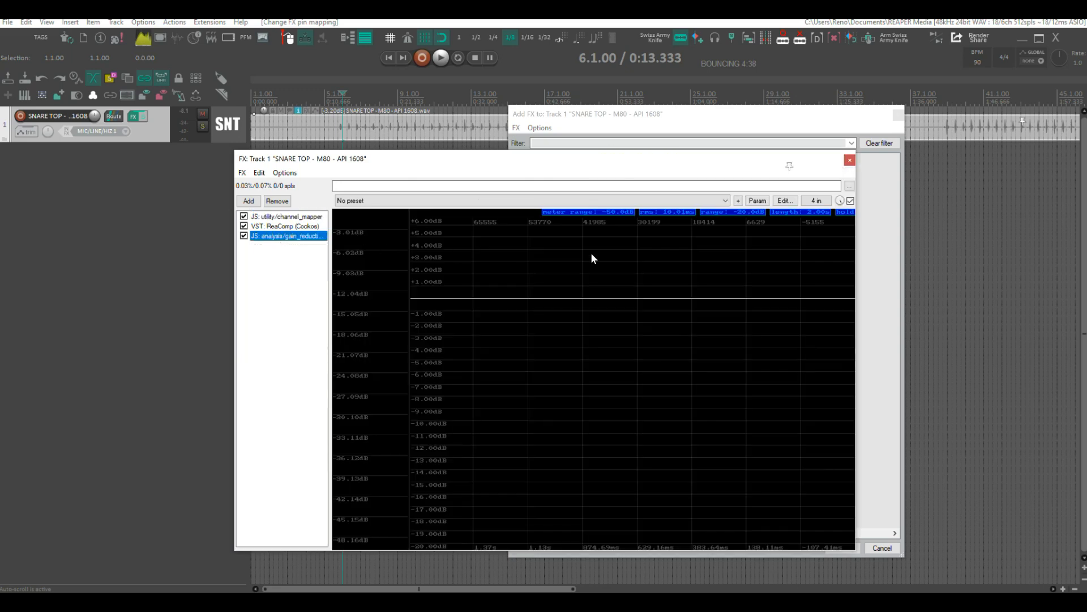
left_click(590, 164)
left_click_drag(590, 165, 584, 105)
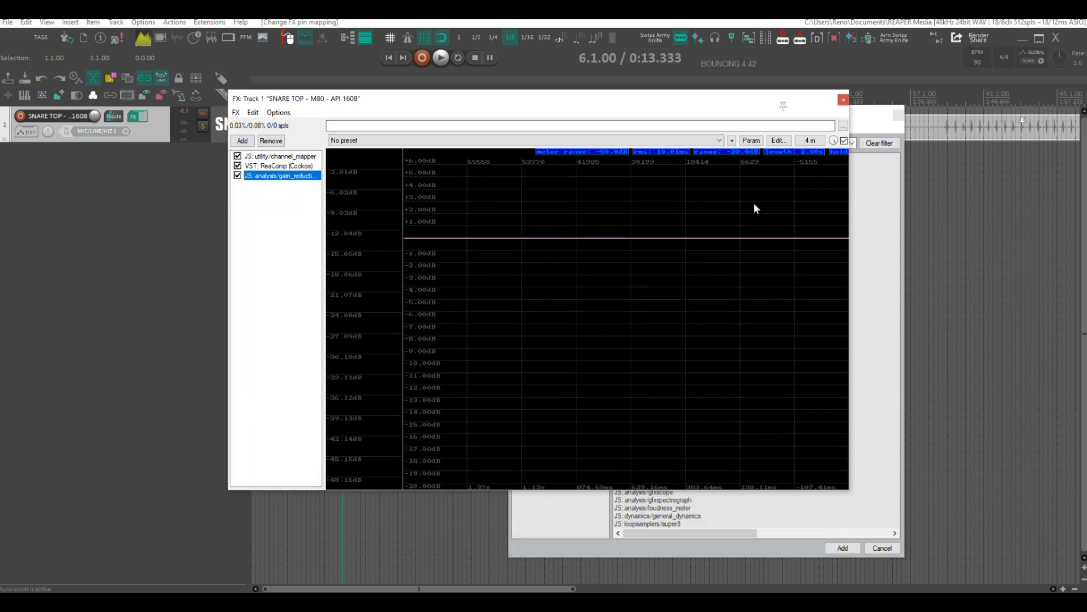
left_click(810, 141)
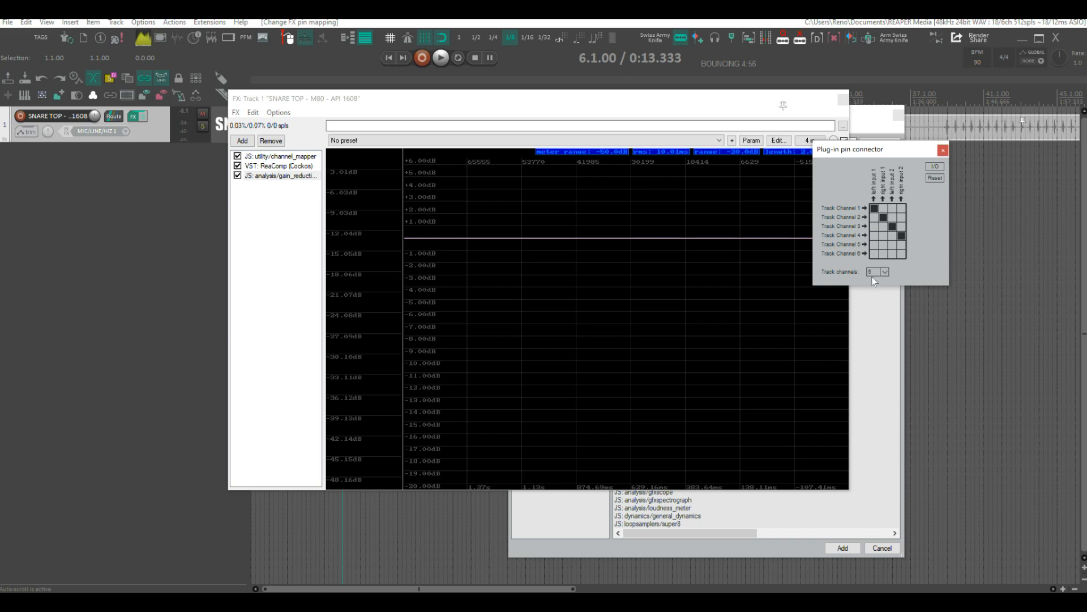
left_click(872, 208)
left_click(883, 216)
left_click(874, 244)
left_click(884, 252)
left_click(893, 227)
left_click(901, 235)
left_click(892, 208)
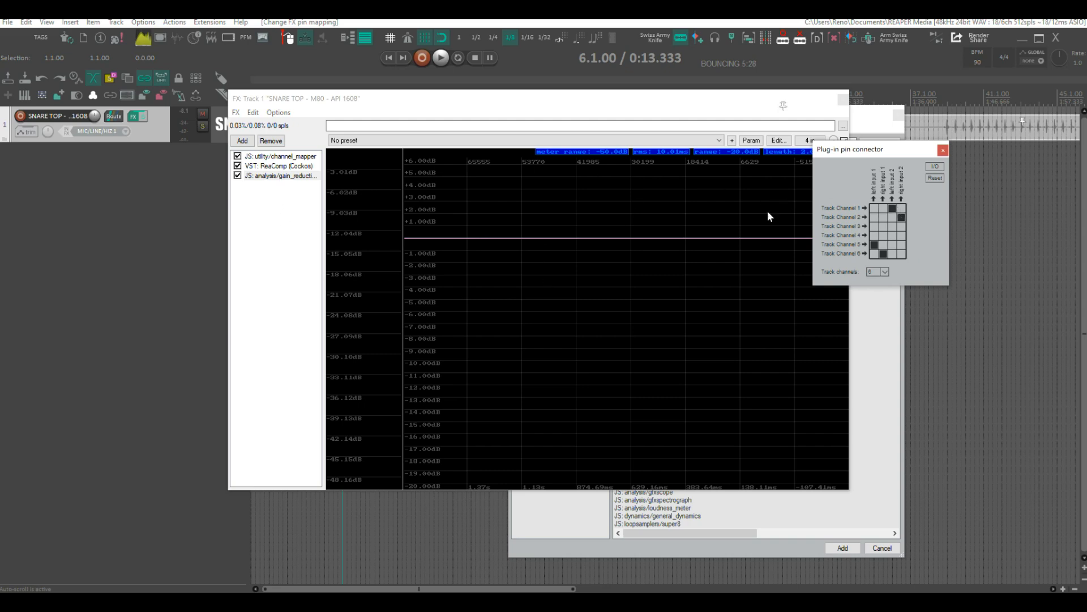
Recheck ReaComp and the gain reduction scope's pin routing, then close the pin connector and the Add FX window.
left_click(275, 166)
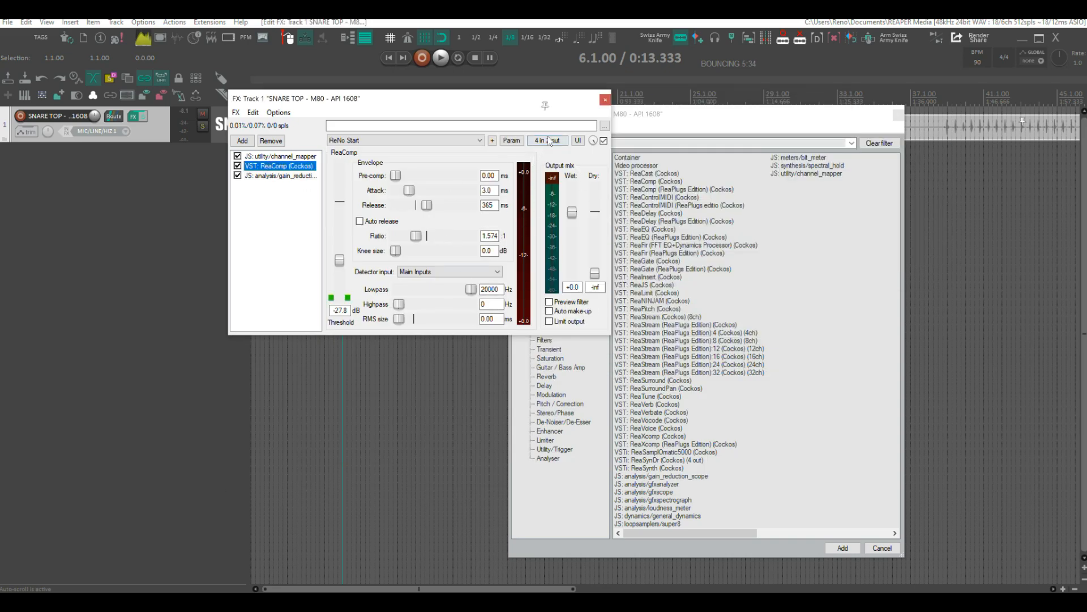
left_click(281, 175)
left_click(810, 142)
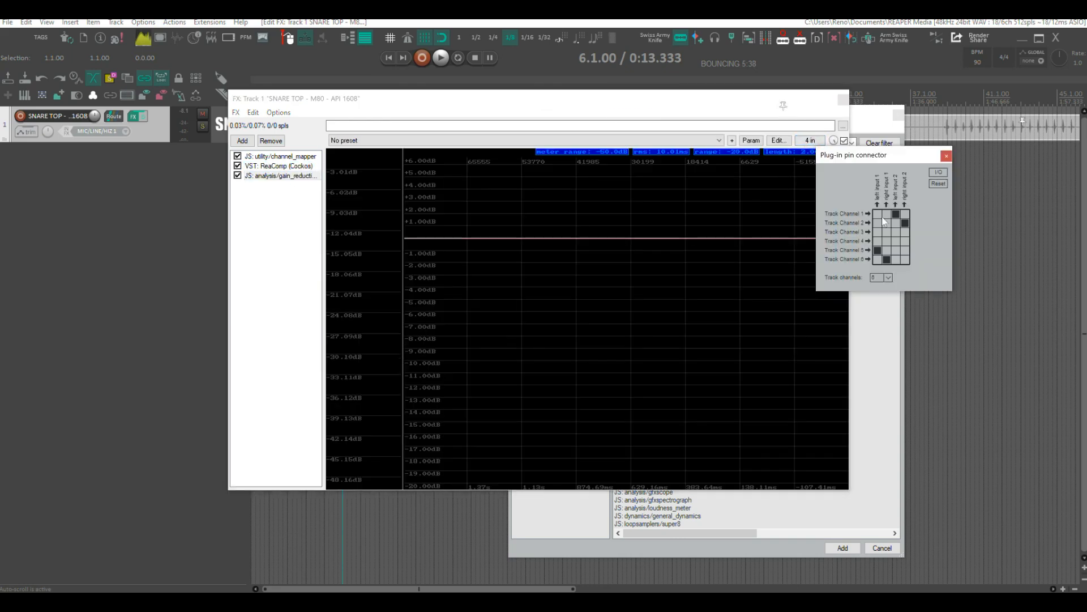
left_click(946, 156)
left_click(895, 122)
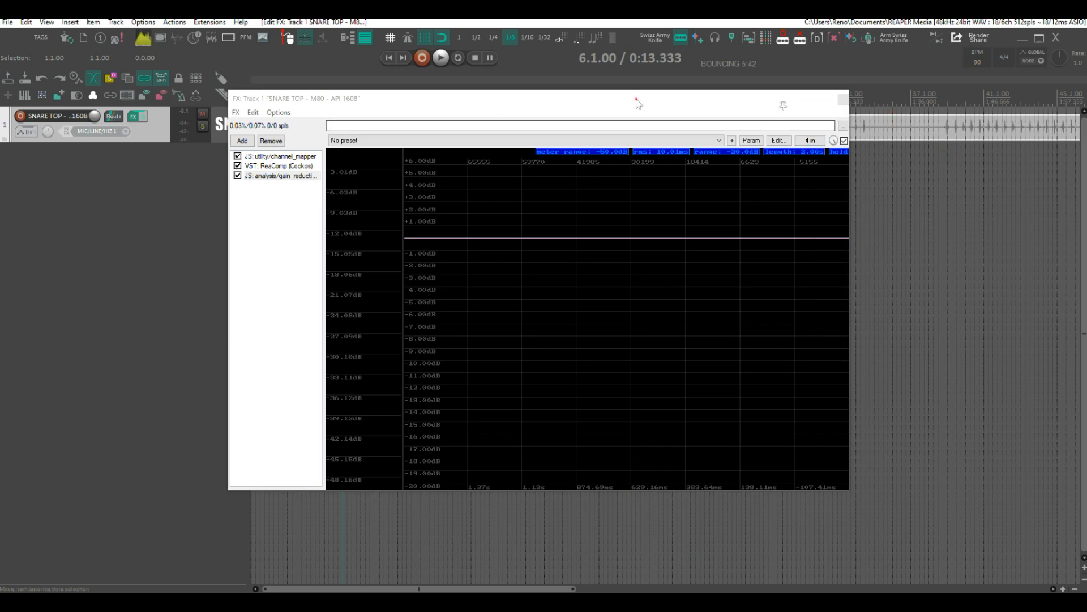
Place the FX chain window below the track and play the snare briefly to examine its gain reduction curve.
left_click_drag(612, 104, 651, 182)
key("space")
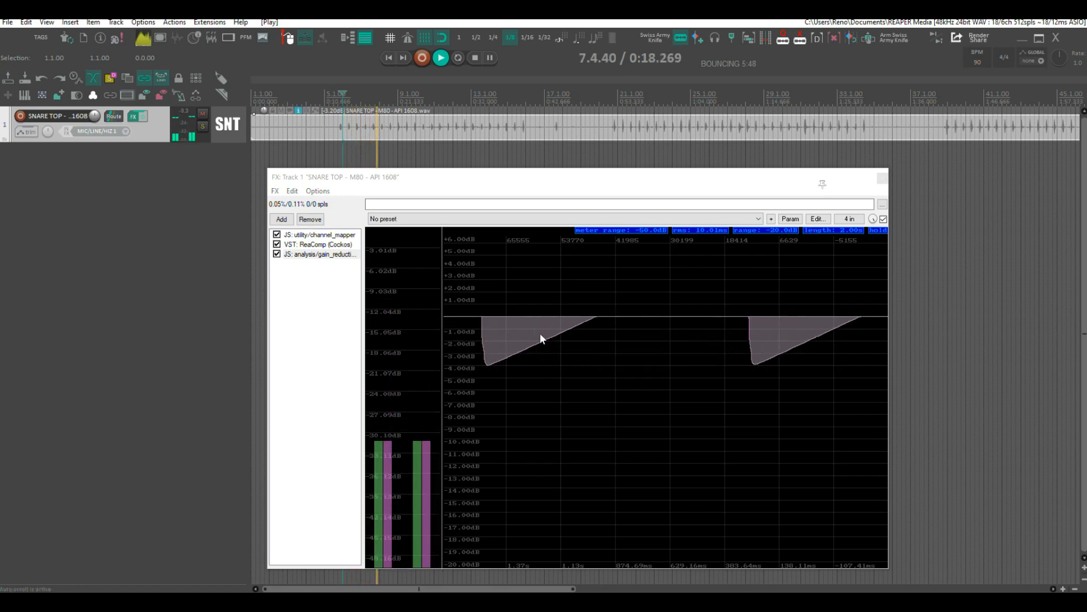
key("space")
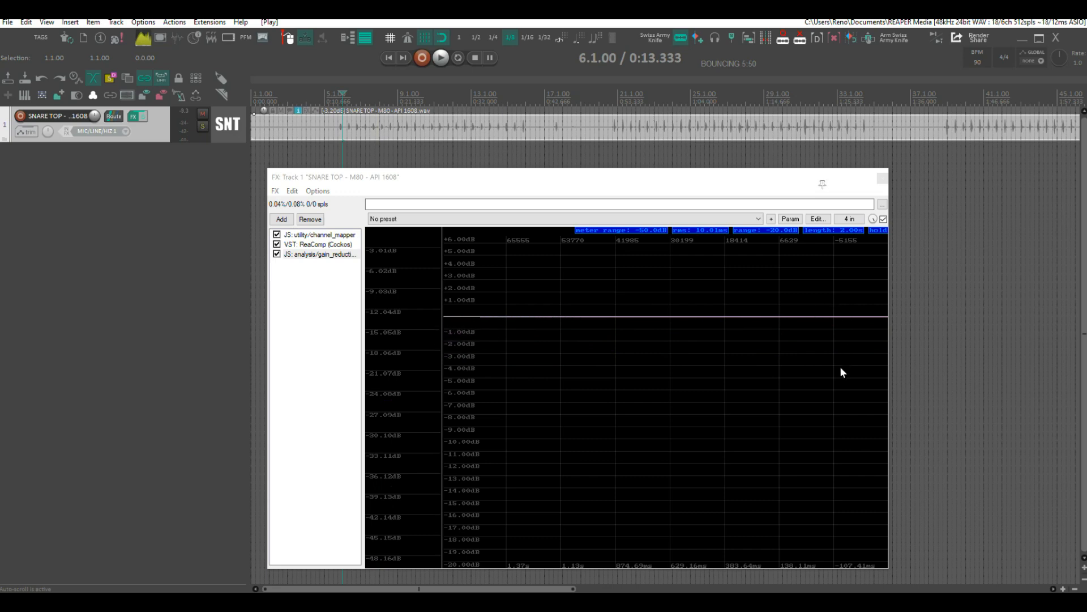
Float ReaComp in its own window beside the FX chain window, with the gain reduction scope displayed.
double_click(304, 246)
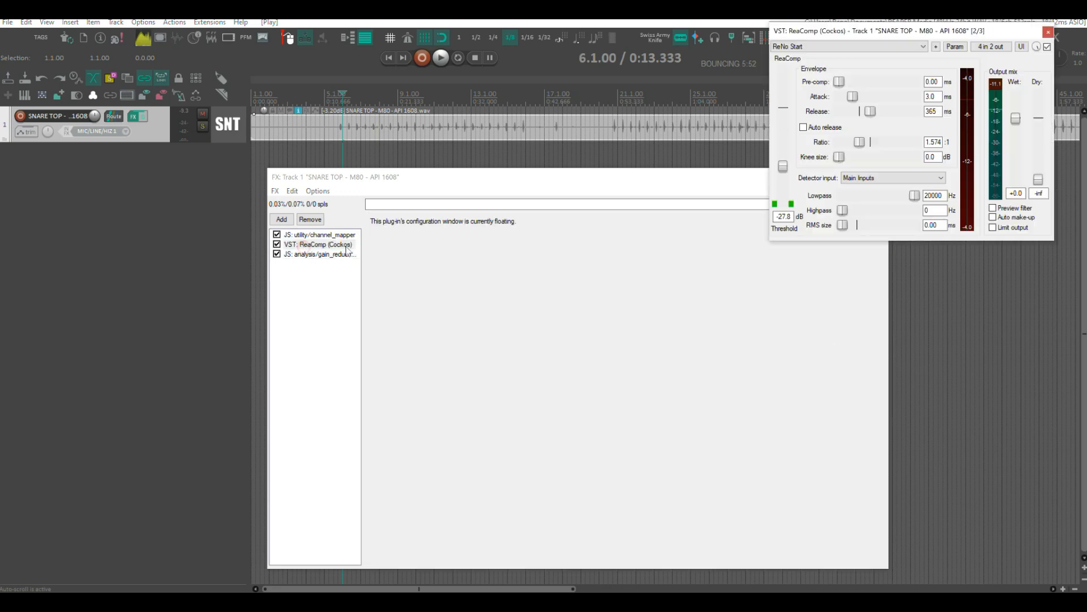
left_click_drag(867, 32, 888, 102)
left_click_drag(601, 184, 428, 175)
left_click(148, 247)
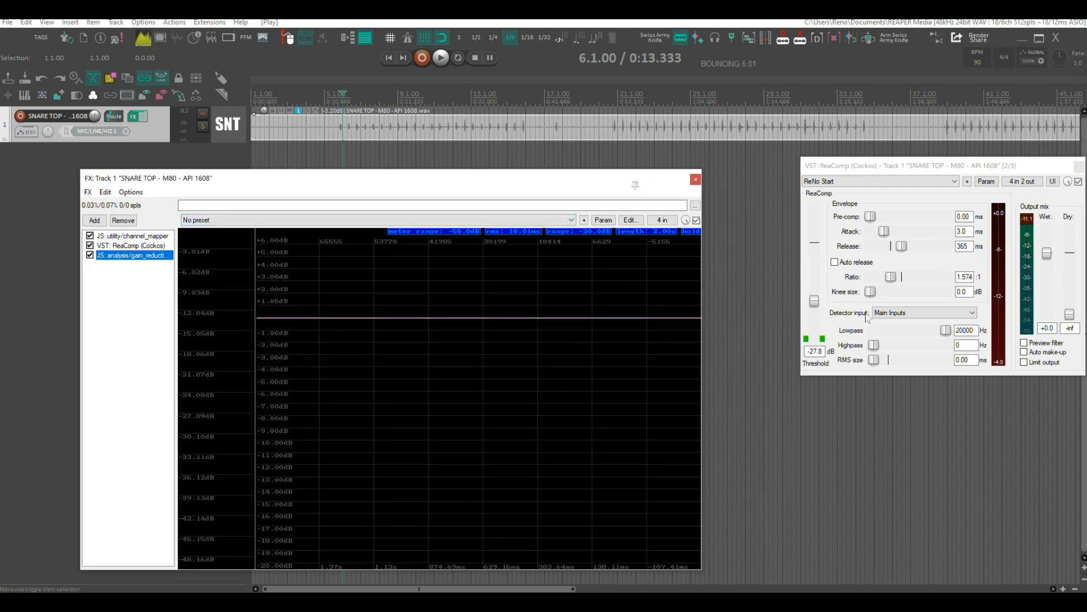
Try ReaComp release times of about 88 ms and 400 ms, playing the snare track to compare the curves.
key("space")
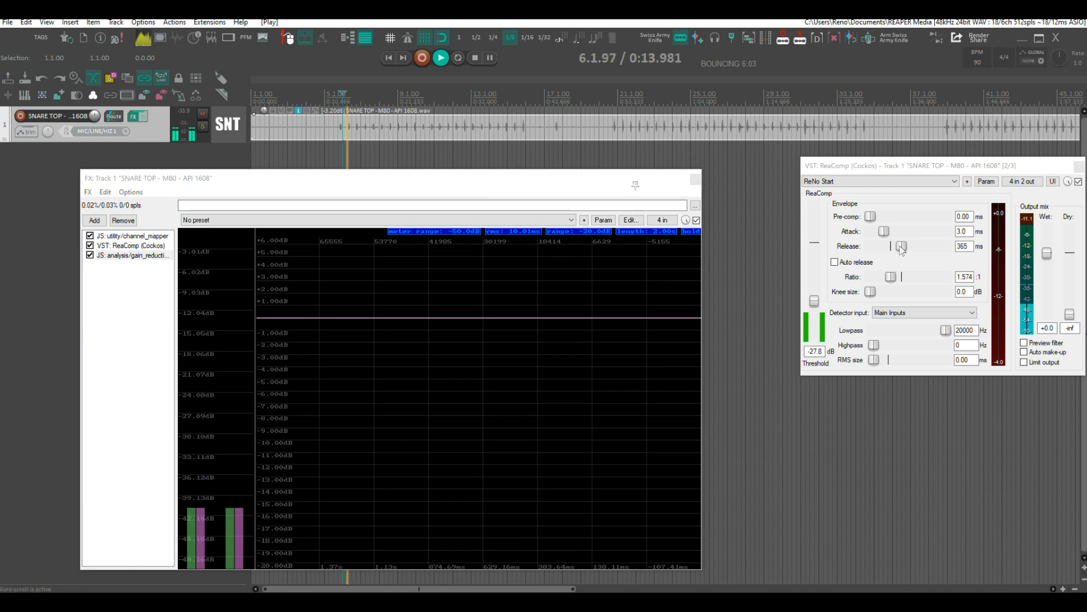
key("space")
left_click_drag(901, 246, 891, 246)
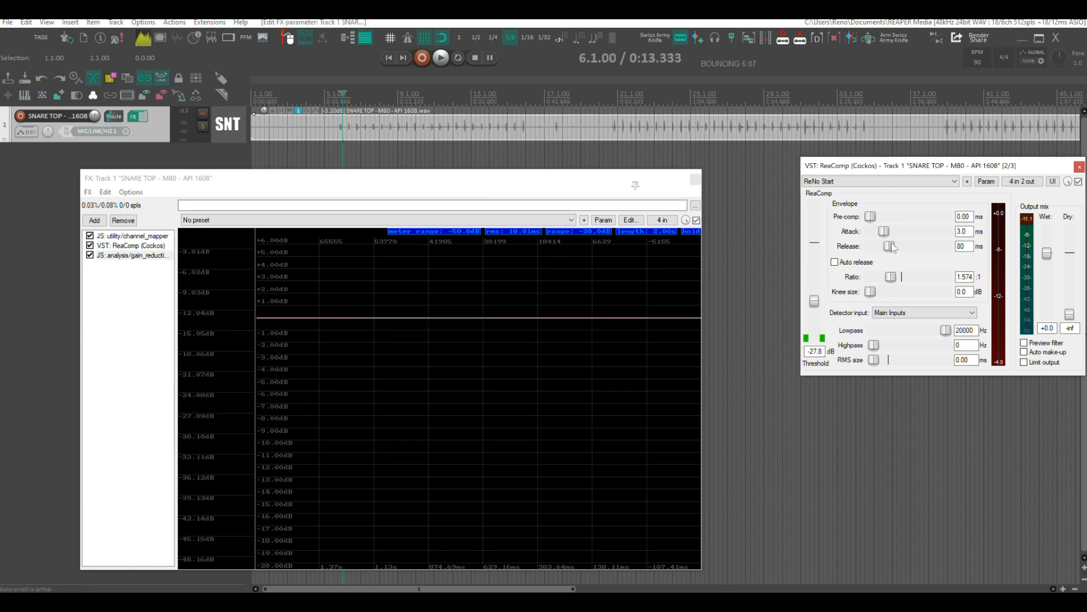
key("space")
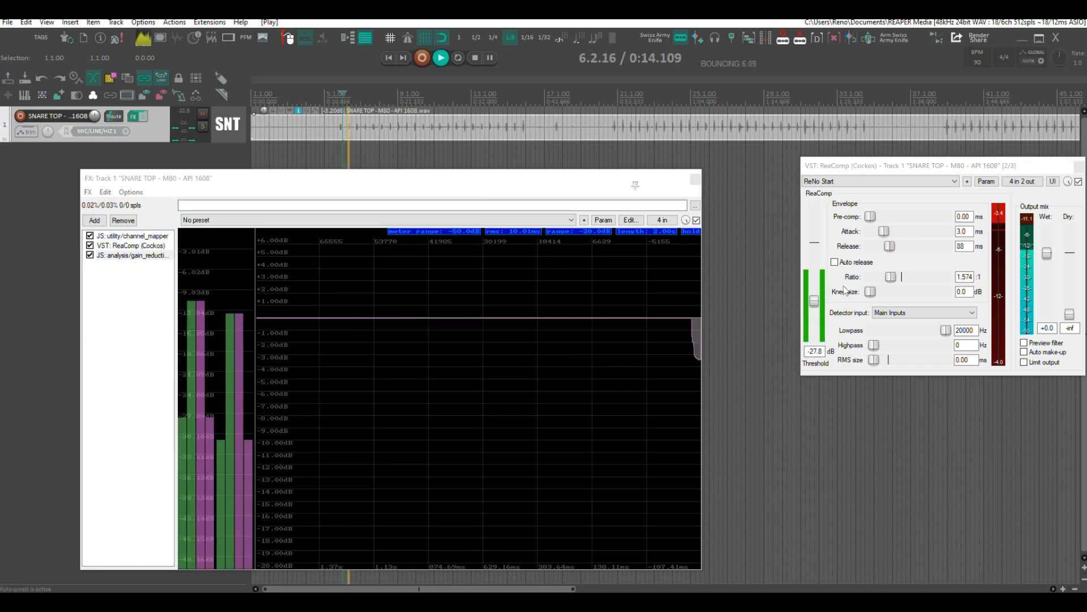
left_click_drag(890, 246, 903, 246)
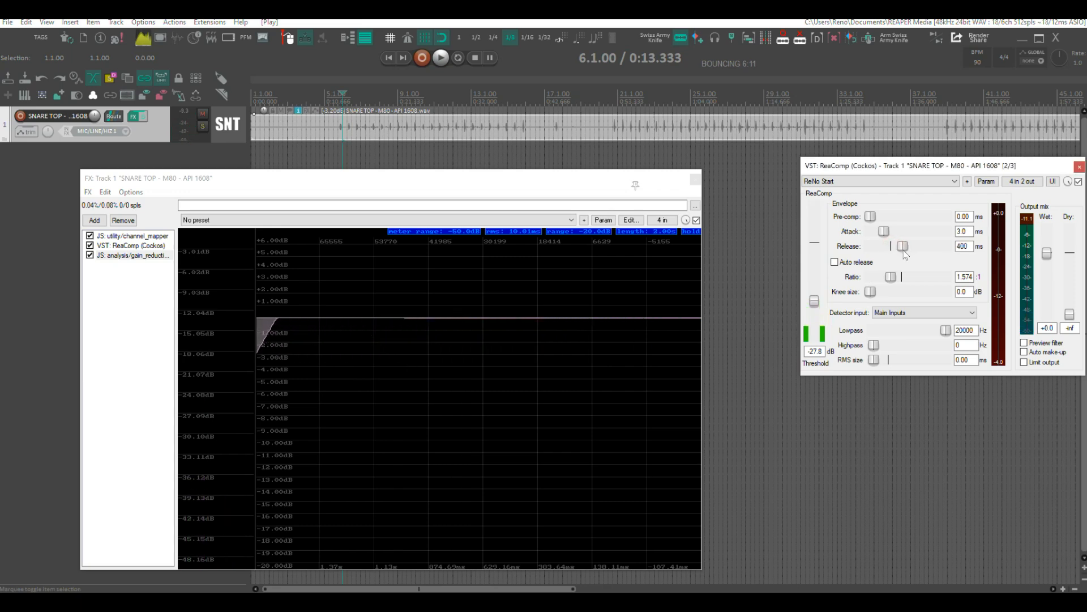
key("space")
key("space")
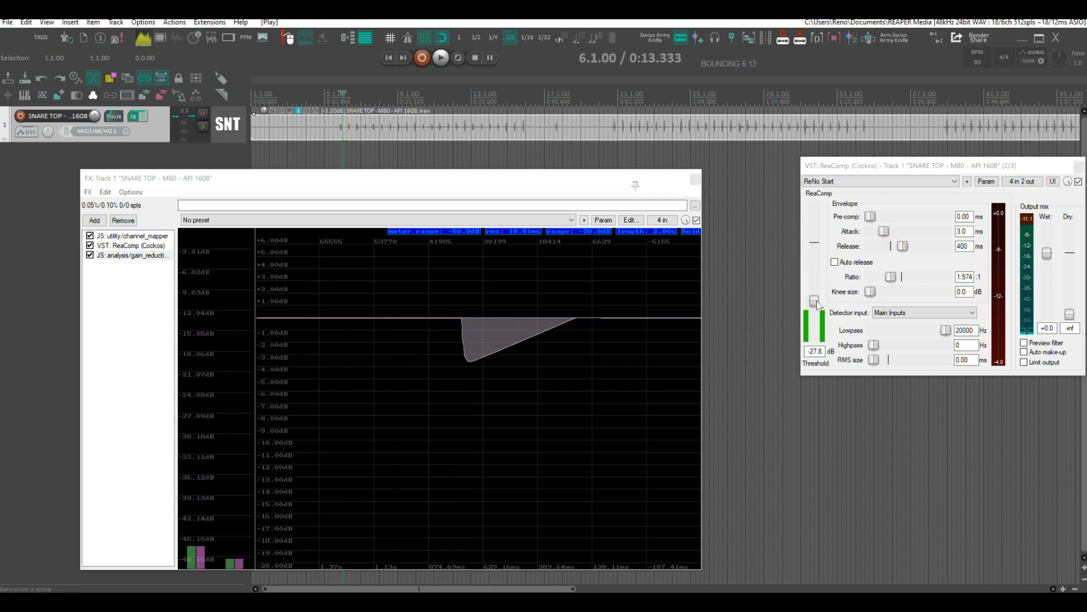
Lower ReaComp's threshold to about -45.0 dB and play the track, then shorten the release to about 121 ms.
left_click_drag(814, 301, 821, 322)
key("space")
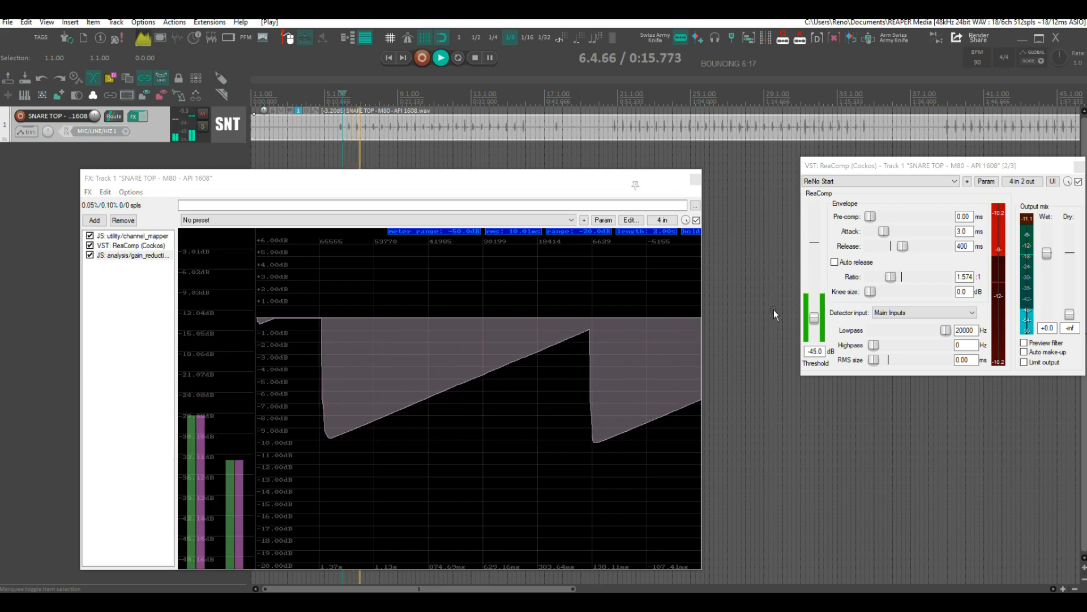
left_click_drag(904, 248, 891, 245)
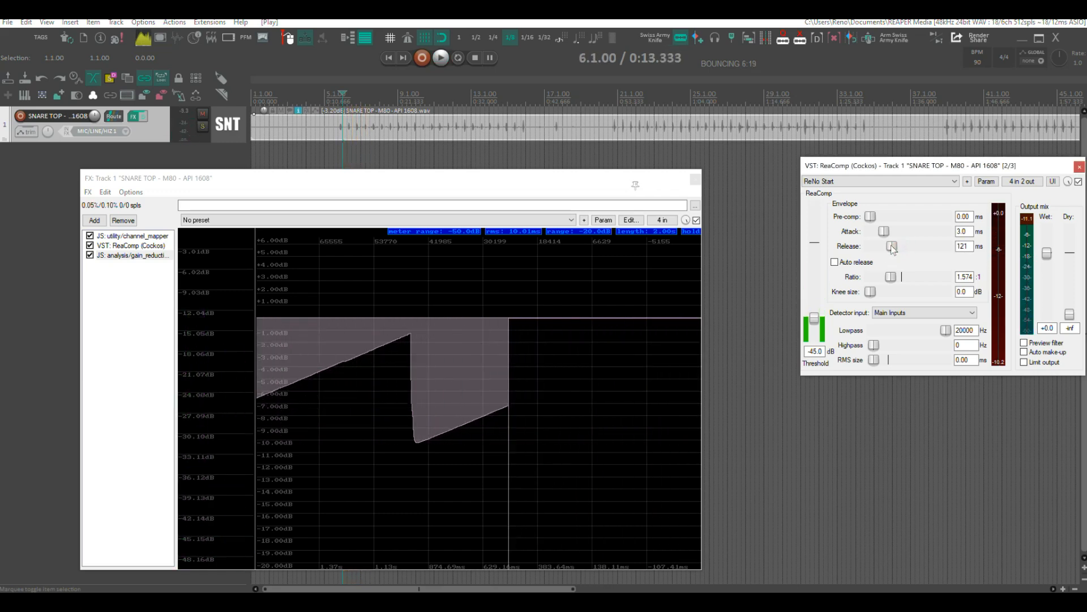
key("space")
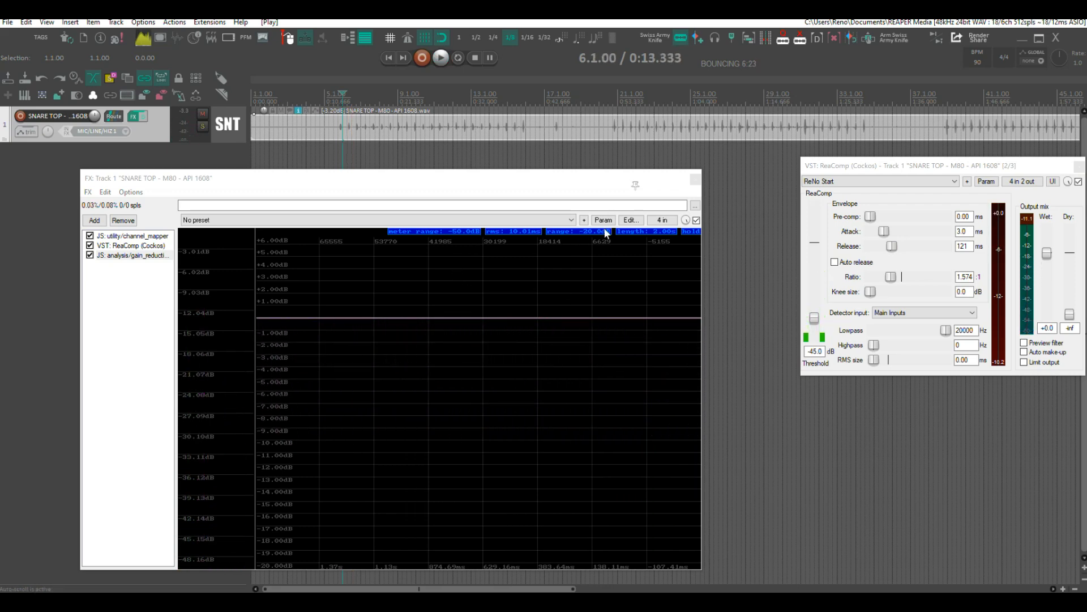
Widen the gain reduction scope's range to about -69.4 dB and play the snare track to view the scale.
left_click_drag(605, 236, 614, 85)
key("space")
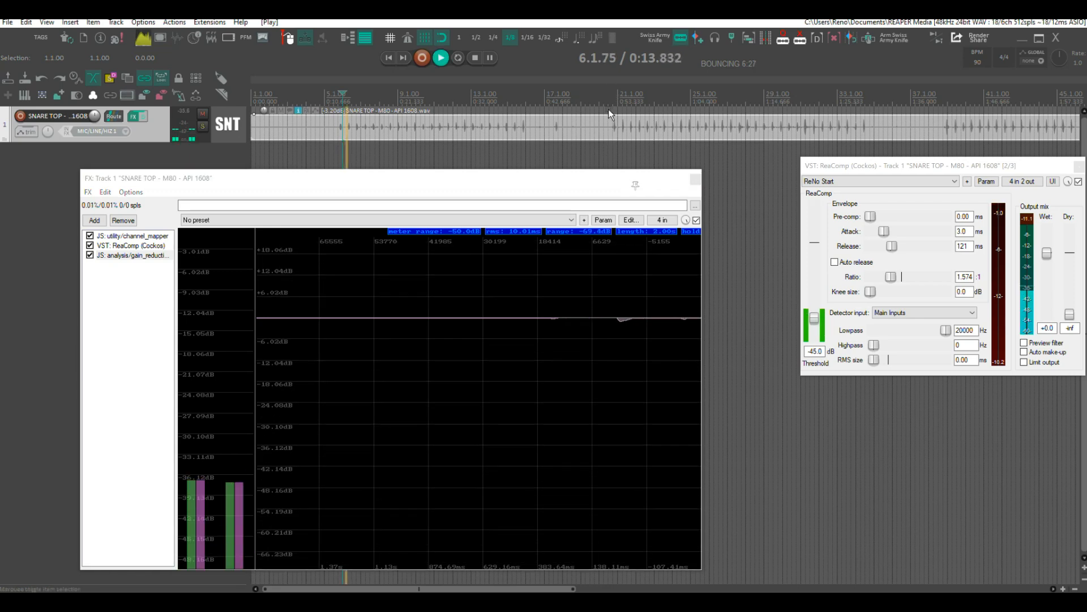
key("space")
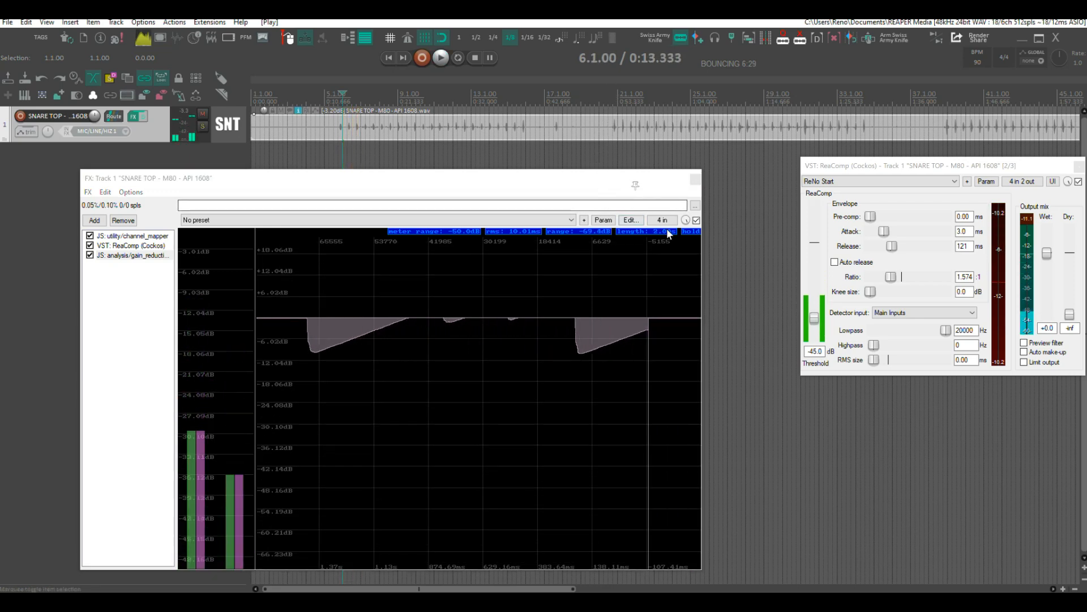
Try a scope length of about 101.44 ms during playback, then set it to about 1.19 s and play again.
left_click_drag(668, 192, 667, 164)
key("space")
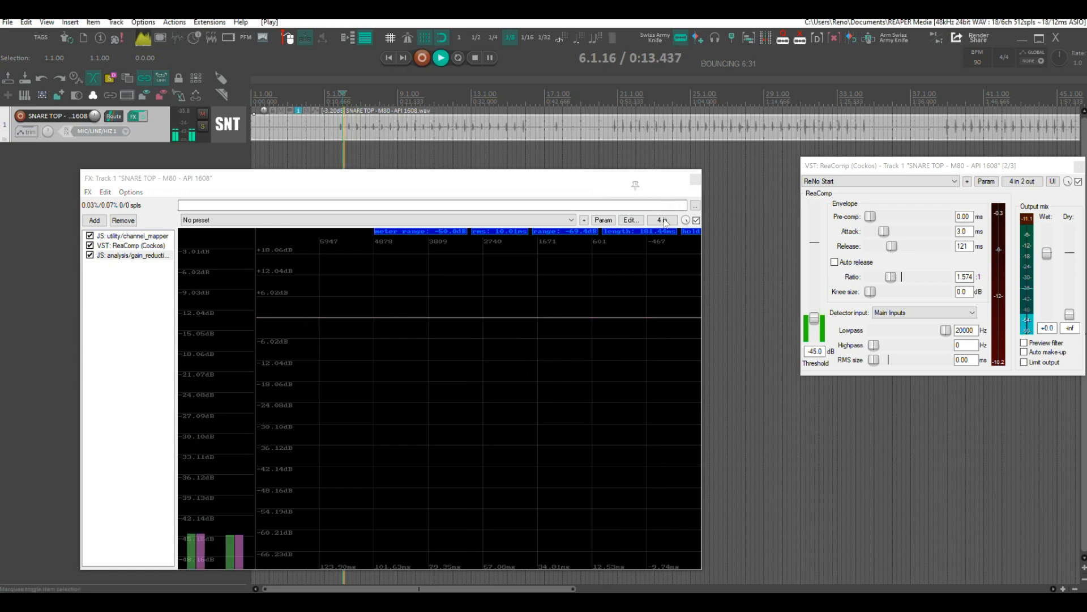
key("space")
left_click_drag(645, 230, 651, 285)
key("space")
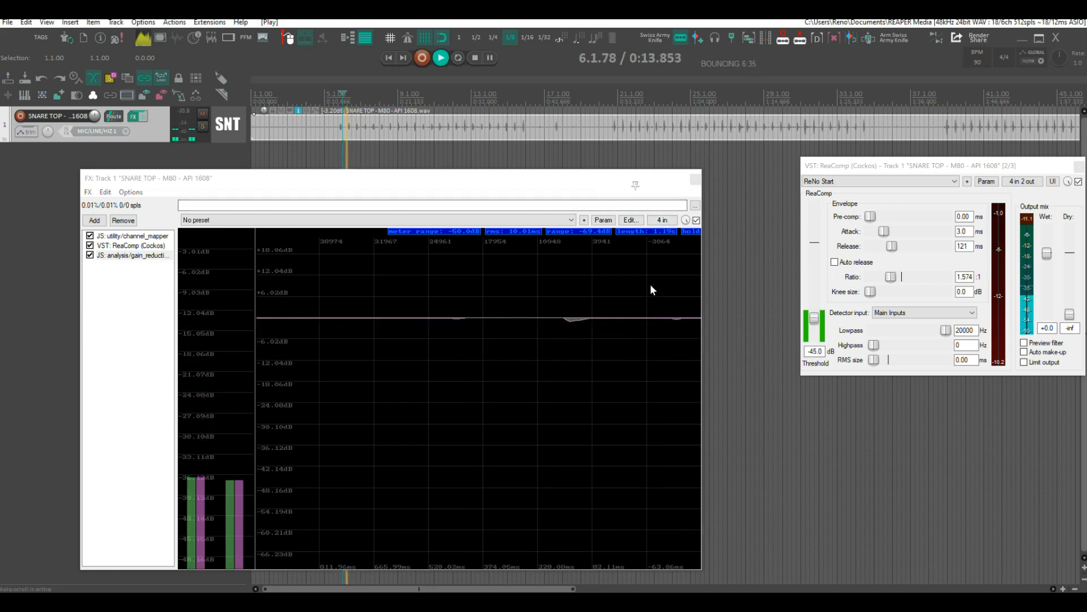
key("space")
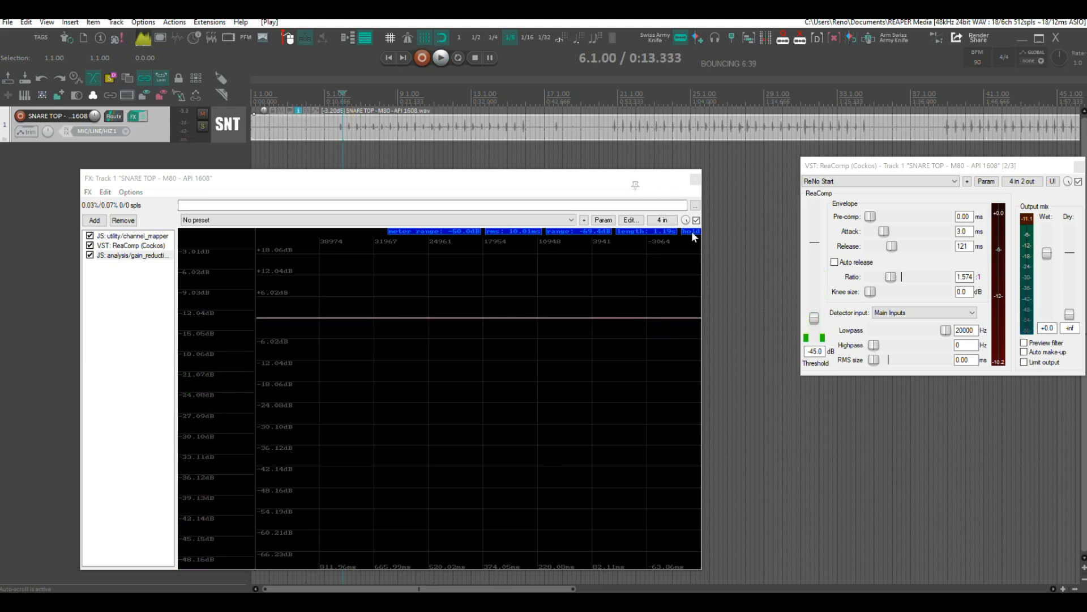
Play the snare track, set the scope's range to about -30.4 dB and move the FX chain window closer to ReaComp.
key("space")
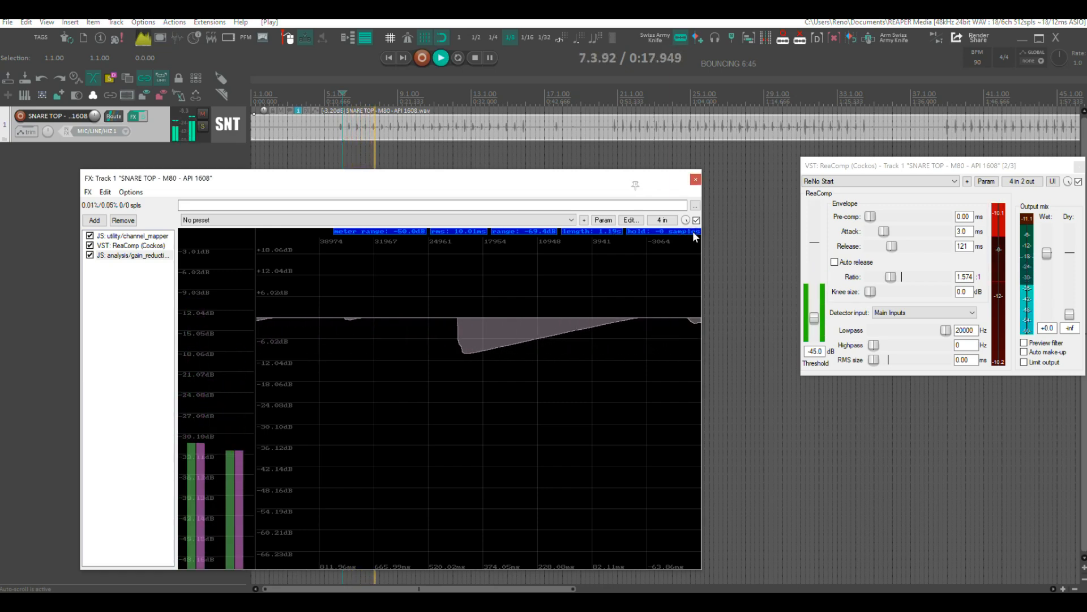
key("space")
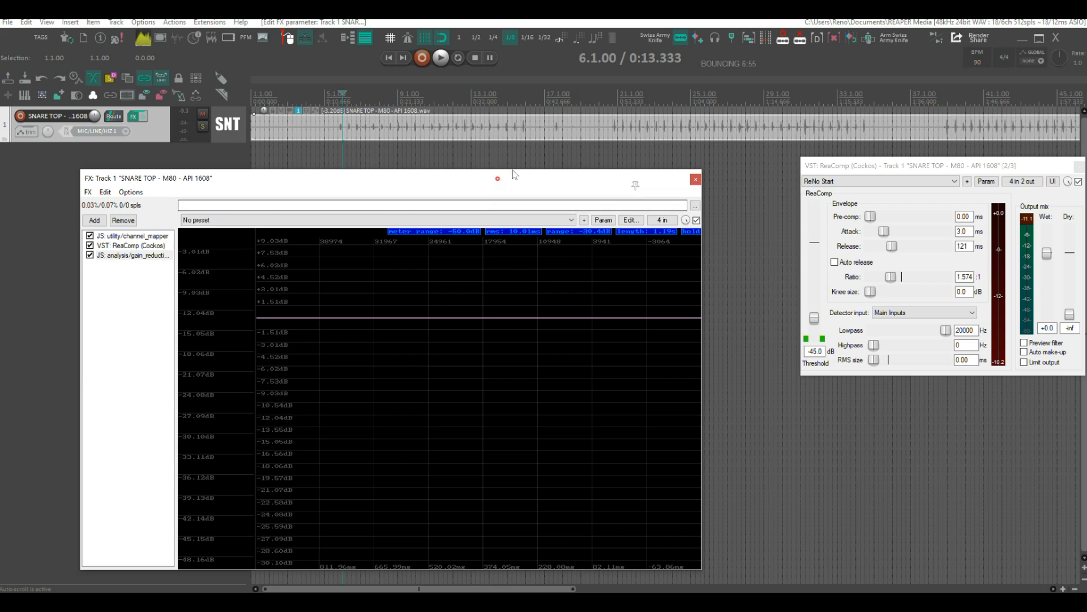
left_click_drag(497, 179, 562, 142)
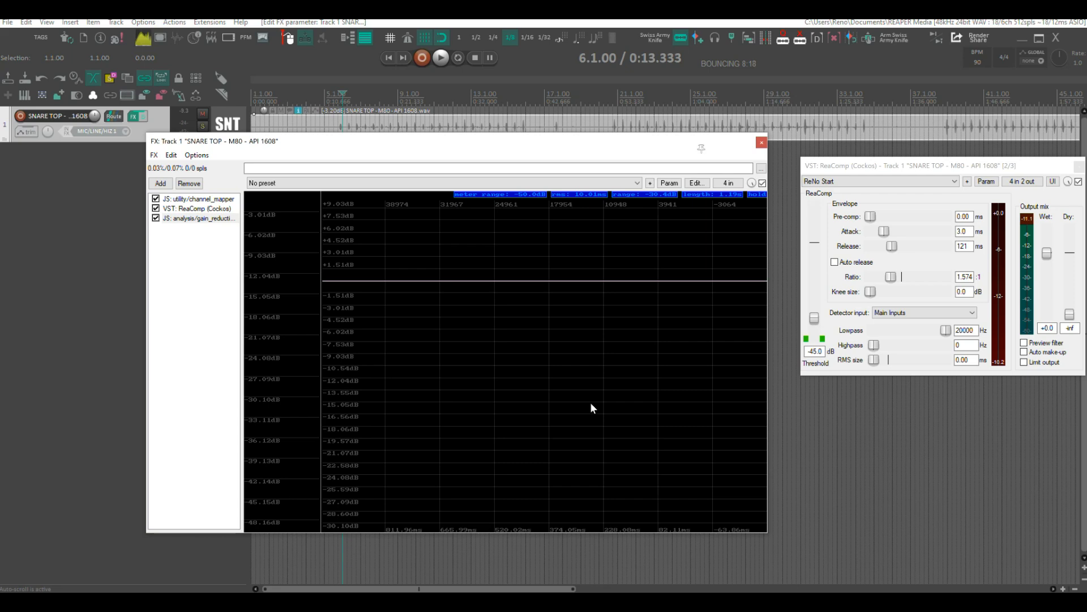
During playback, set ReaComp's release to about 270 ms and the scope's length to 3.00 s.
key("space")
mouse_move(894, 247)
left_mouse_down()
mouse_move(885, 250)
mouse_move(928, 251)
mouse_move(903, 253)
left_mouse_up()
left_click(729, 197)
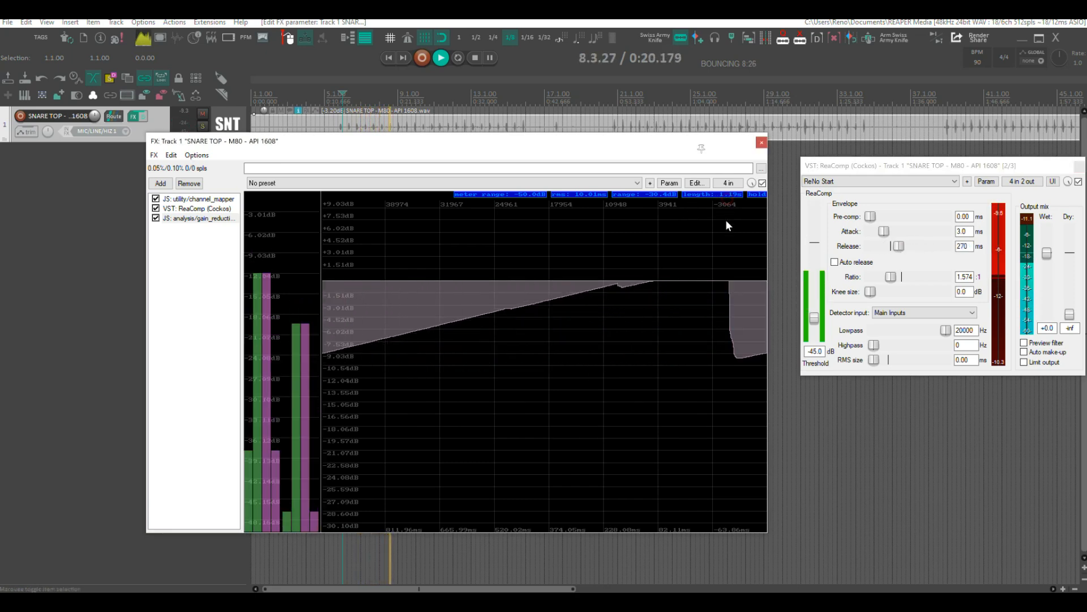
left_click_drag(731, 196, 732, 235)
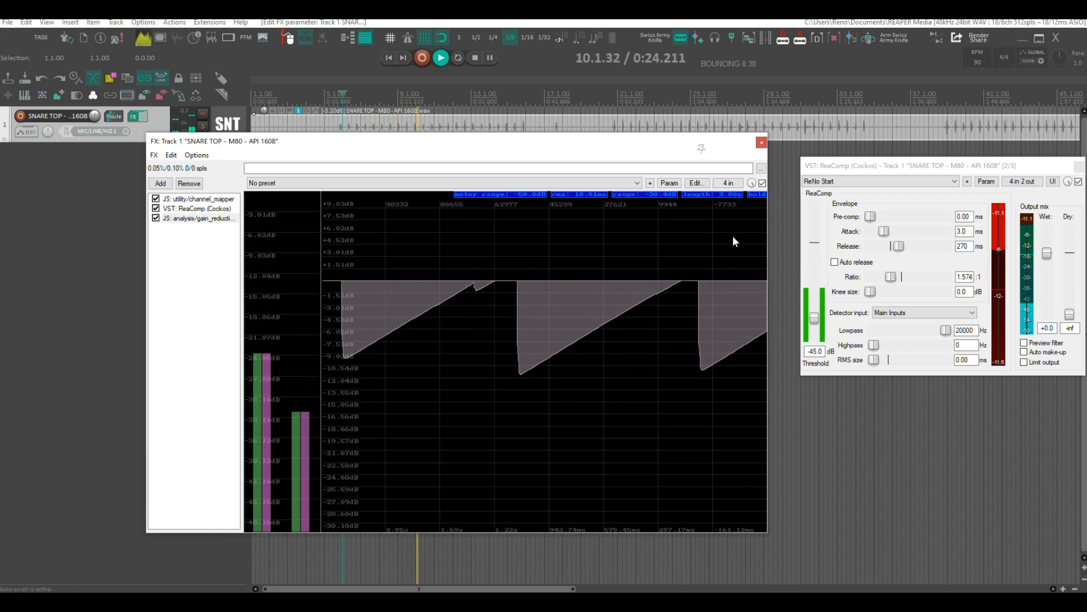
Set ReaComp's attack to about 11.5 ms, its ratio to 13.5:1 and its threshold to about -29.7 dB.
left_click_drag(885, 235, 901, 241)
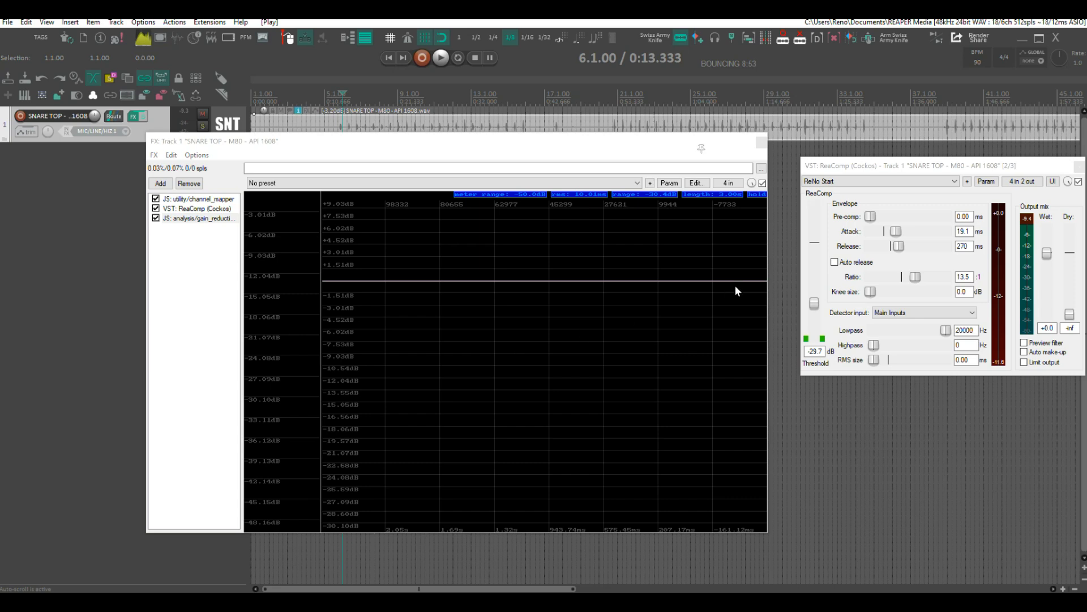
left_click_drag(897, 232, 895, 240)
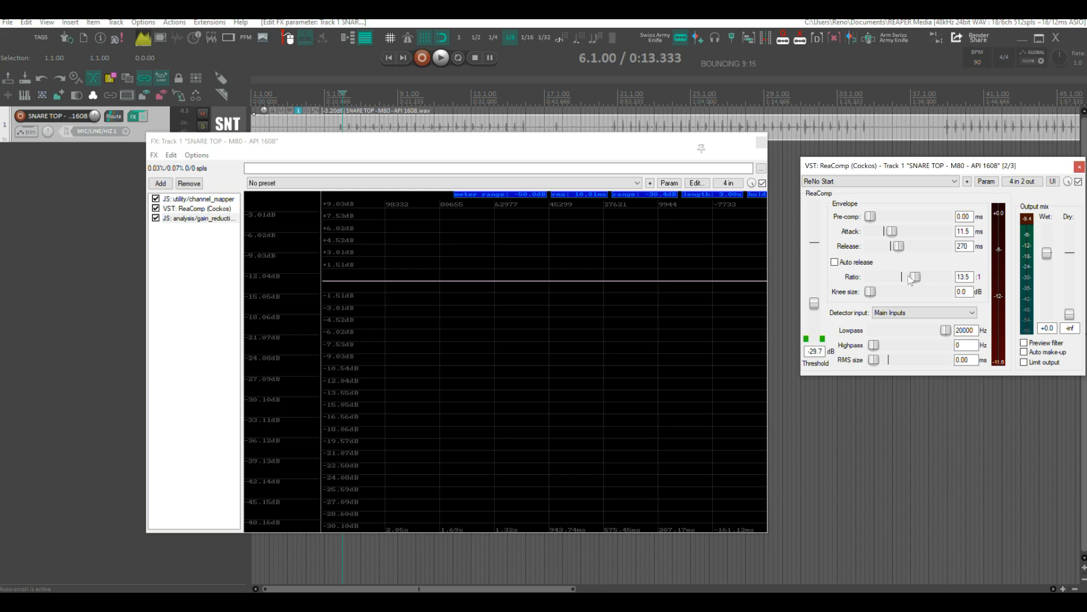
Audition ReaComp release times of about 1593 ms and 966 ms on the snare, then set the release to about 543 ms.
left_click_drag(902, 252, 925, 256)
key("space")
key("space")
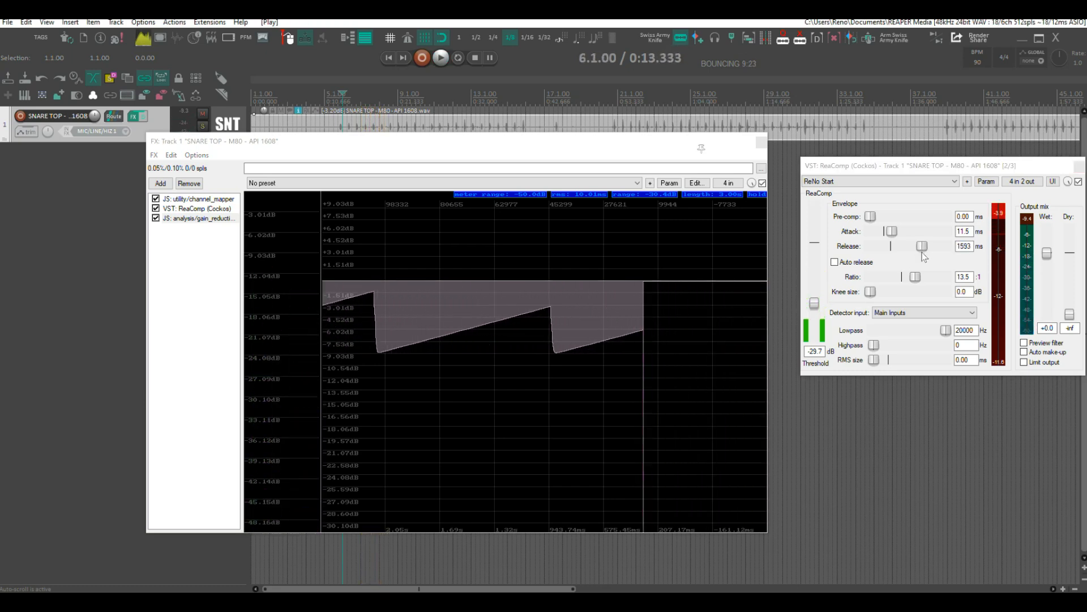
left_click_drag(921, 253, 912, 250)
key("space")
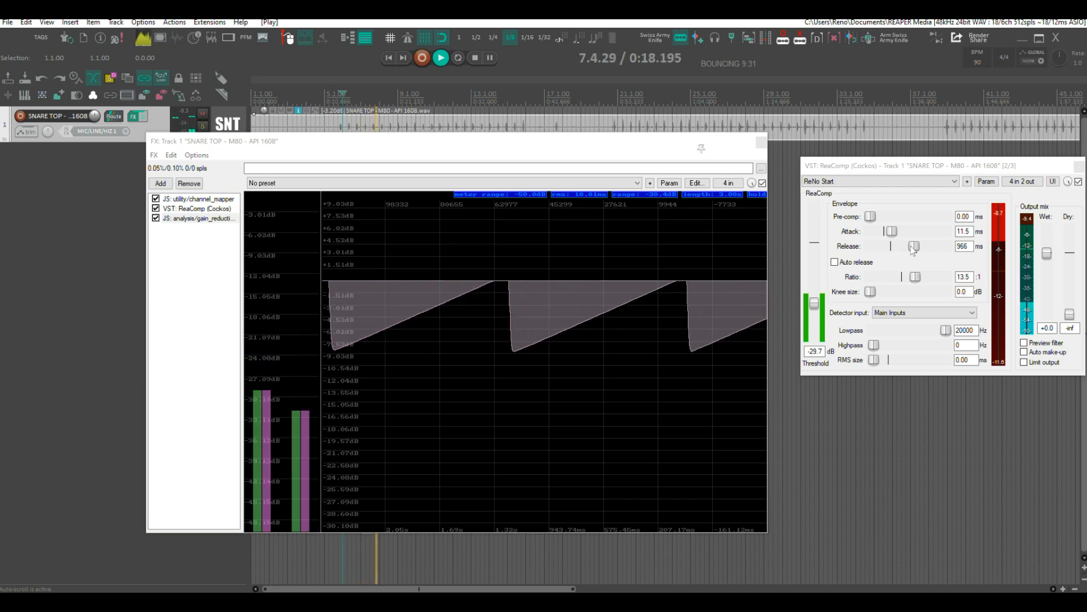
key("space")
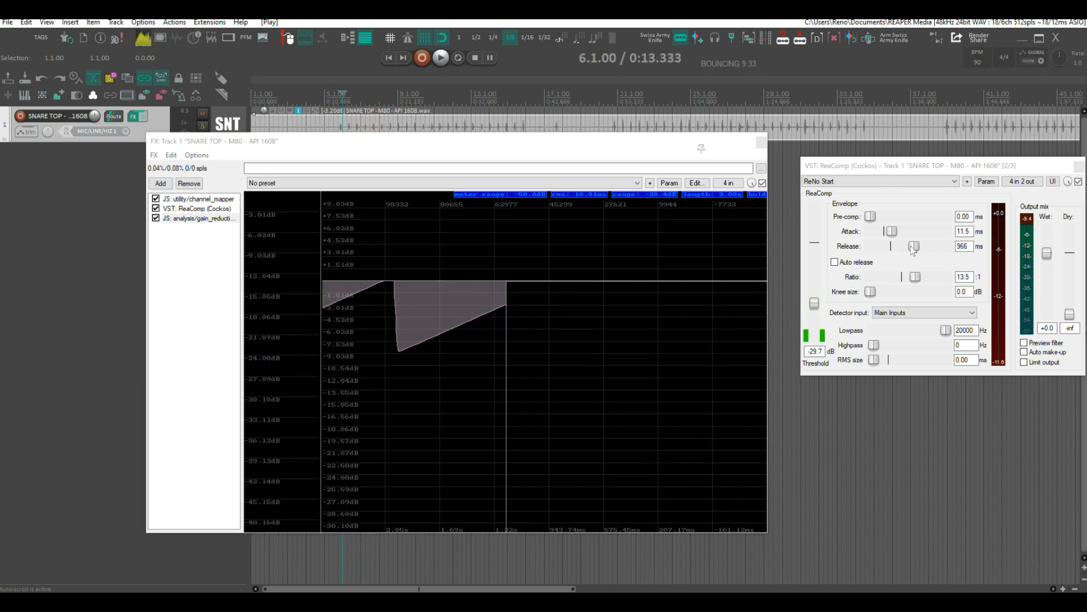
left_click_drag(913, 250, 908, 258)
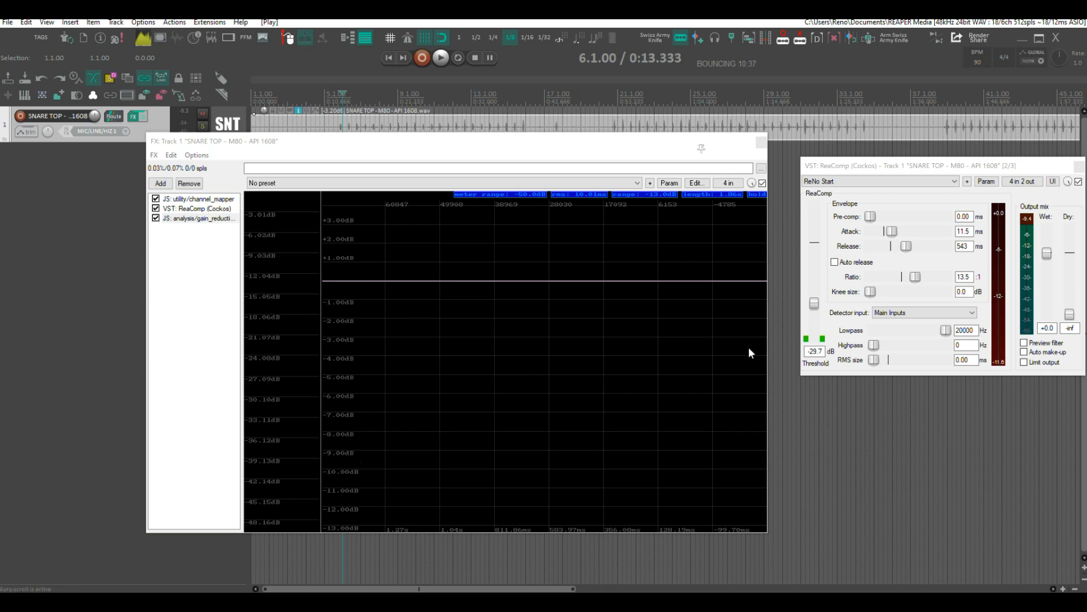
Replace ReaComp in the snare track's FX chain with MJUC, placing it between the channel mapper and the gain reduction scope.
left_click(202, 209)
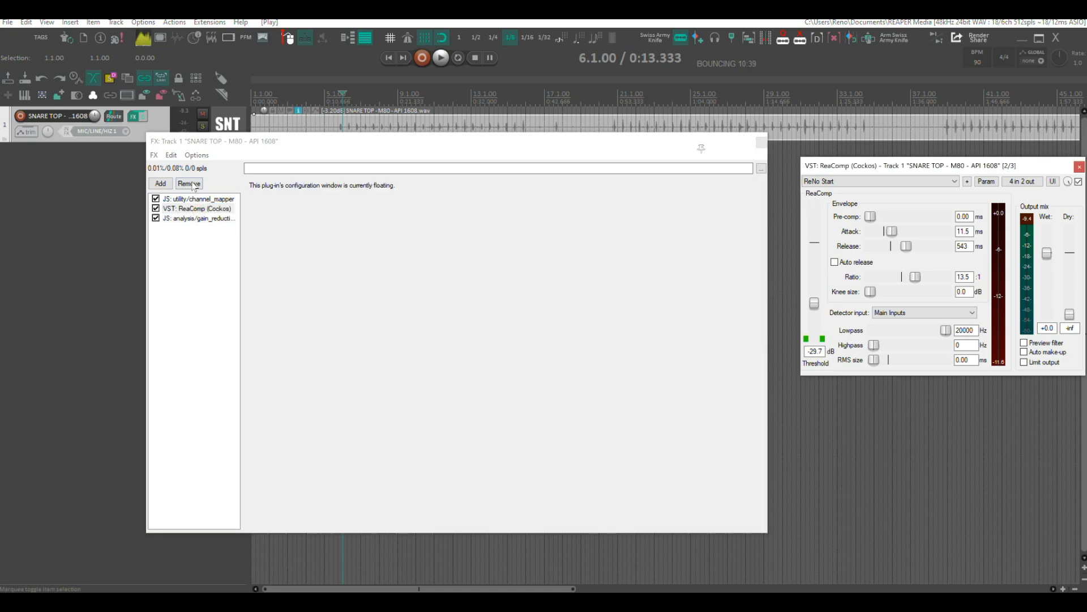
left_click(189, 183)
left_click(160, 183)
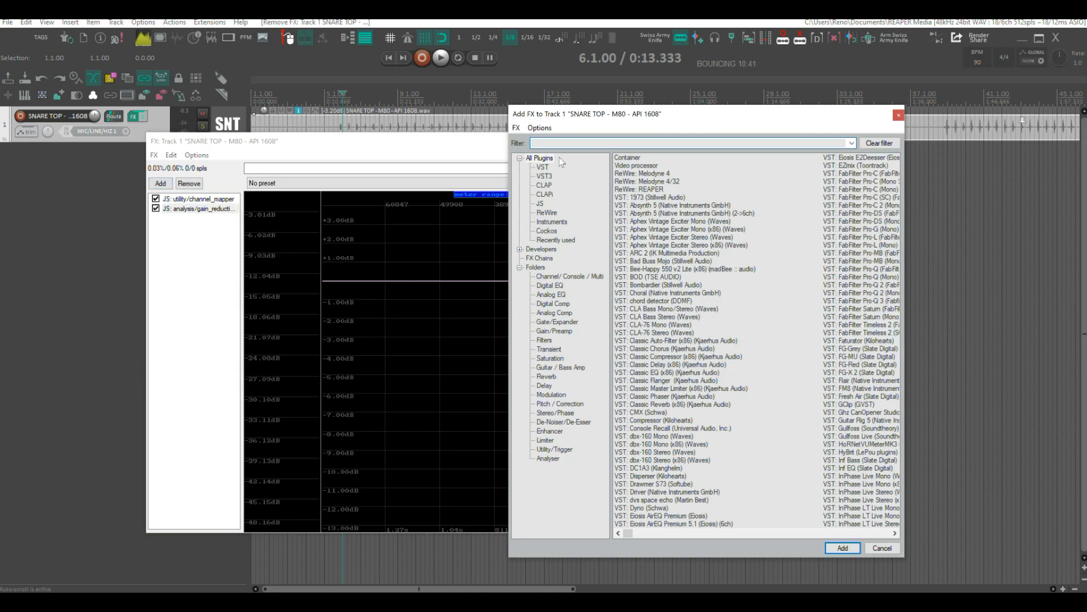
type("mjuc")
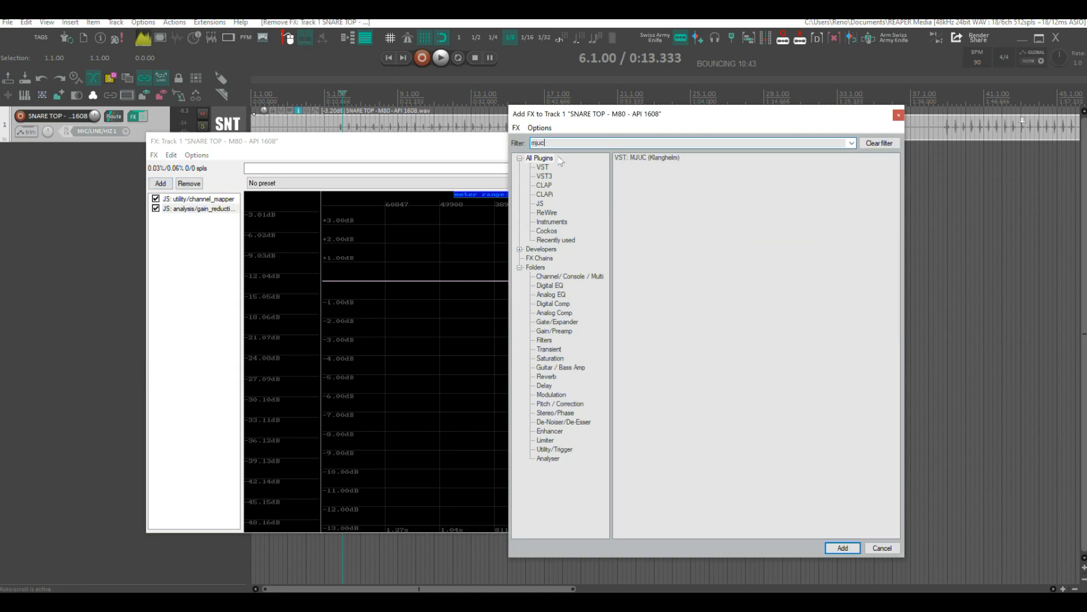
left_click_drag(646, 157, 187, 199)
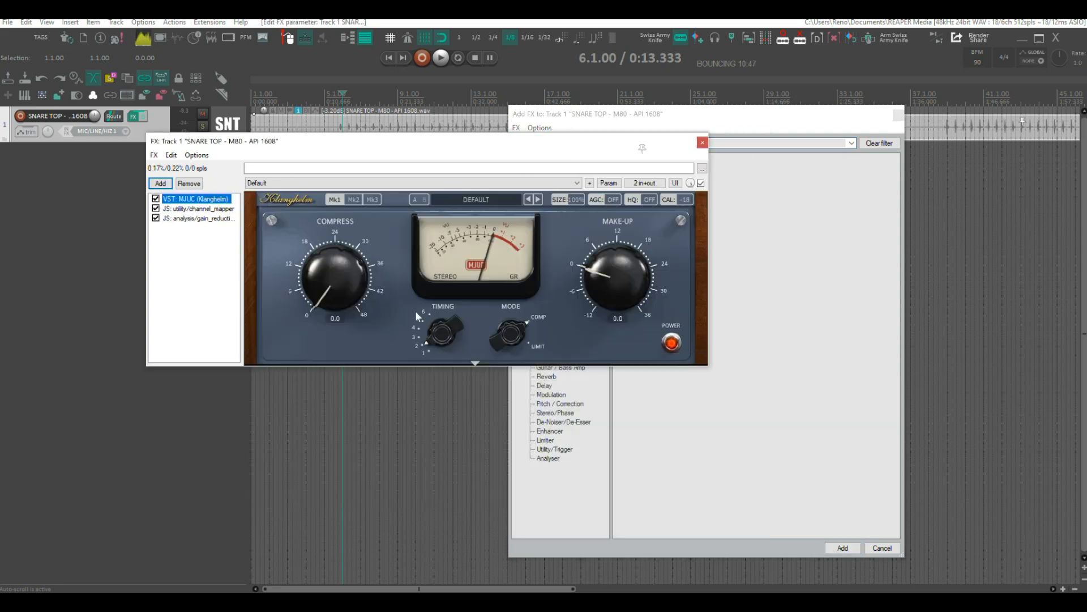
left_click_drag(194, 199, 188, 216)
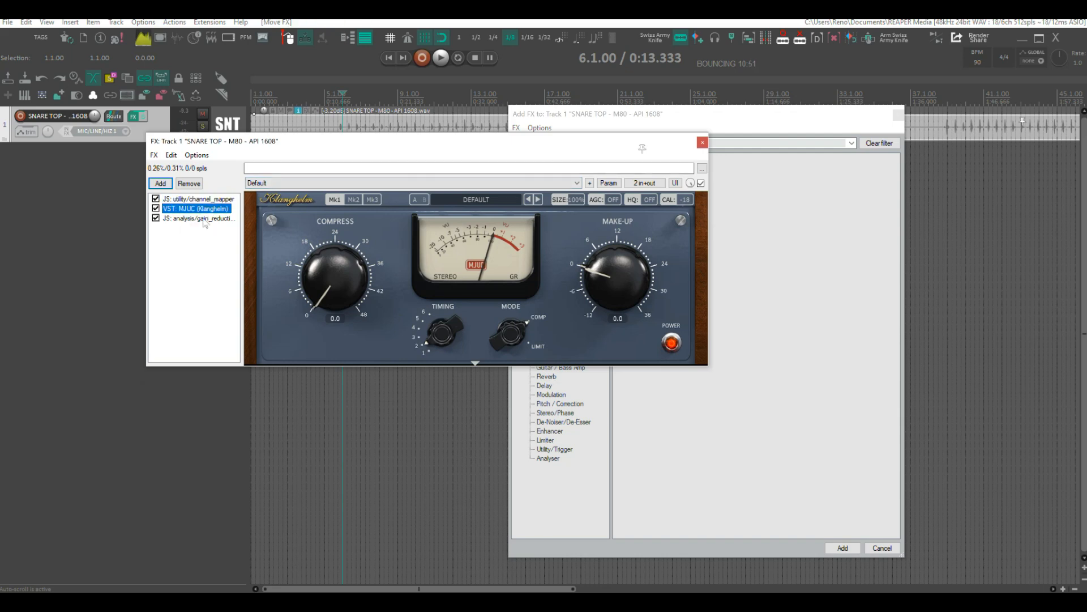
Float the gain reduction scope and MJUC in their own windows, close the FX chain and plugin browser, and move MJUC beside the scope.
double_click(204, 218)
double_click(201, 209)
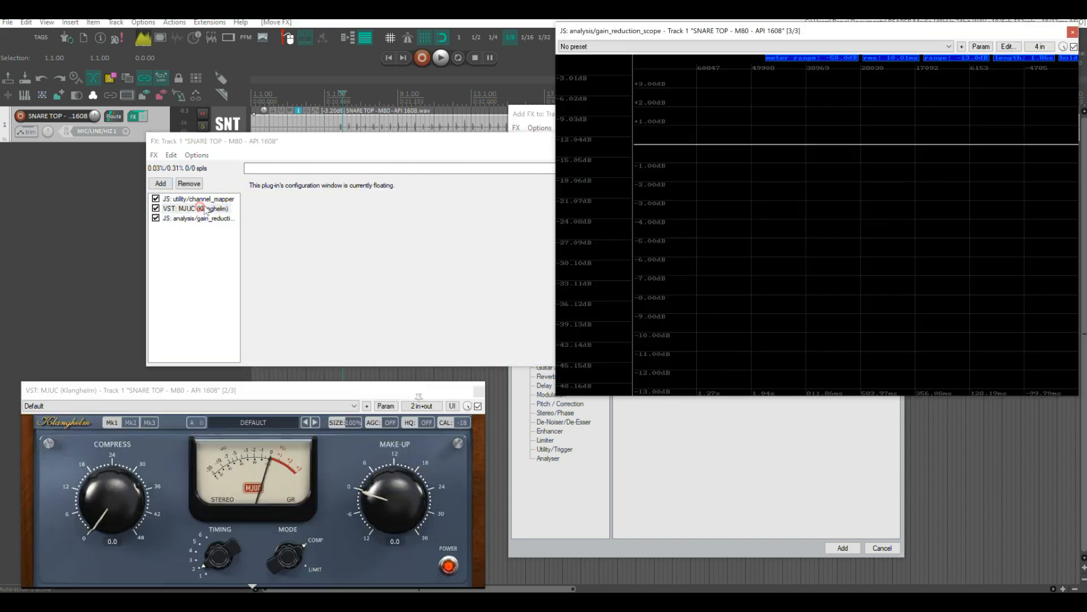
left_click(489, 144)
left_click(564, 145)
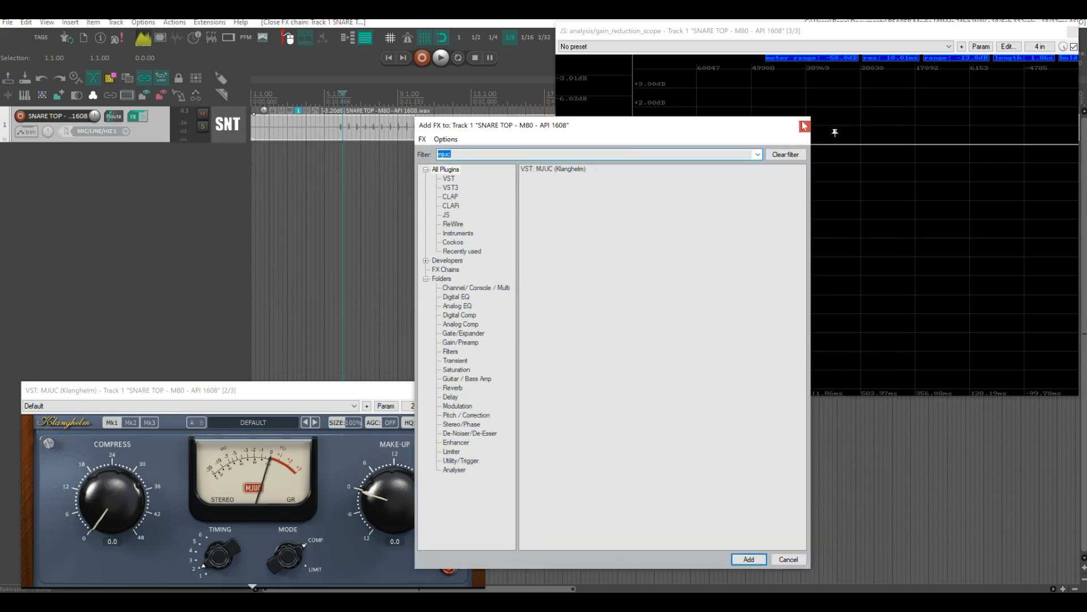
left_click(805, 126)
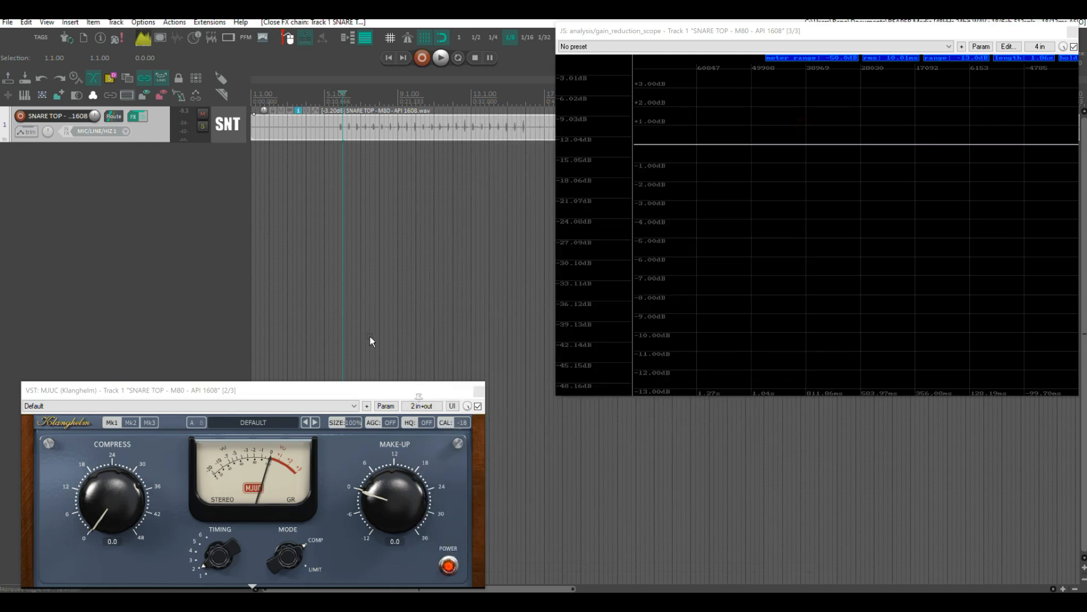
left_click_drag(330, 392, 400, 215)
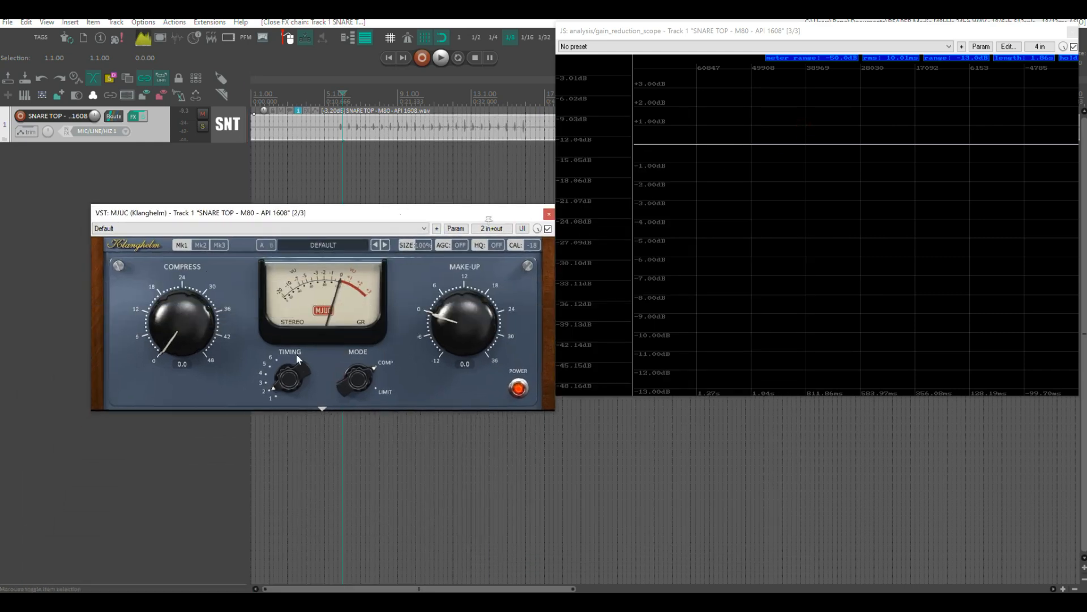
Play the snare through MJUC at its default settings and check that its VU meter mode is GR.
key("space")
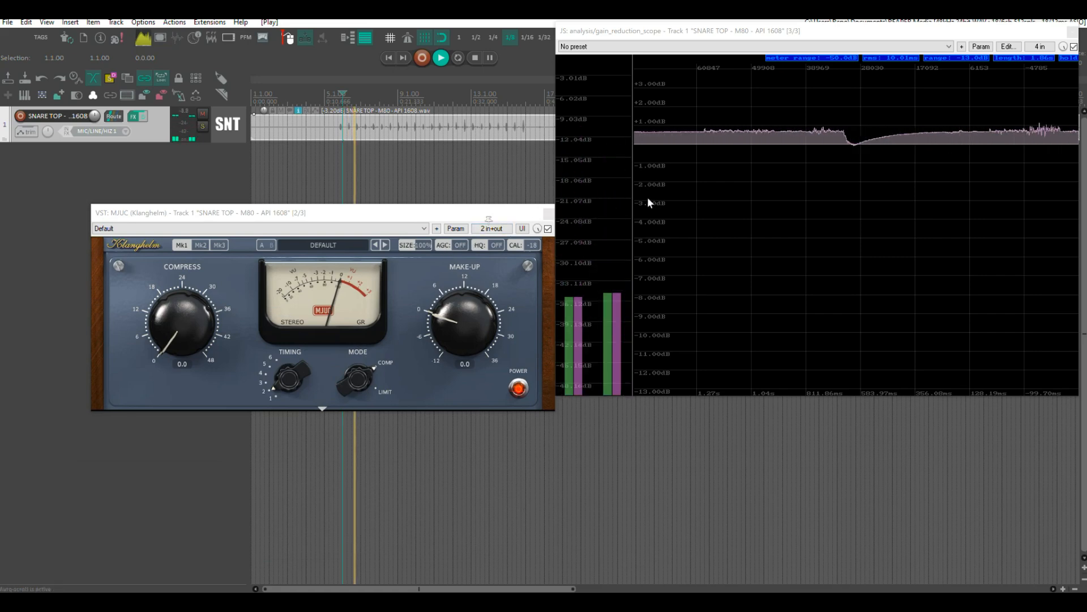
key("space")
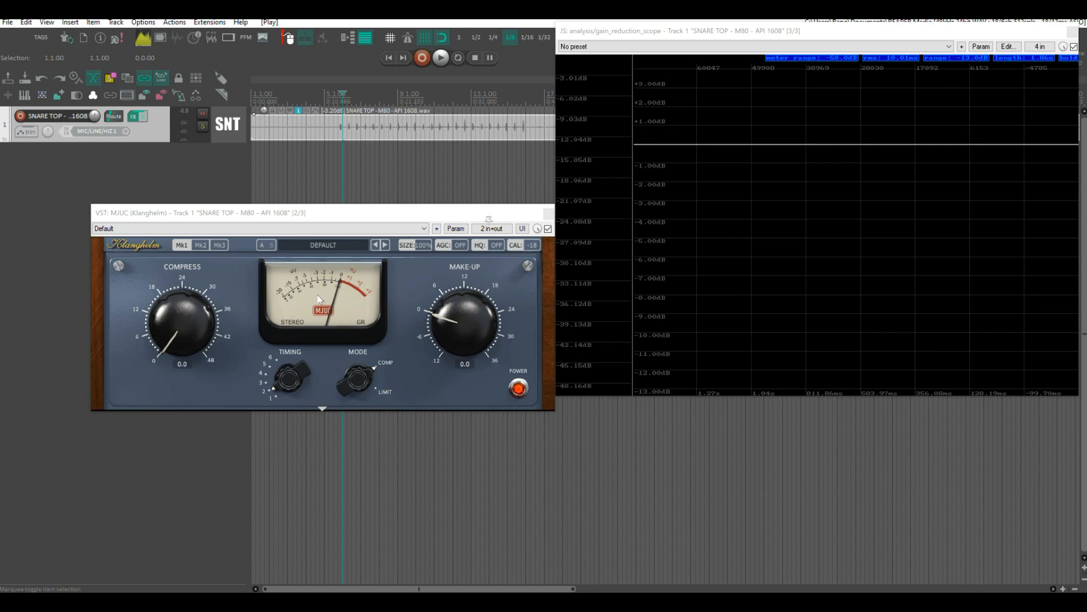
mouse_move(363, 326)
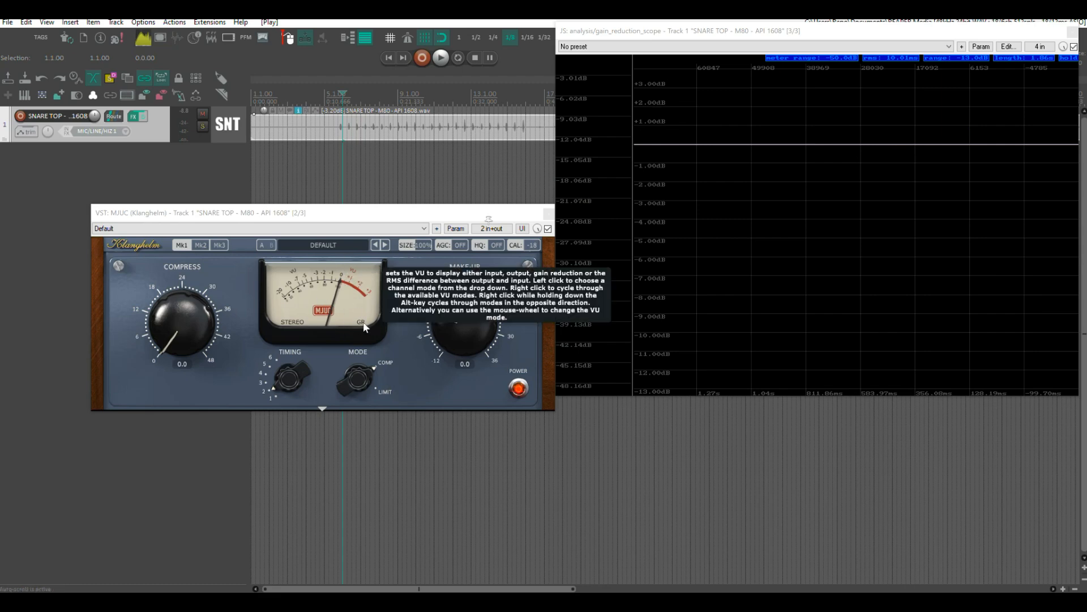
left_click(363, 323)
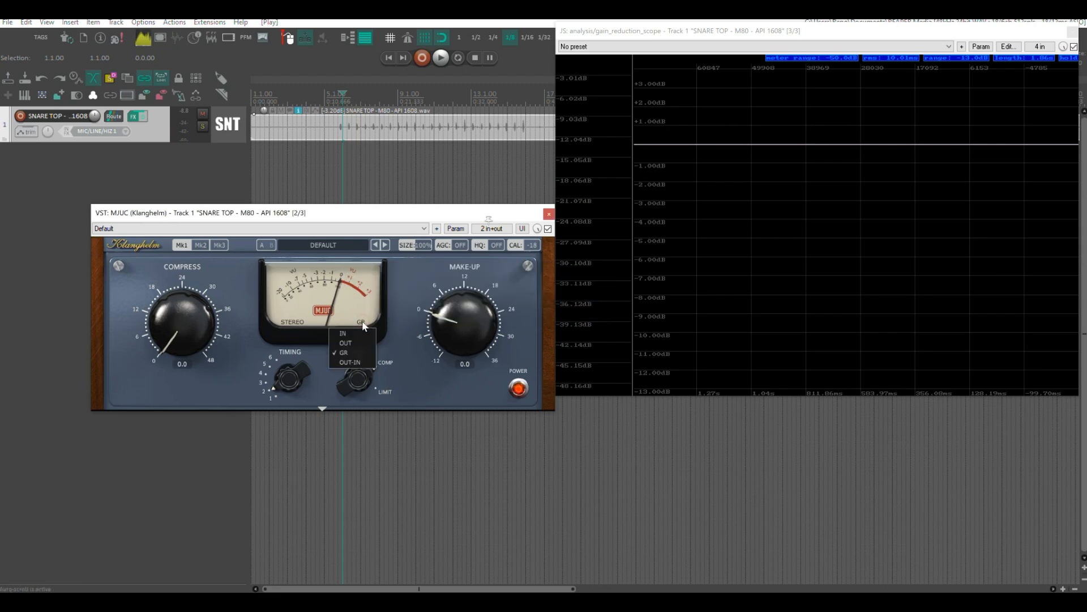
left_click(342, 356)
key("space")
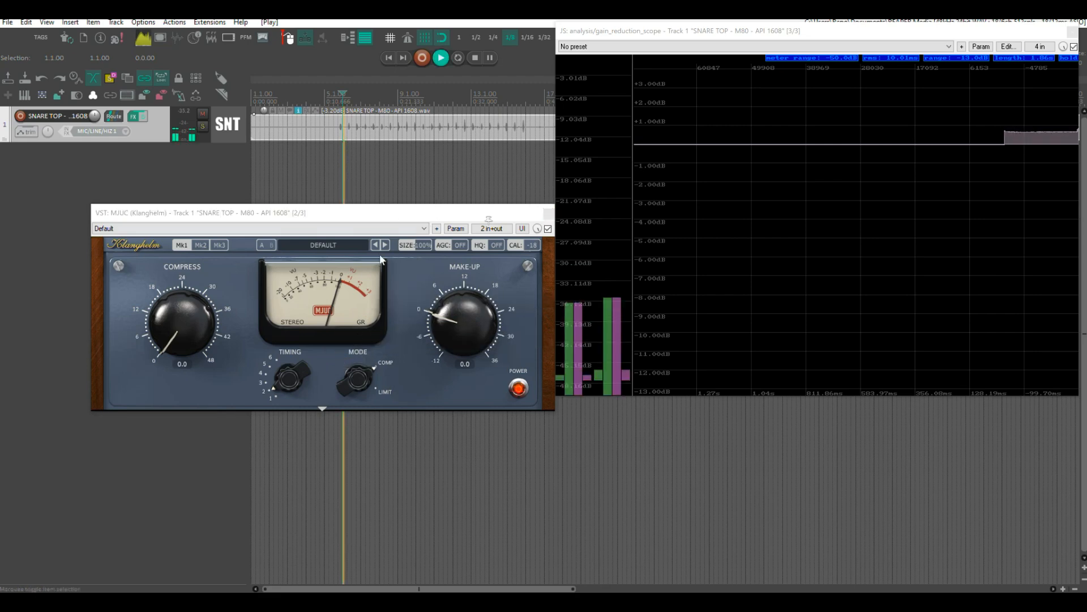
key("space")
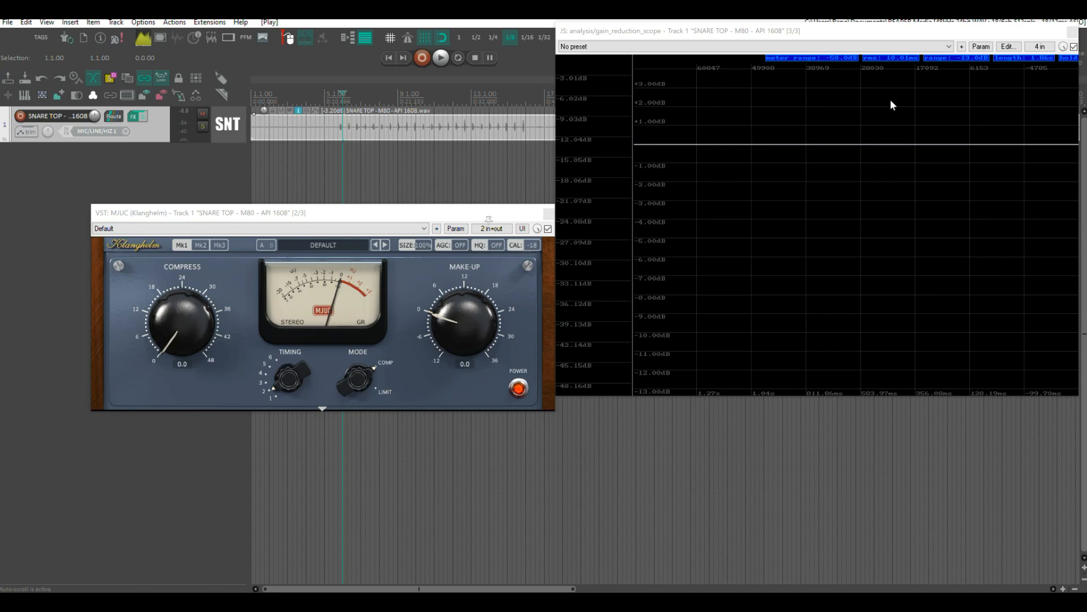
Set the scope's length to 3.00 s and its range to about -9.2 dB, and play the snare briefly.
left_click_drag(1038, 64, 1061, 209)
mouse_move(961, 60)
left_mouse_down()
mouse_move(962, 92)
mouse_move(963, 77)
left_mouse_up()
key("space")
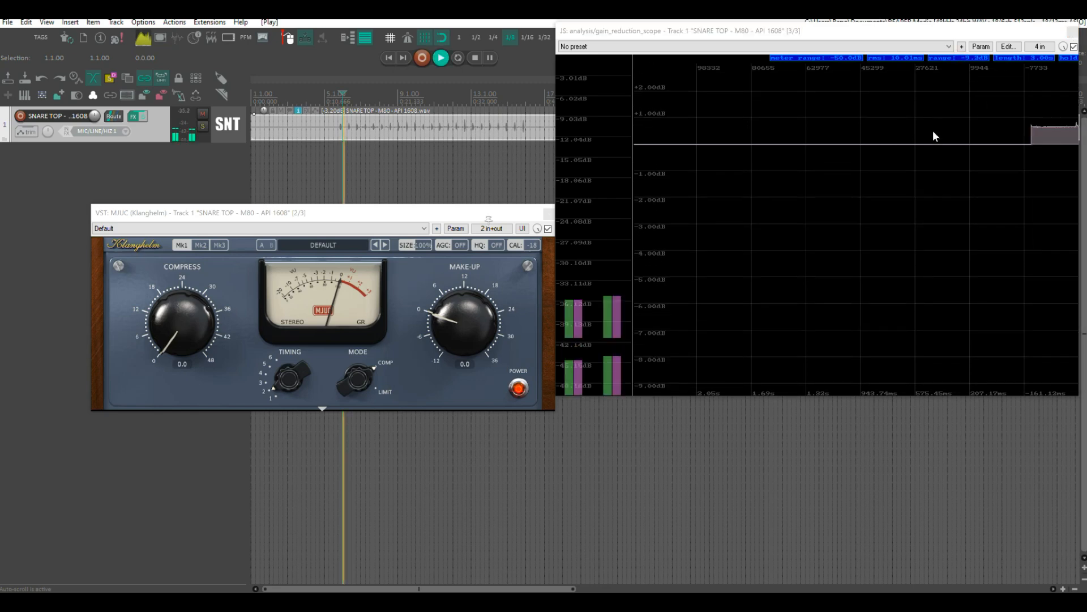
key("space")
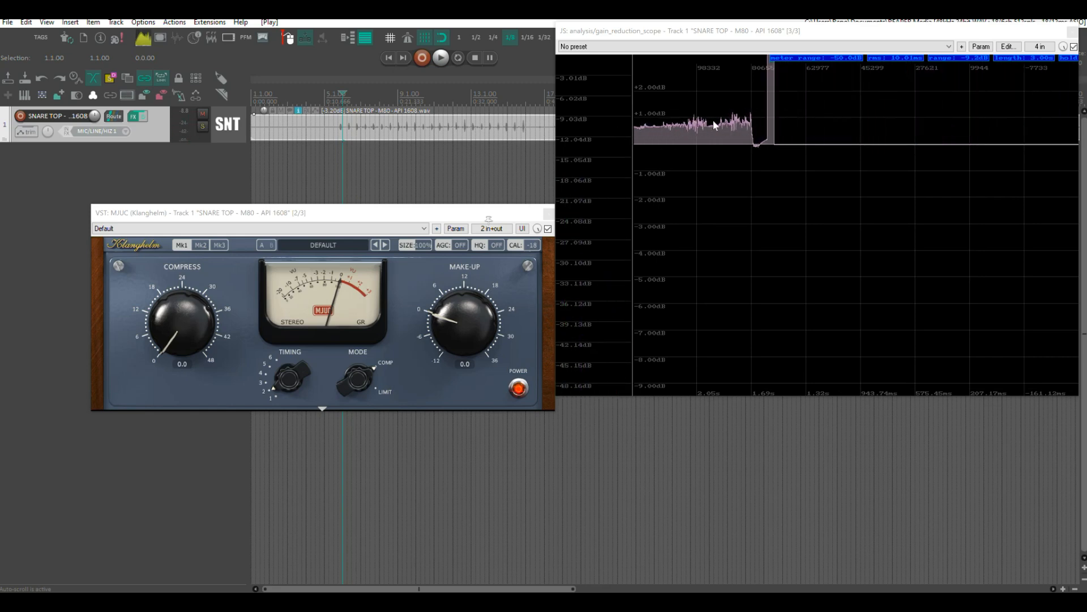
Lower MJUC's make-up gain to about -0.6 while auditioning the snare against the scope's zero line.
left_click_drag(454, 317, 457, 325)
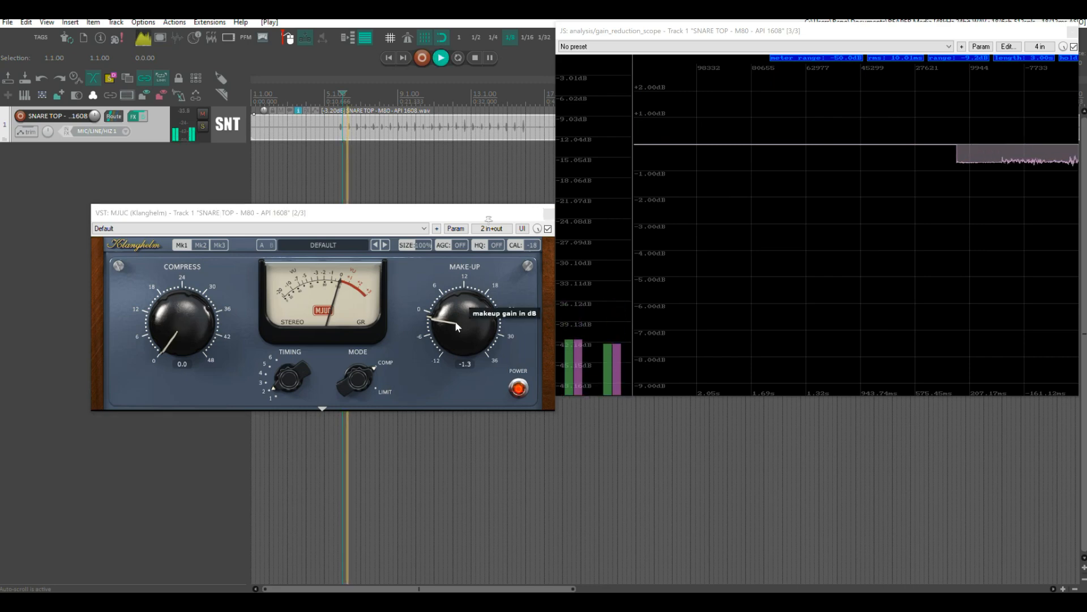
left_click_drag(455, 322, 445, 325)
key("space")
key("space")
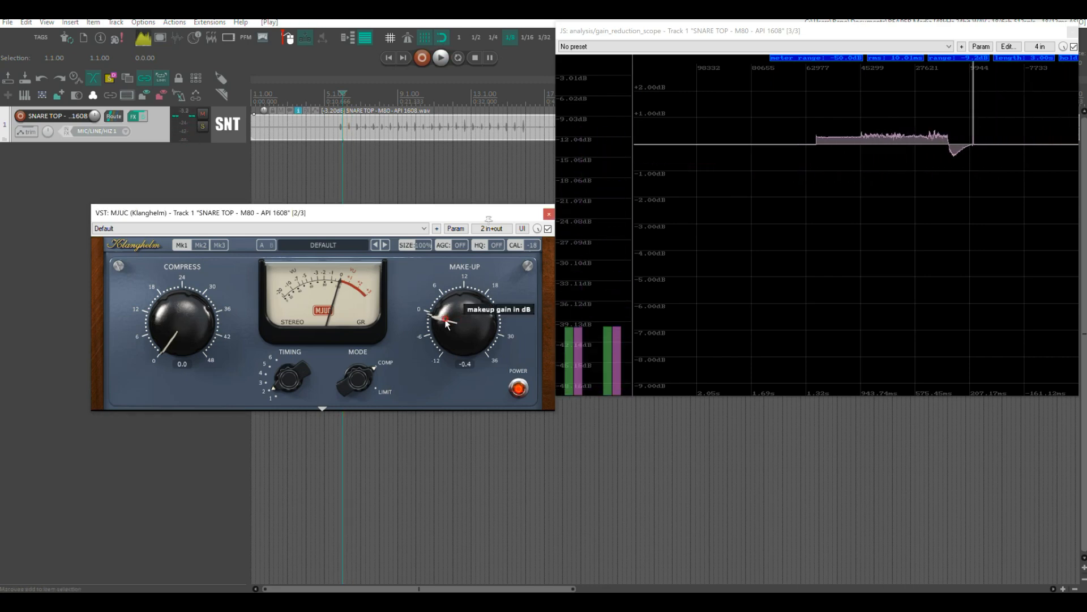
left_click_drag(442, 321, 441, 320)
key("space")
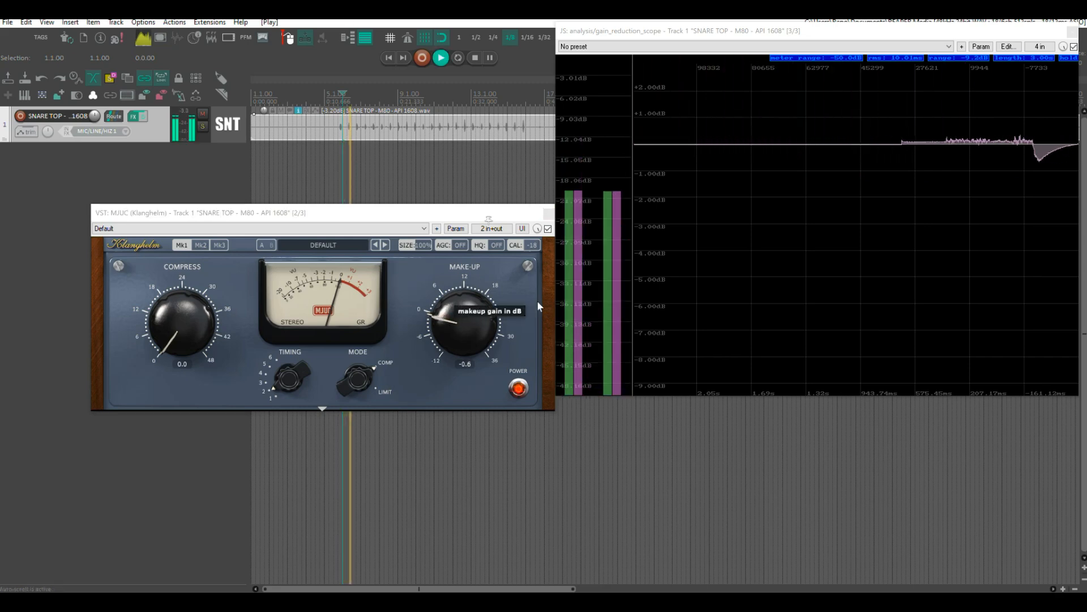
key("space")
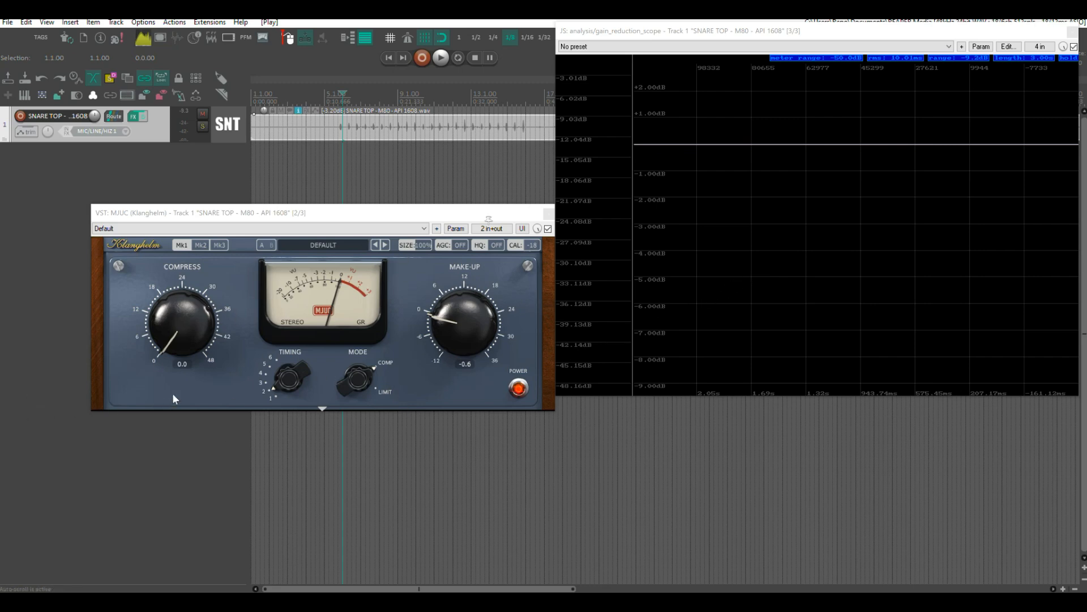
Raise MJUC's compress amount to about 18.4 and play the snare to view the gain reduction curve.
left_click_drag(172, 334, 175, 308)
key("space")
key("space")
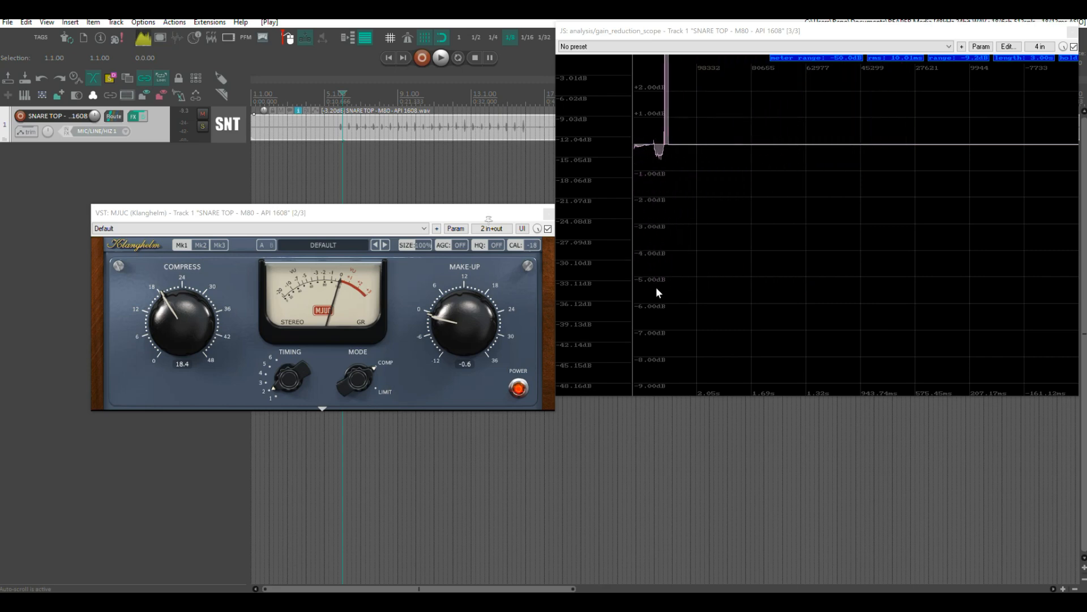
key("space")
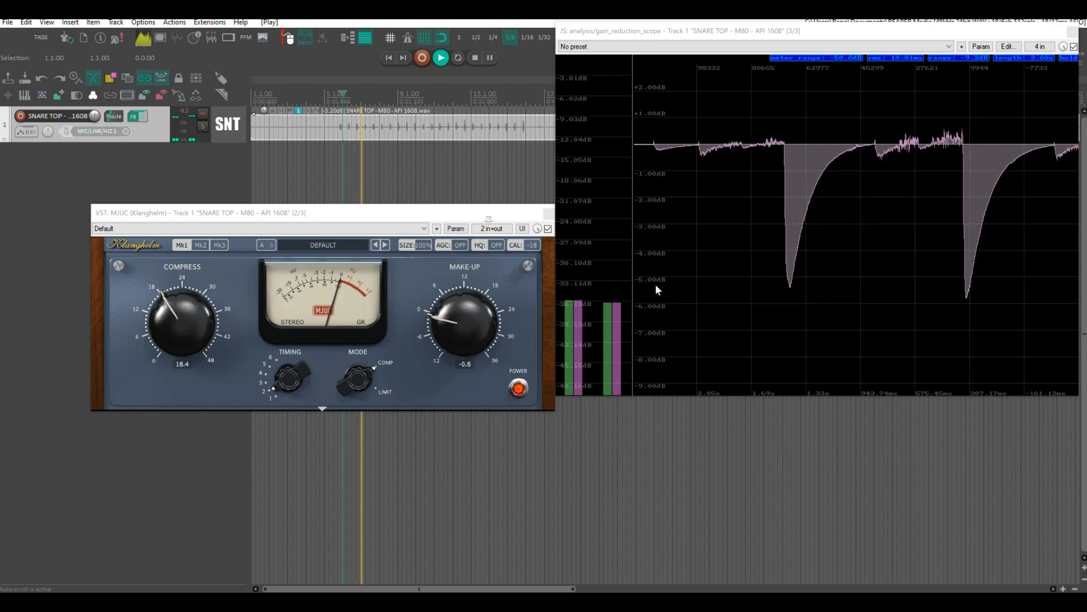
key("space")
Set MJUC's timing to 4 and play the snare to examine the release curve in the scope.
left_click_drag(290, 379, 284, 345)
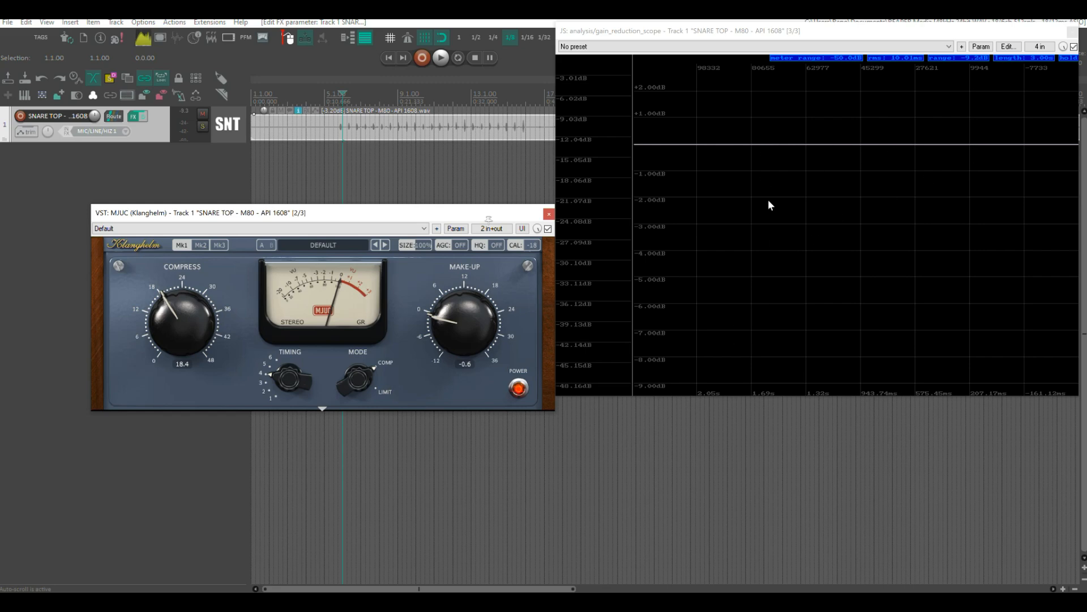
left_click(736, 288)
key("space")
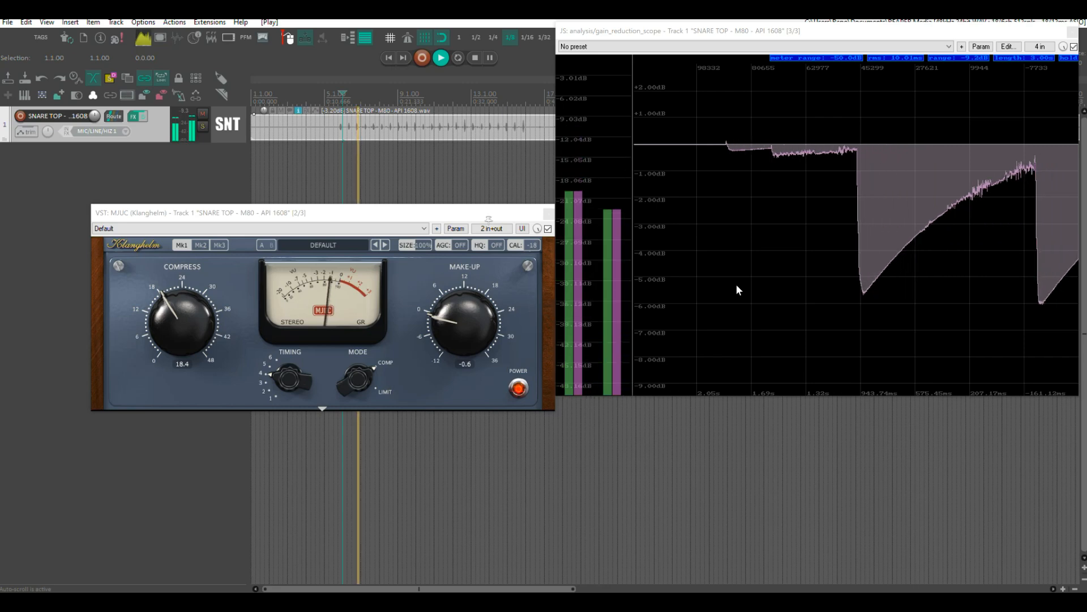
key("space")
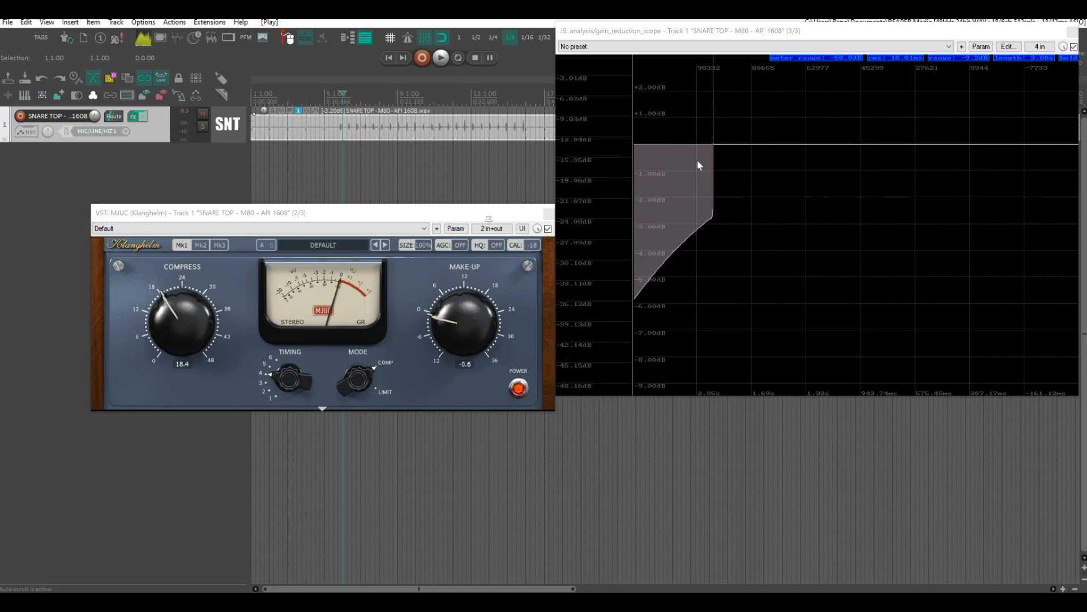
Audition the snare with MJUC's timing at 3 and at 2, comparing the curves in the scope.
left_click_drag(311, 370, 283, 397)
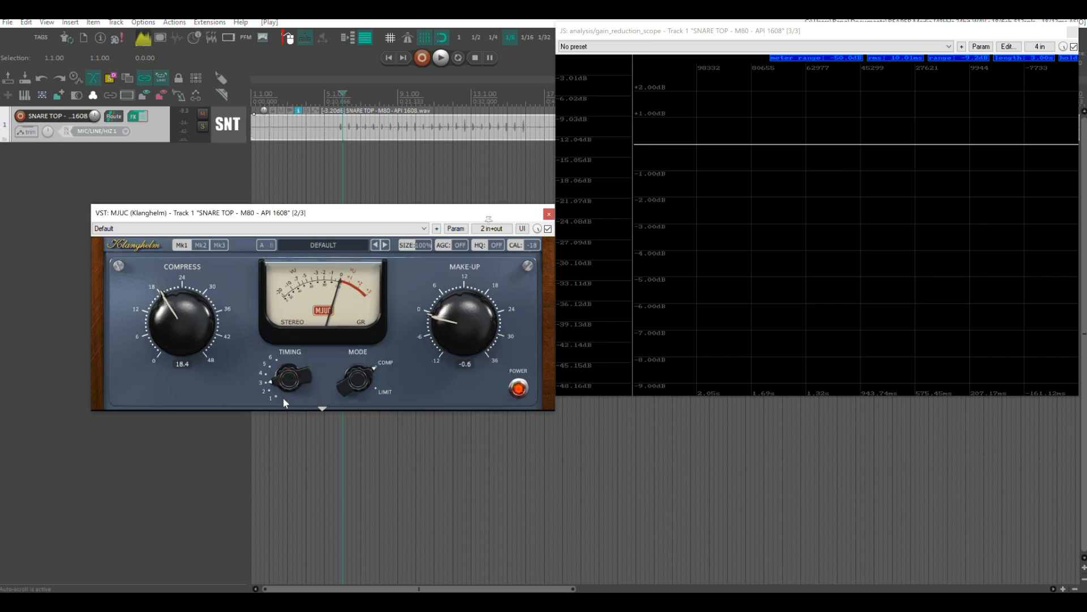
key("space")
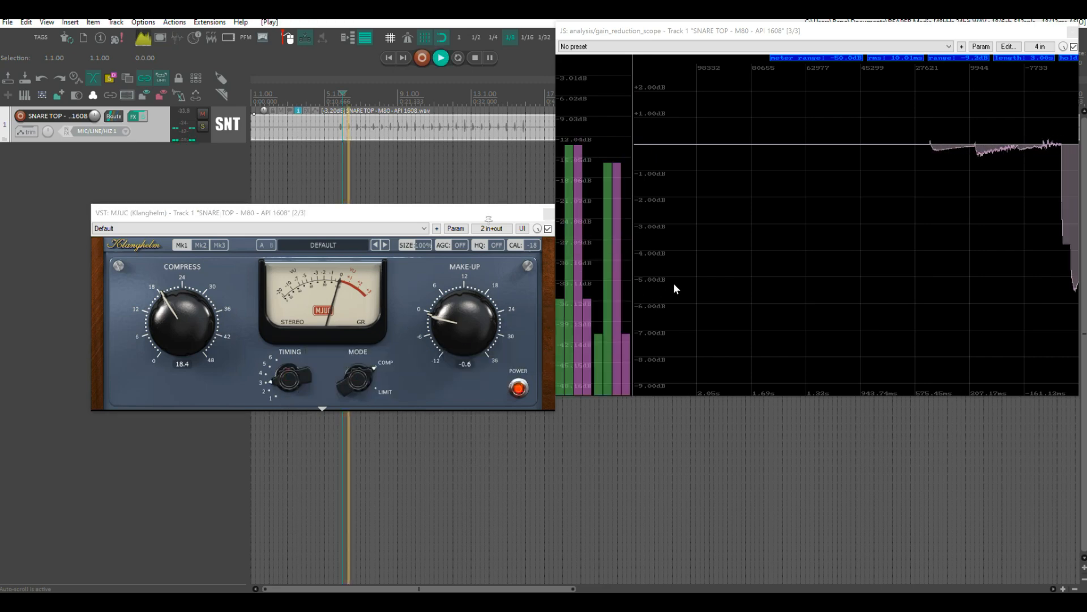
key("space")
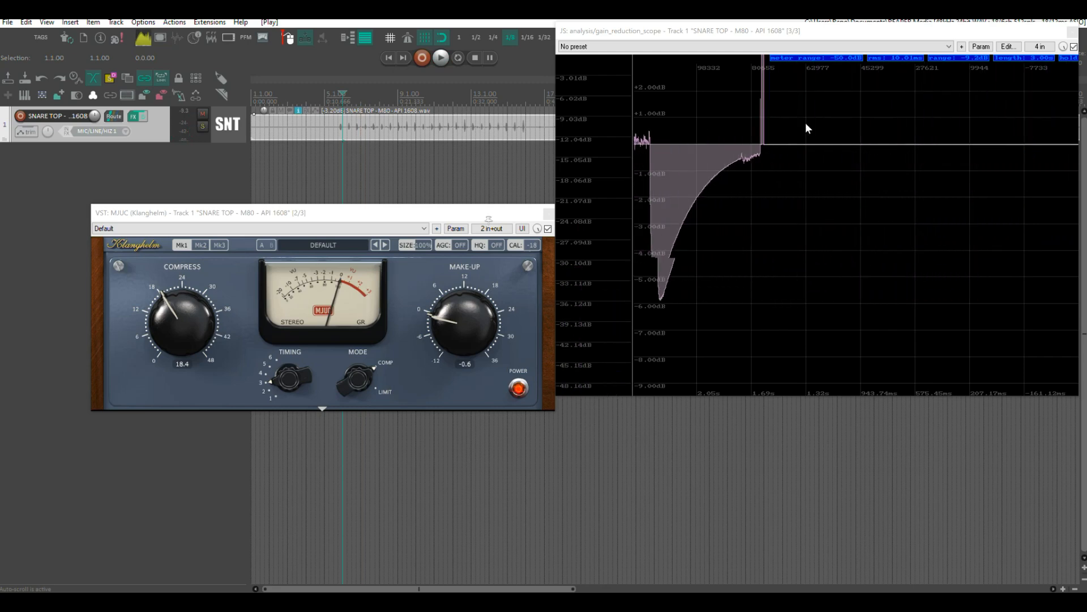
left_click_drag(291, 383, 290, 408)
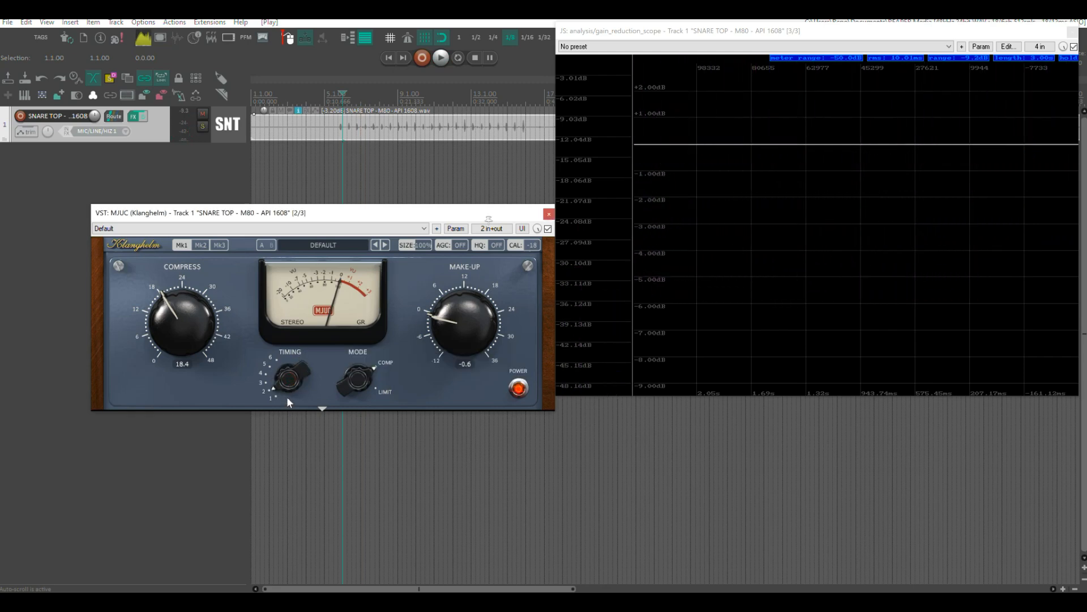
key("space")
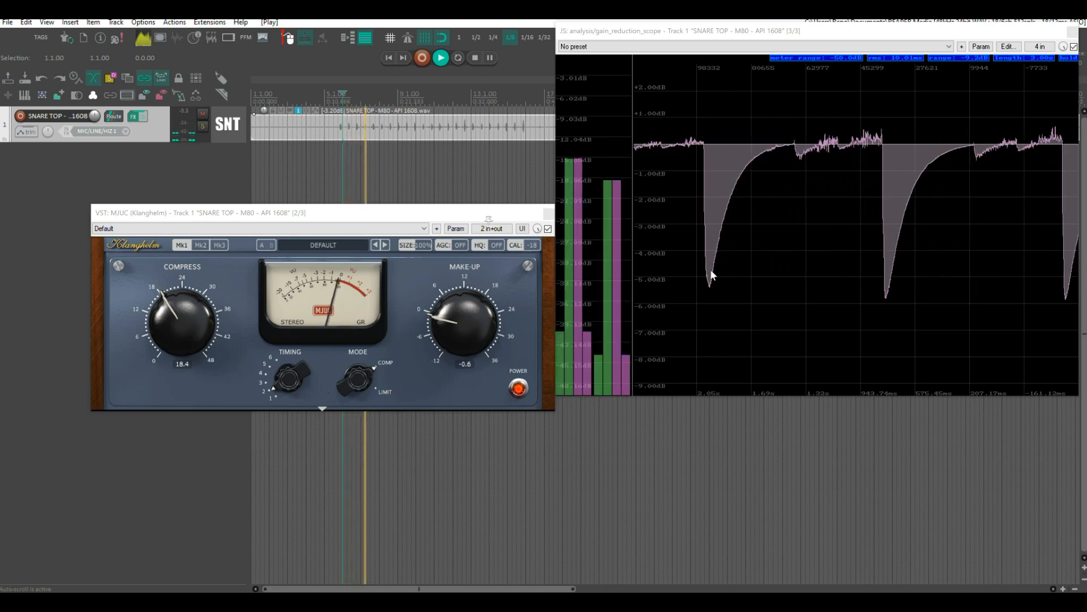
key("space")
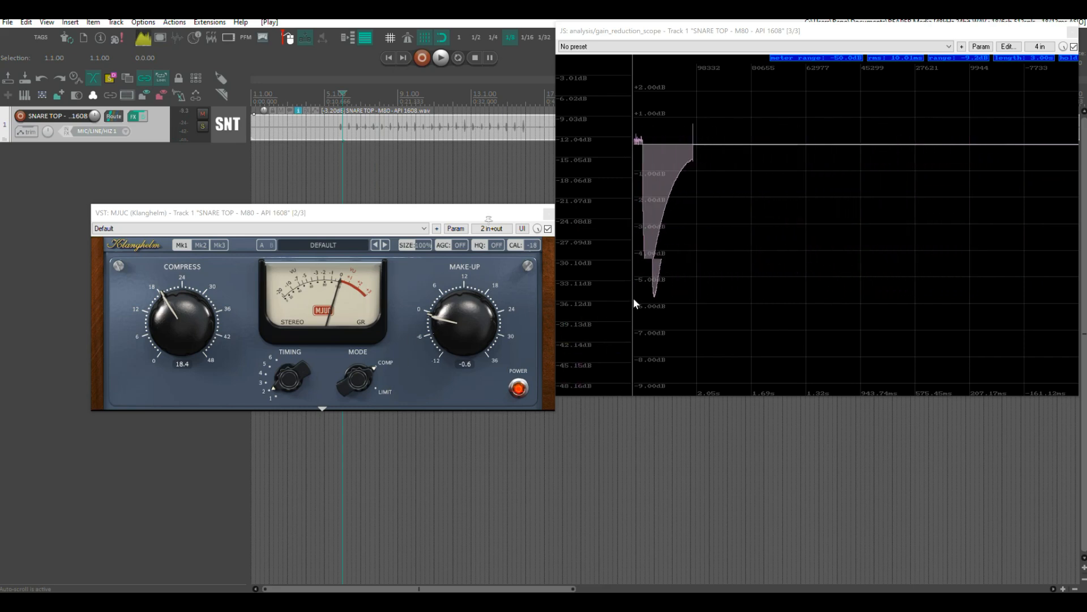
Set MJUC's timing to 6 and play the snare to examine the gain reduction curve.
left_click_drag(286, 381, 283, 344)
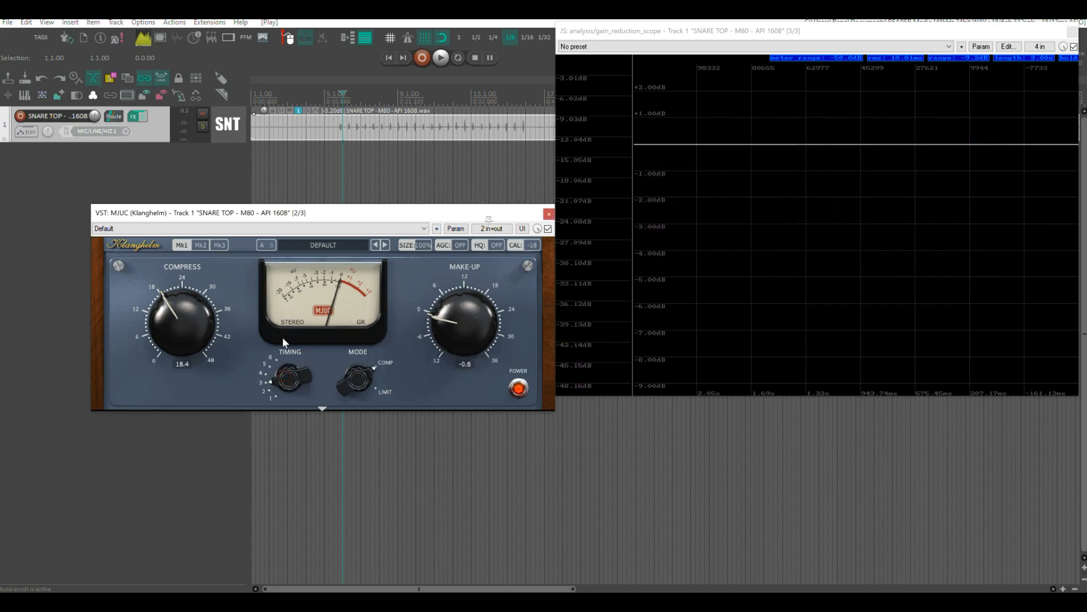
left_click_drag(283, 287, 283, 284)
key("space")
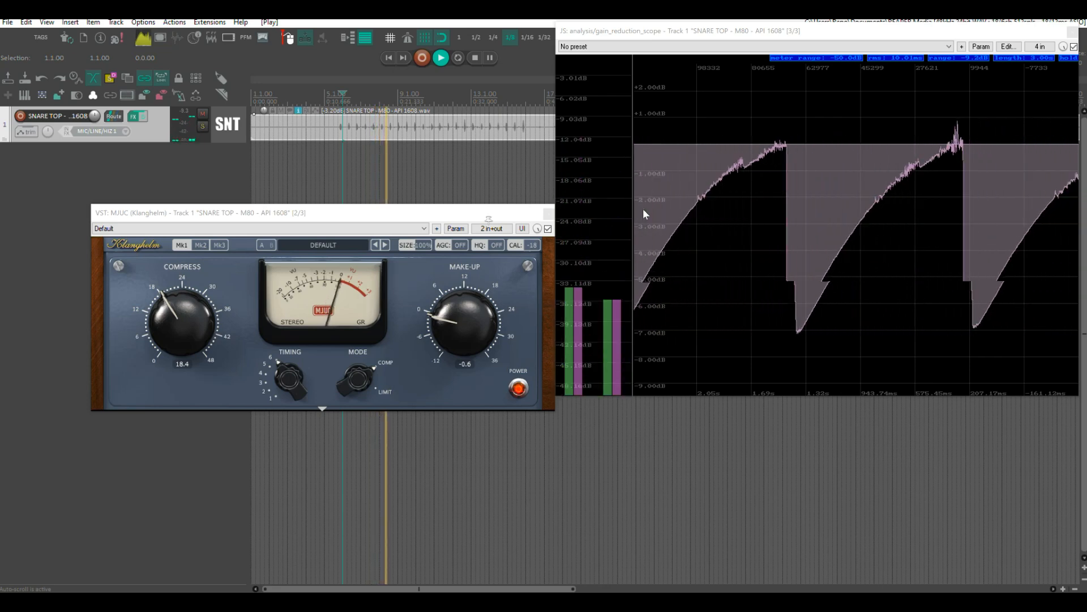
key("space")
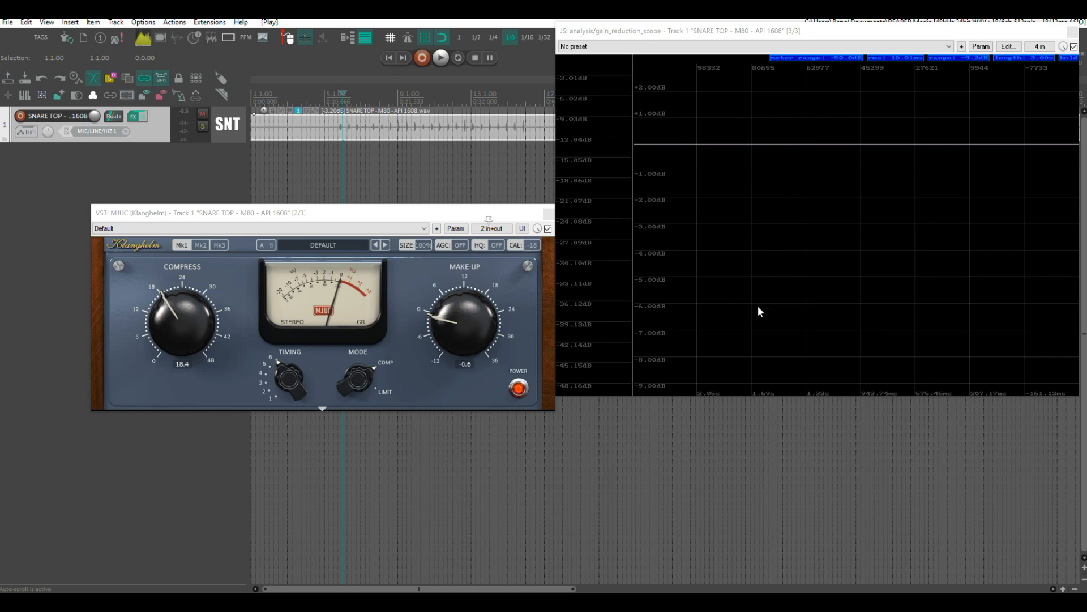
Set MJUC's timing to 5 and play the snare repeatedly to examine the release curve in the scope.
key("space")
key("space")
left_click_drag(291, 378, 291, 389)
key("space")
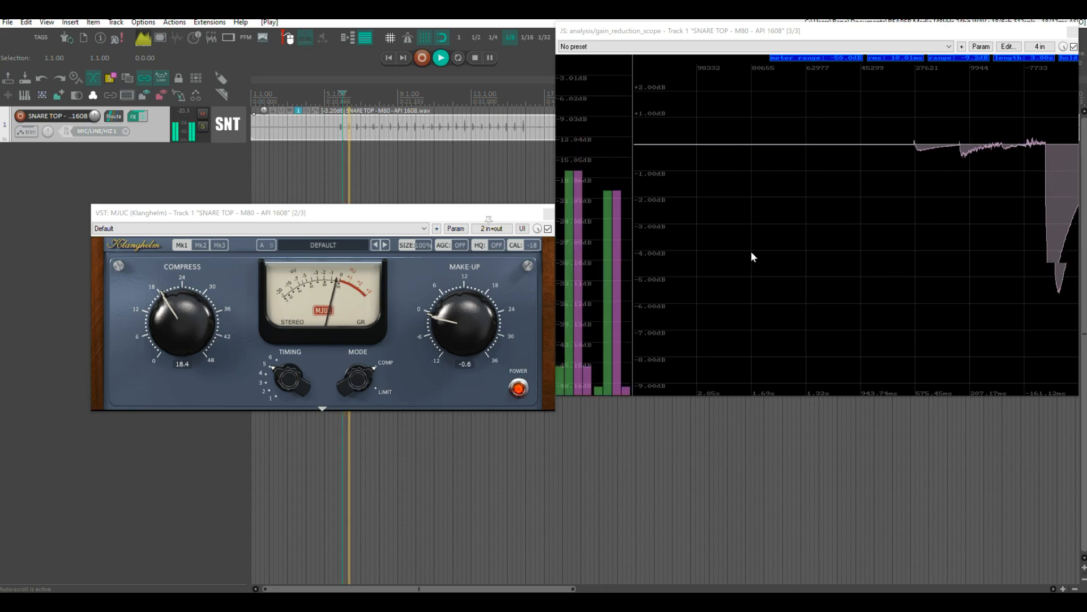
key("space")
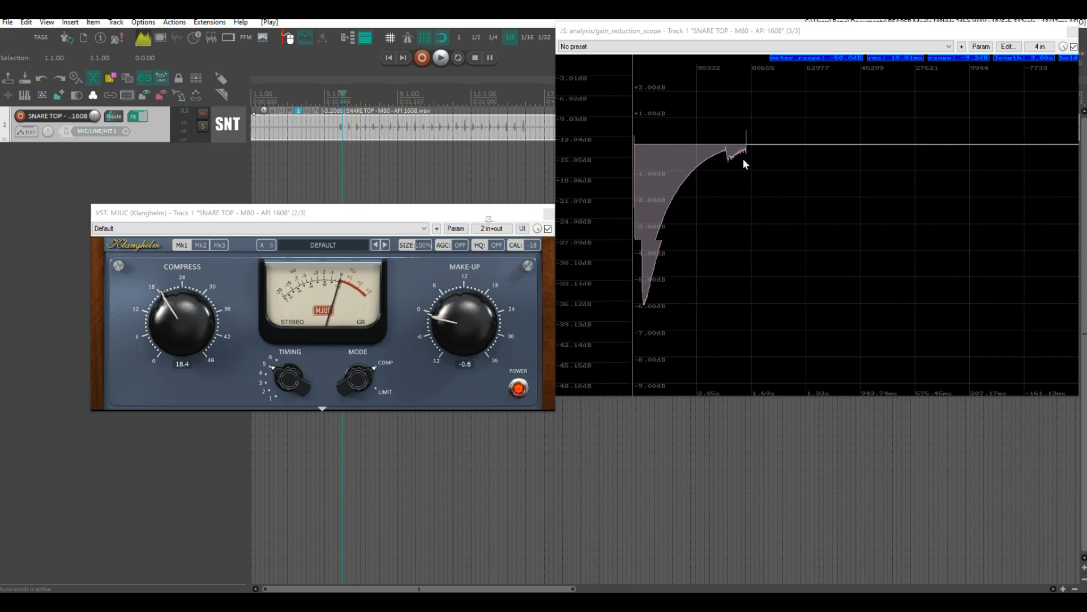
key("space")
key("space")
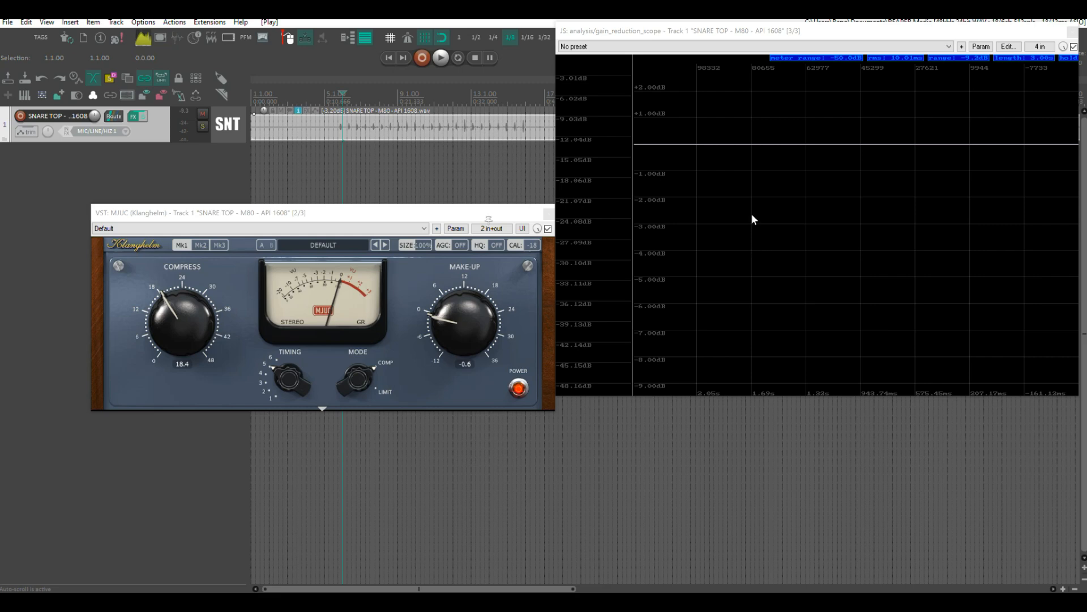
key("space")
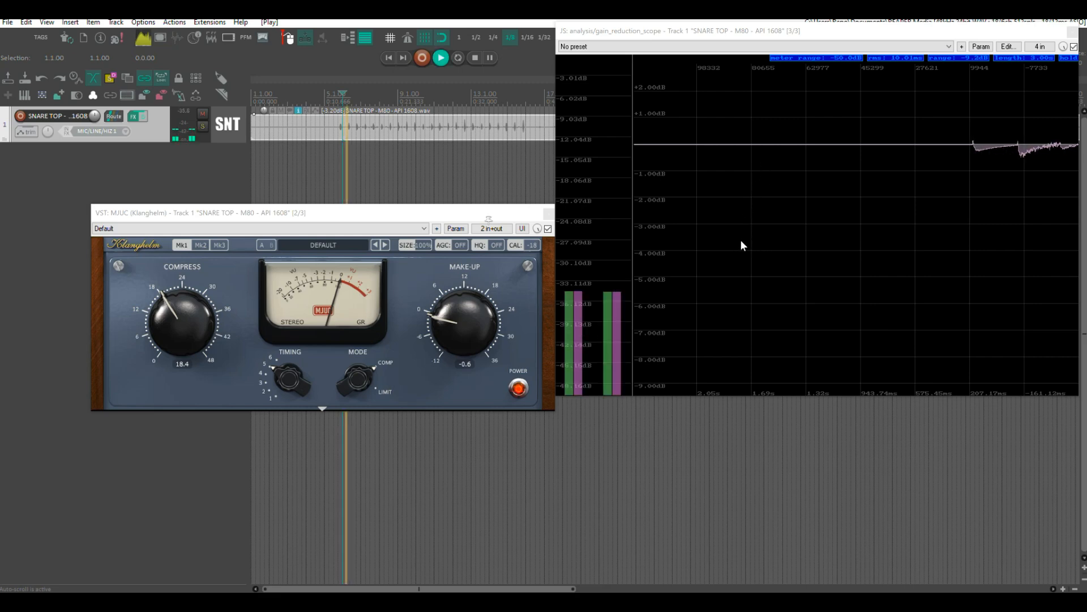
key("space")
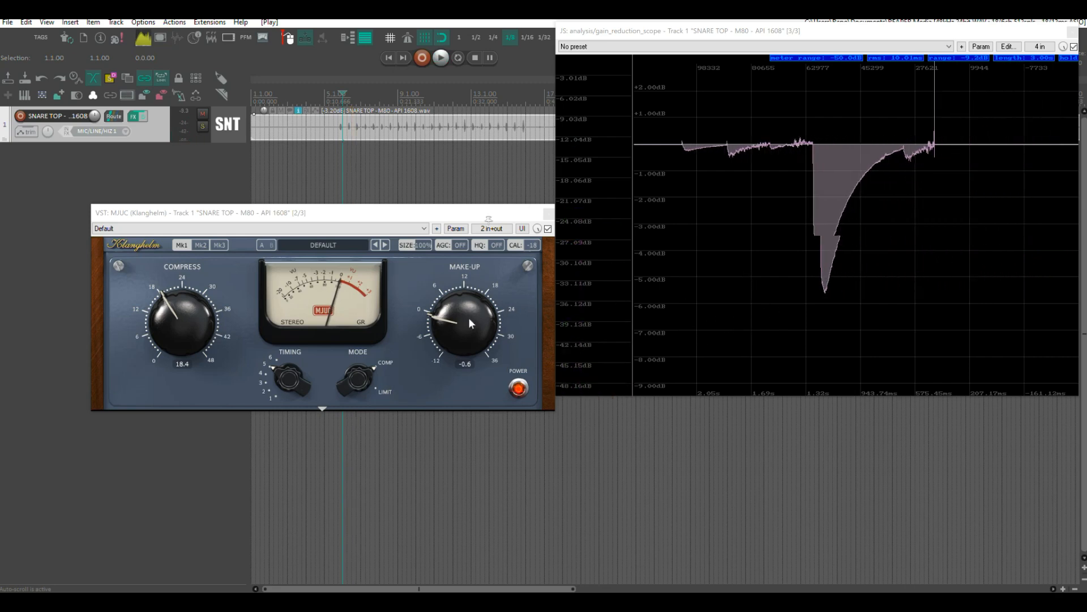
Set MJUC's make-up to 4.0 and the scope's range to -37.8 dB, and play the snare to view the gain change.
left_click_drag(461, 324, 456, 315)
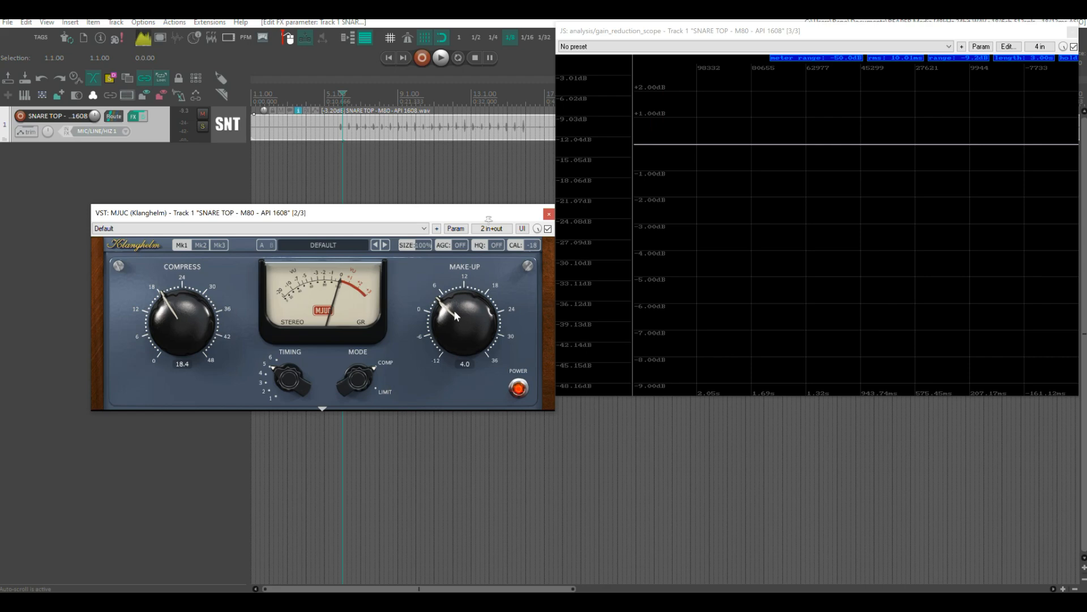
left_click_drag(981, 59, 984, 113)
key("space")
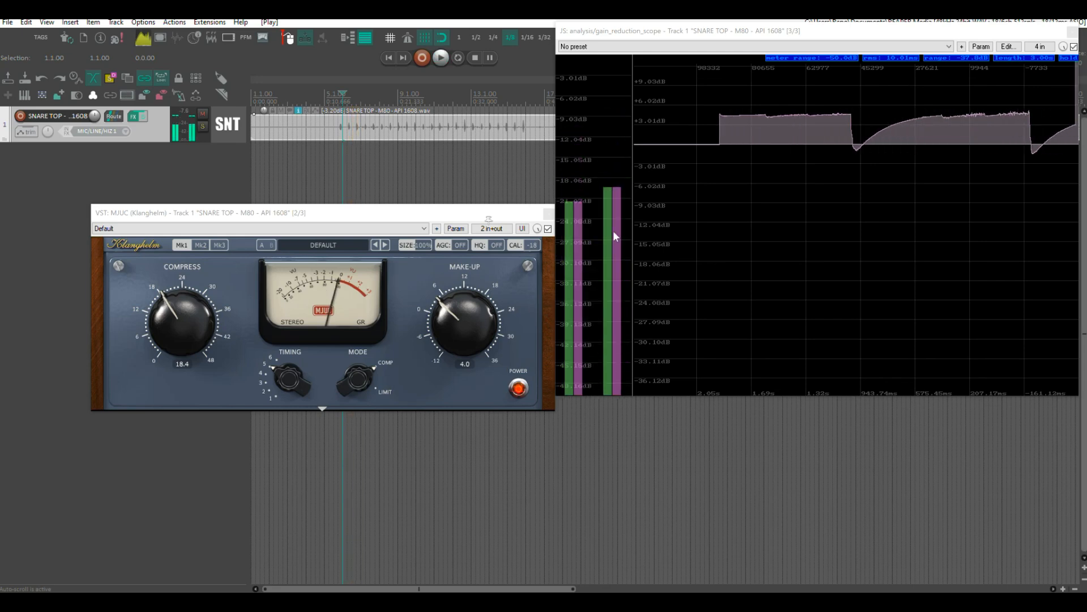
key("space")
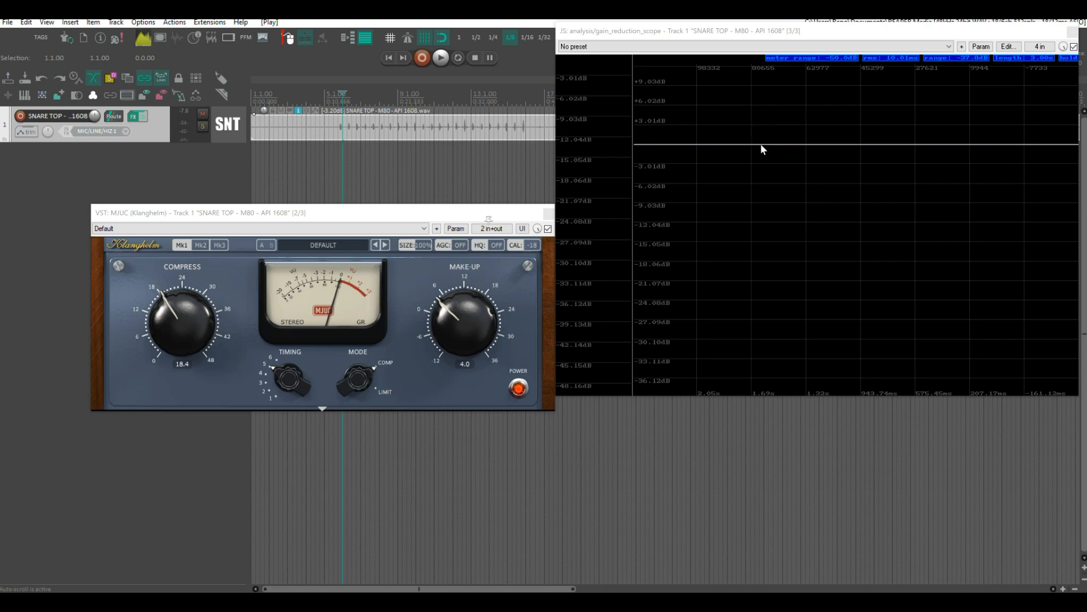
Fine-tune MJUC's make-up gain to 4.6 while auditioning the snare.
key("space")
mouse_move(448, 341)
left_mouse_down()
mouse_move(450, 321)
mouse_move(453, 330)
left_mouse_up()
key("space")
Compare the snare with MJUC bypassed and active during playback, leaving the compressor enabled.
left_click_drag(406, 213, 525, 196)
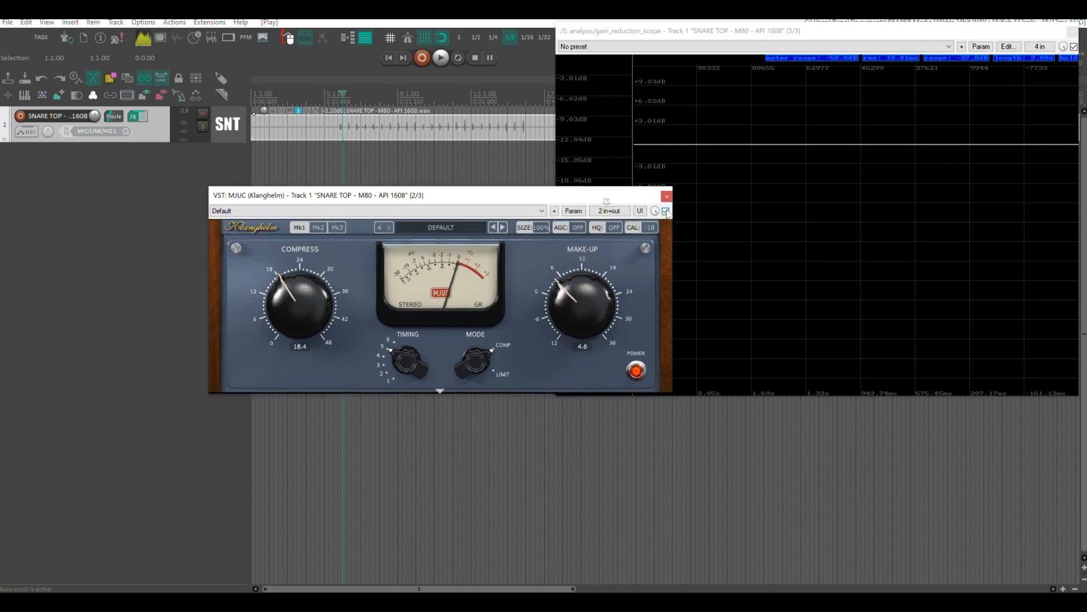
key("space")
left_click(666, 211)
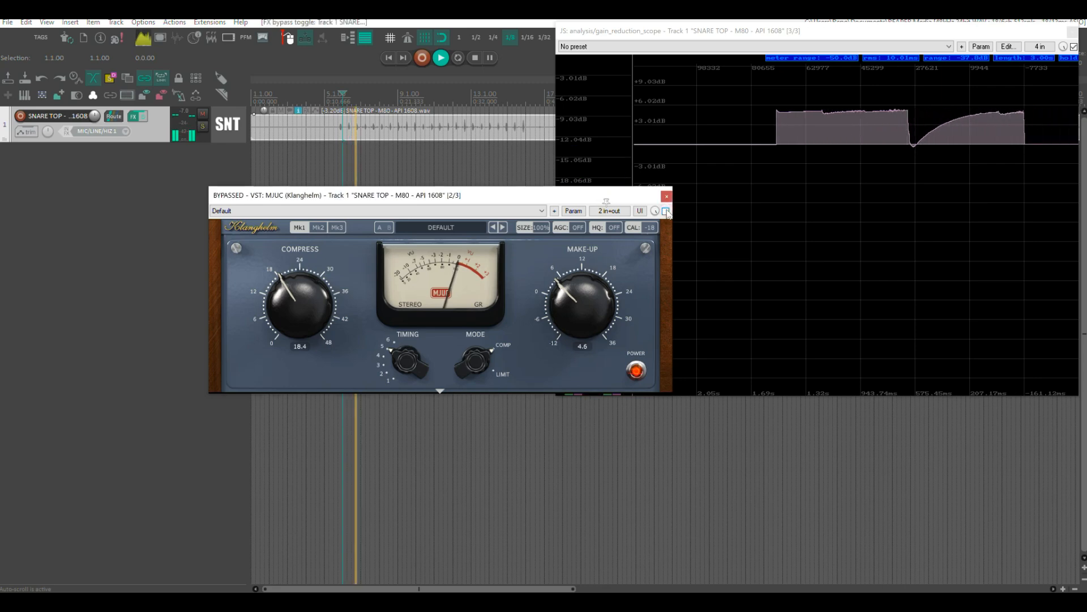
left_click(666, 211)
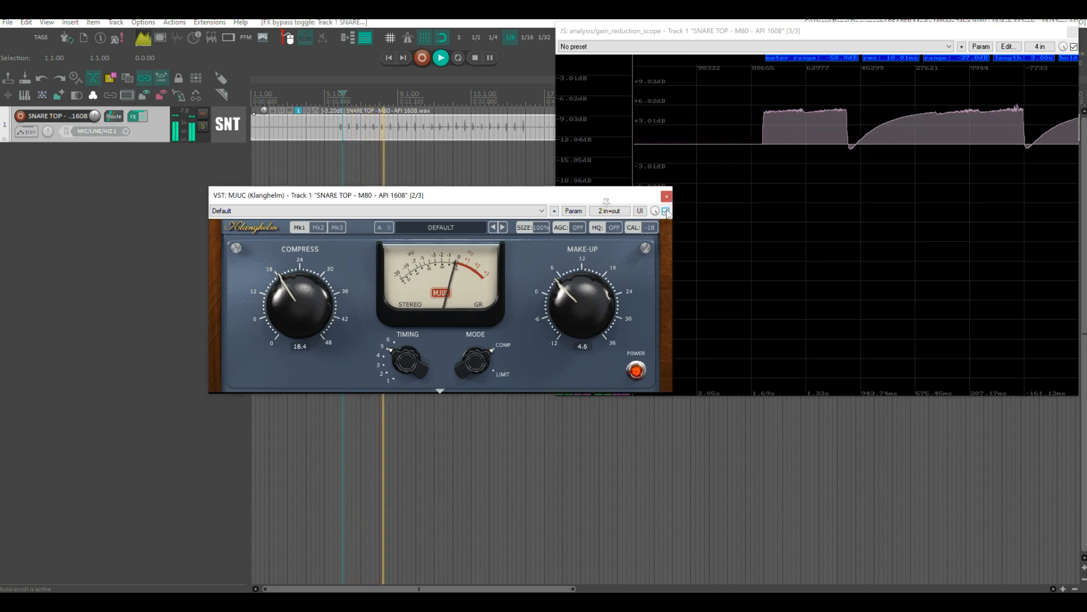
left_click(666, 211)
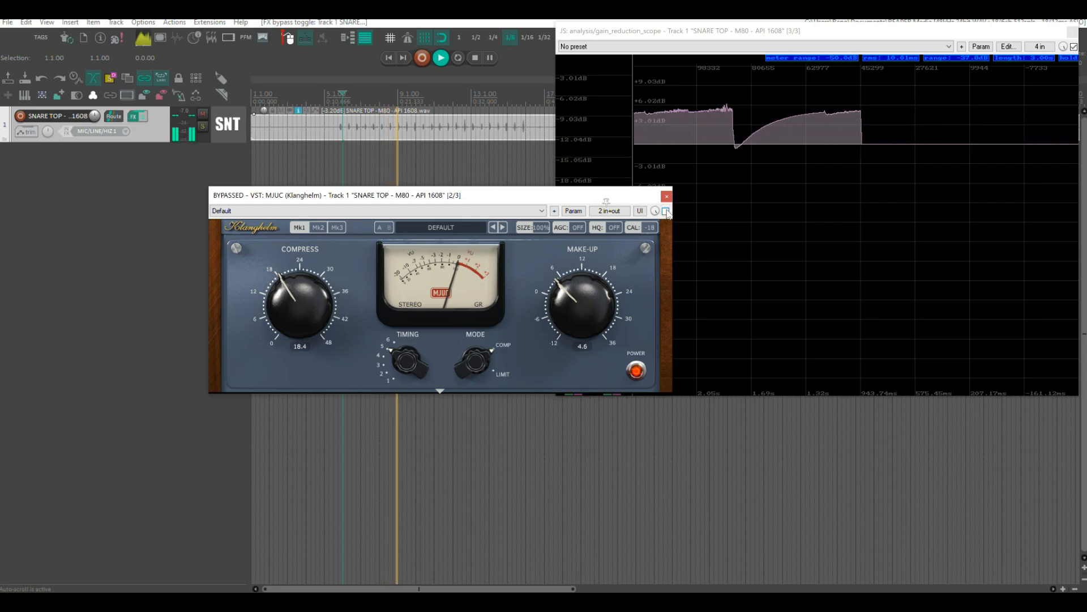
left_click(666, 210)
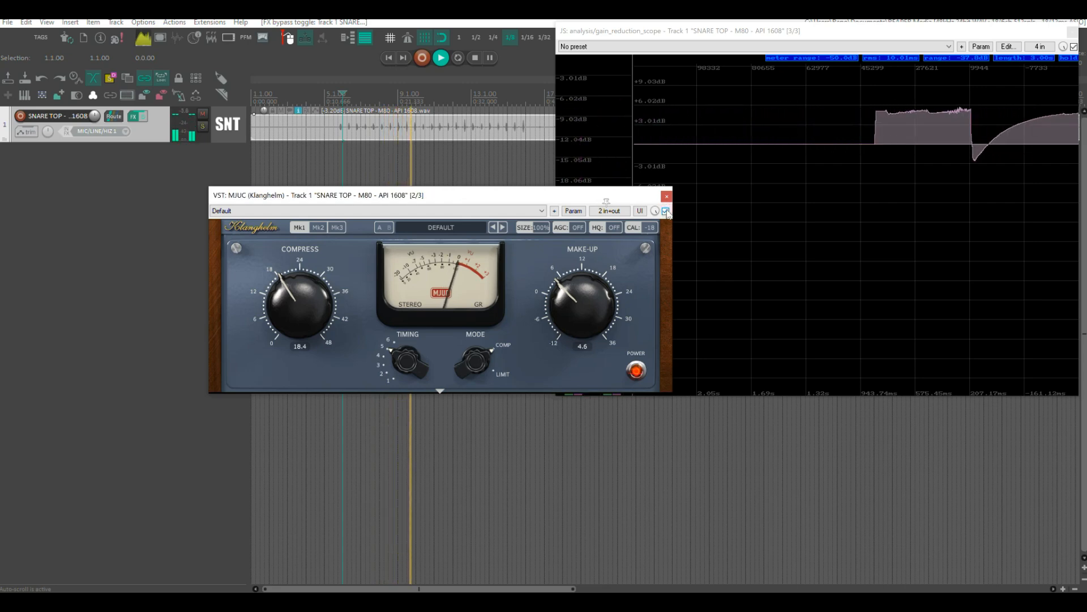
key("space")
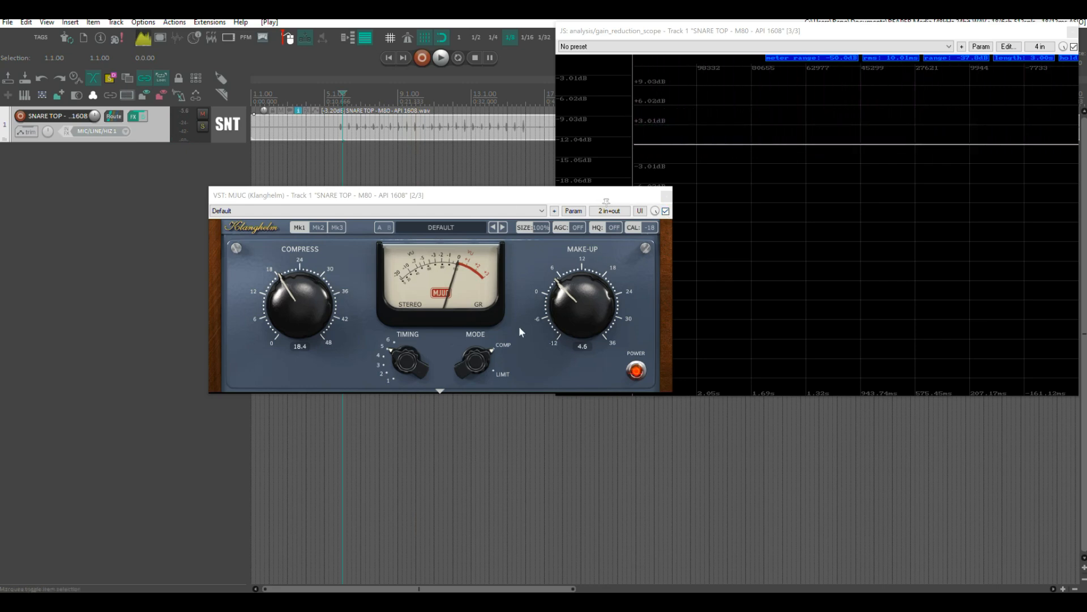
Close MJUC's floating window and remove the plugin from the snare track's FX chain.
left_click(667, 197)
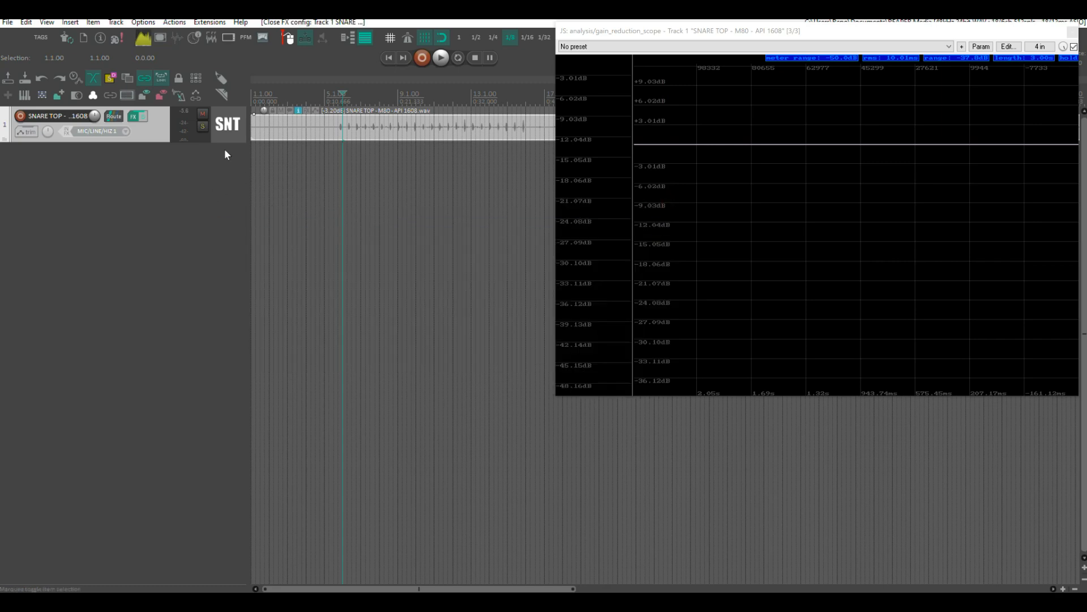
left_click(134, 118)
left_click_drag(214, 152, 539, 174)
left_click(381, 230)
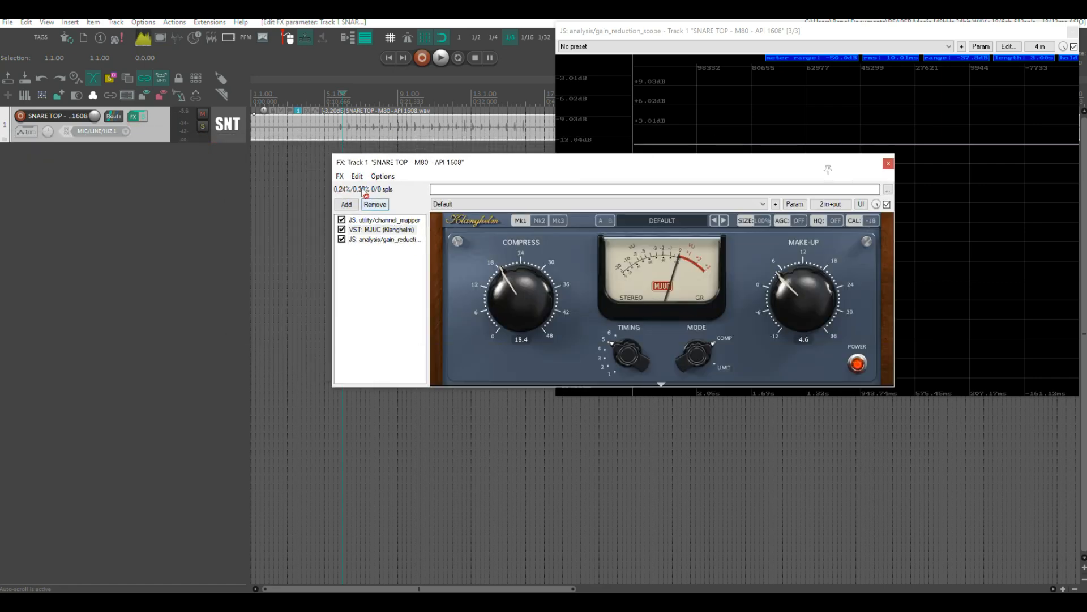
left_click(375, 204)
Insert ReaGate from the Gate/Expander folder between the channel mapper and the gain reduction scope.
left_click(346, 204)
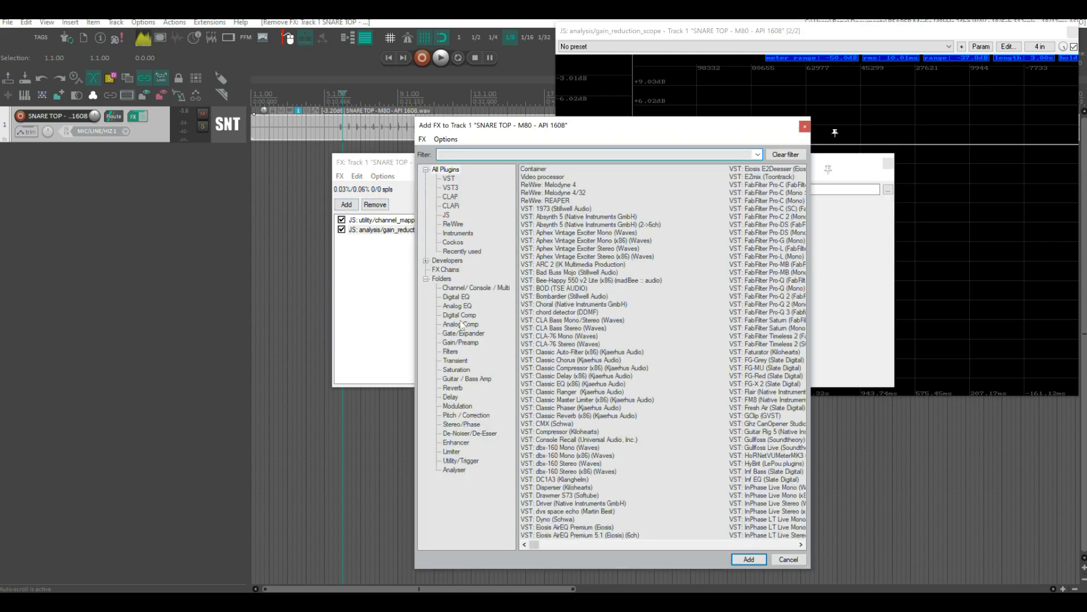
left_click(459, 333)
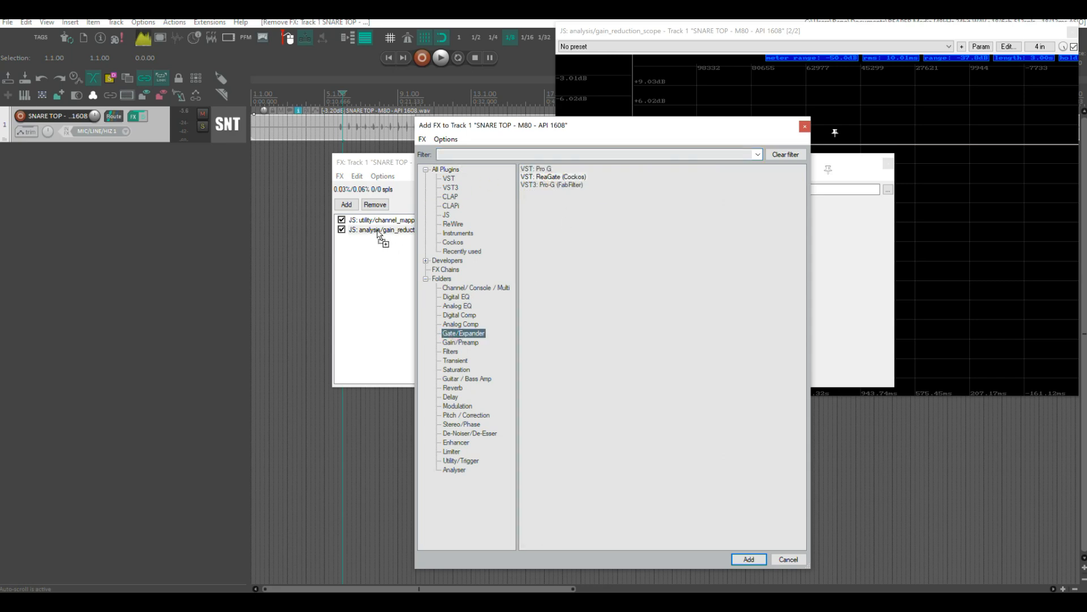
left_click_drag(379, 233, 380, 234)
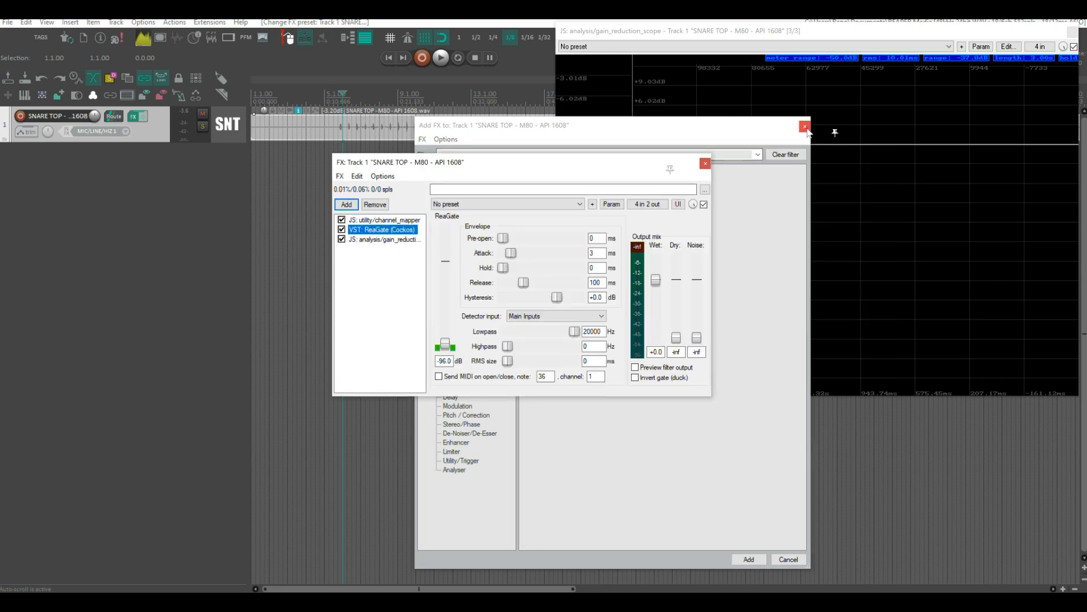
left_click(806, 127)
left_click_drag(591, 167, 406, 202)
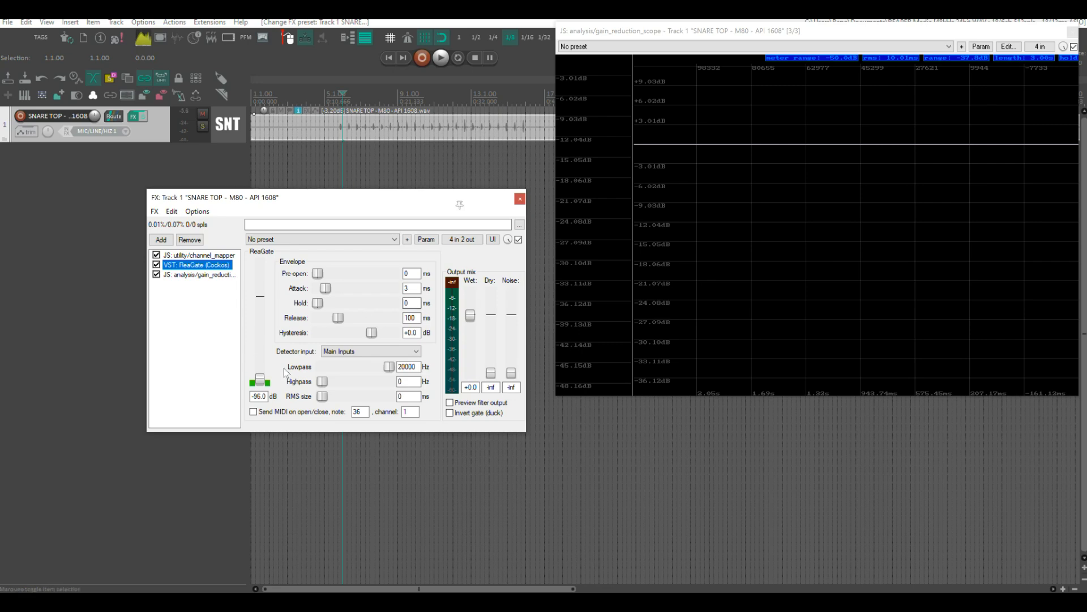
Set ReaGate's threshold to -17.6 dB and release to 332 ms, and freeze the scope with hold during snare playback.
left_click_drag(260, 379, 260, 334)
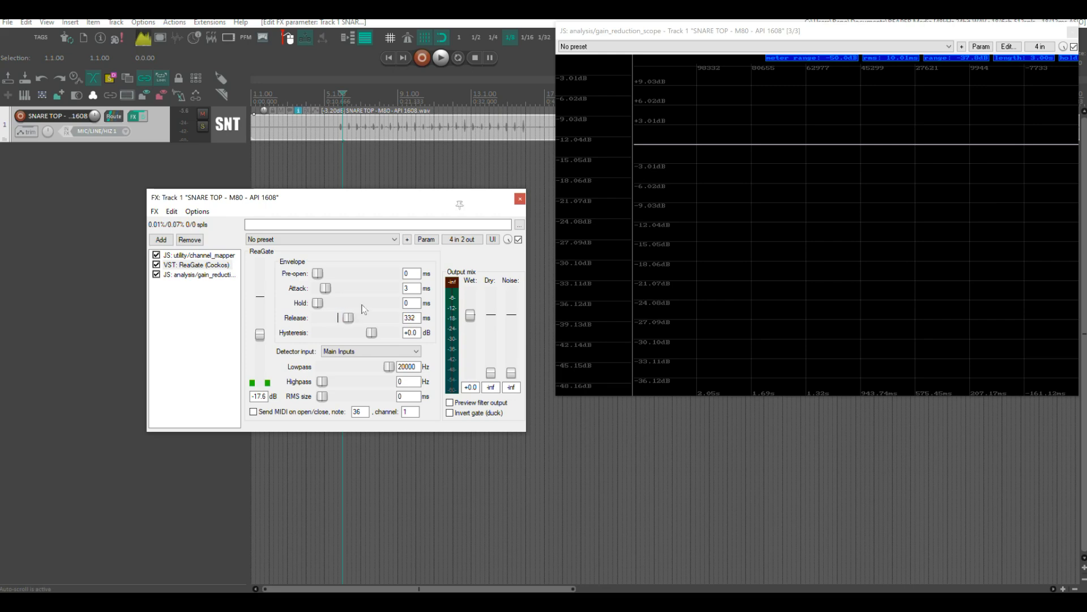
key("space")
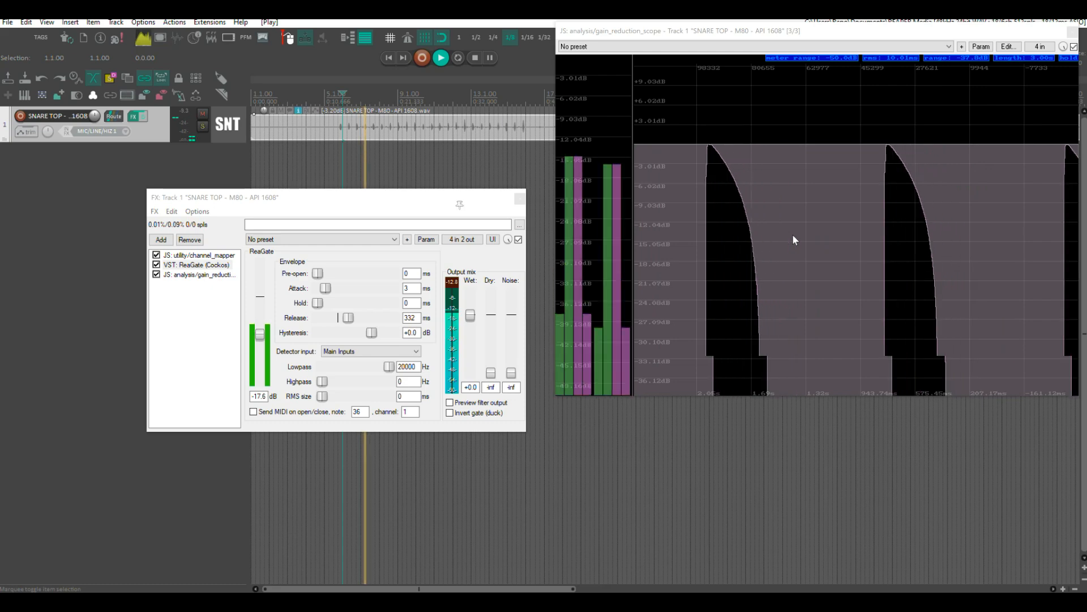
left_click(1070, 59)
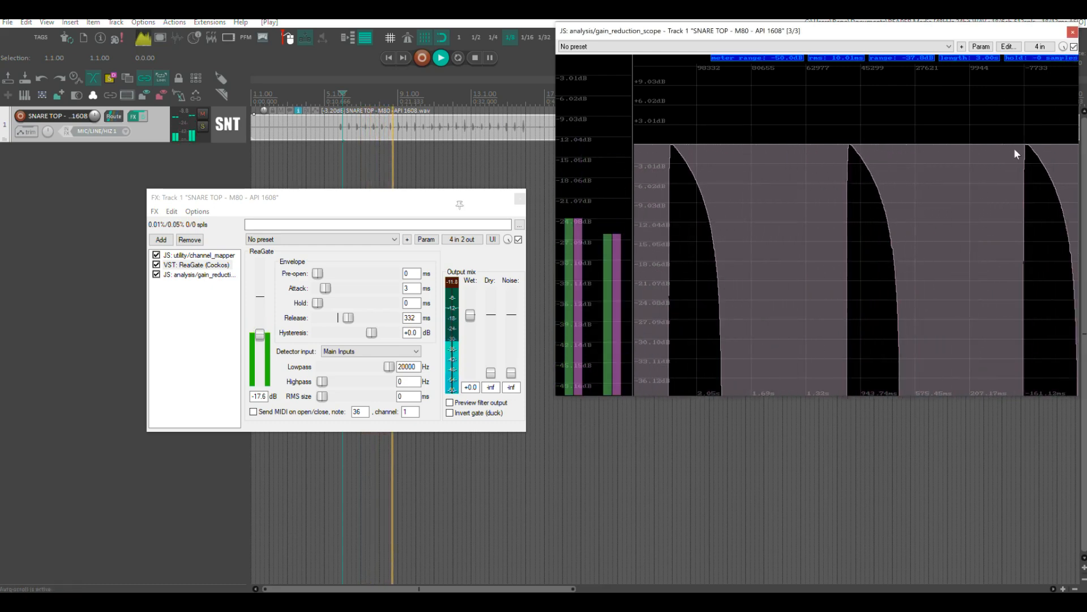
Stop playback and widen the scope's range to -76.0 dB to examine the held gate curve.
key("space")
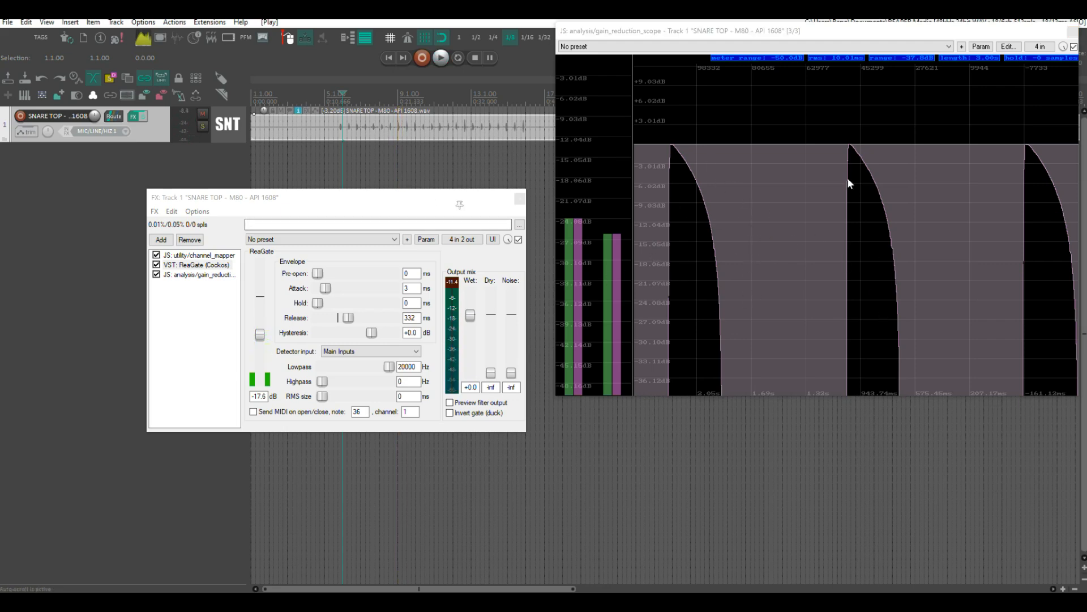
left_click_drag(925, 58, 925, 14)
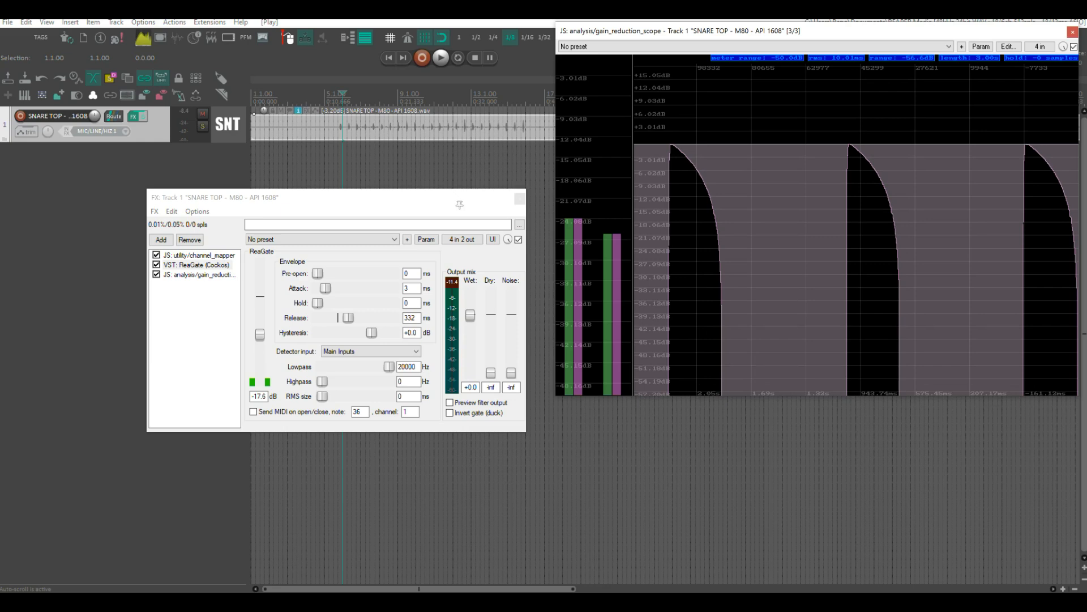
left_click_drag(923, 59, 923, 17)
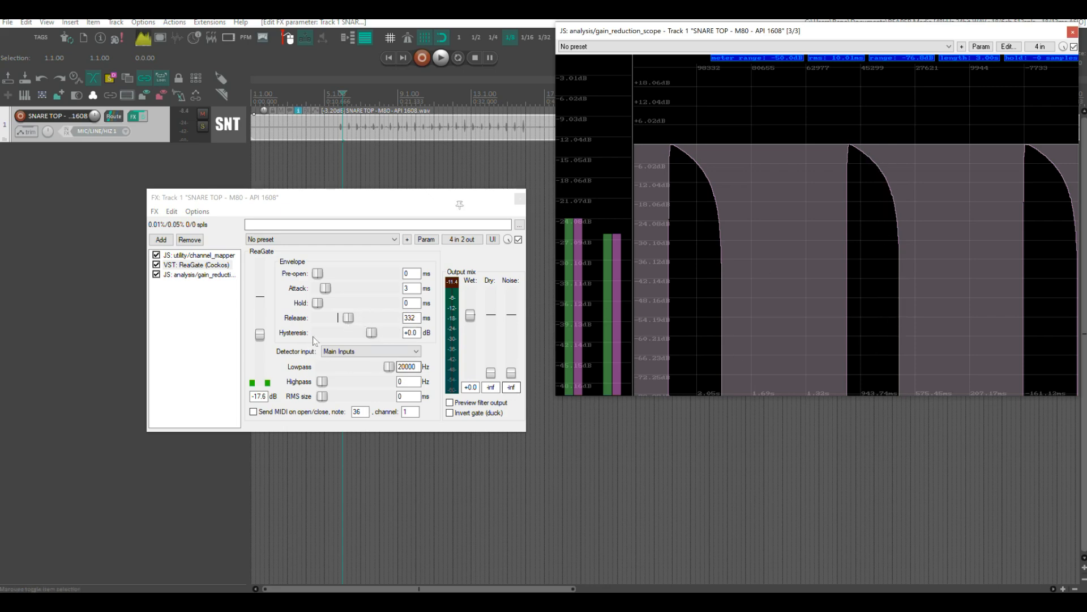
Turn off the scope's hold and play the snare with ReaGate's release at 91 ms and at 522 ms, comparing the curves.
left_click_drag(348, 320, 339, 327)
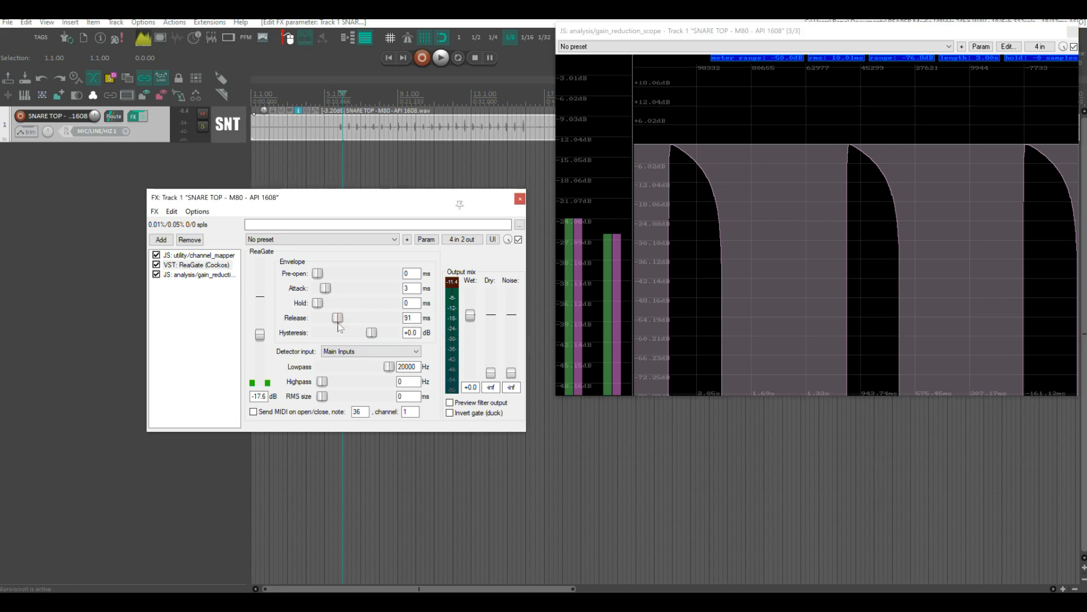
mouse_move(1039, 61)
left_mouse_down()
mouse_move(1046, 108)
mouse_move(1060, 57)
left_mouse_up()
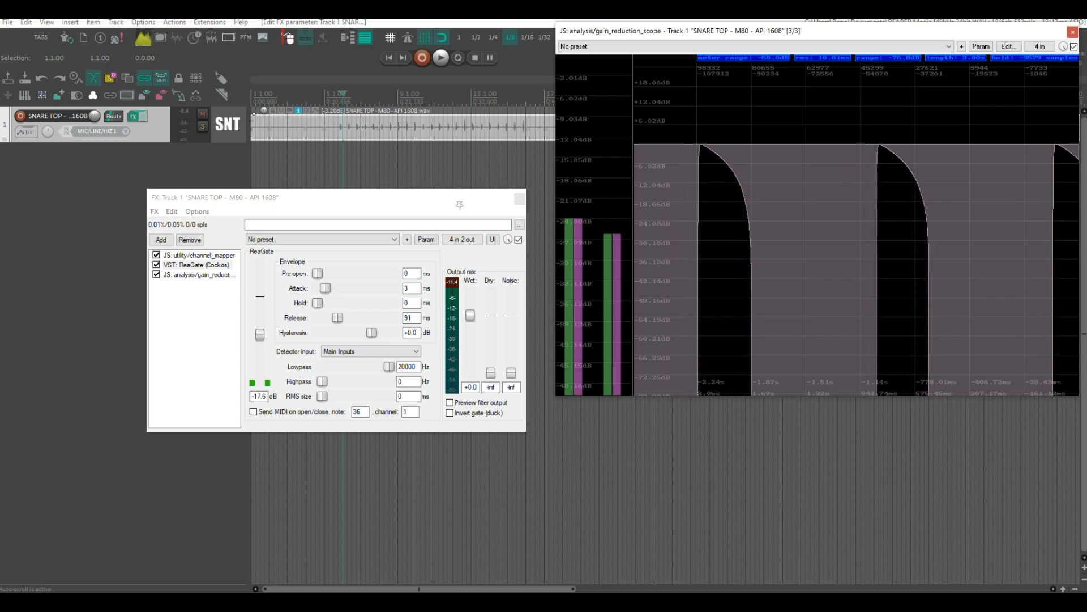
key("space")
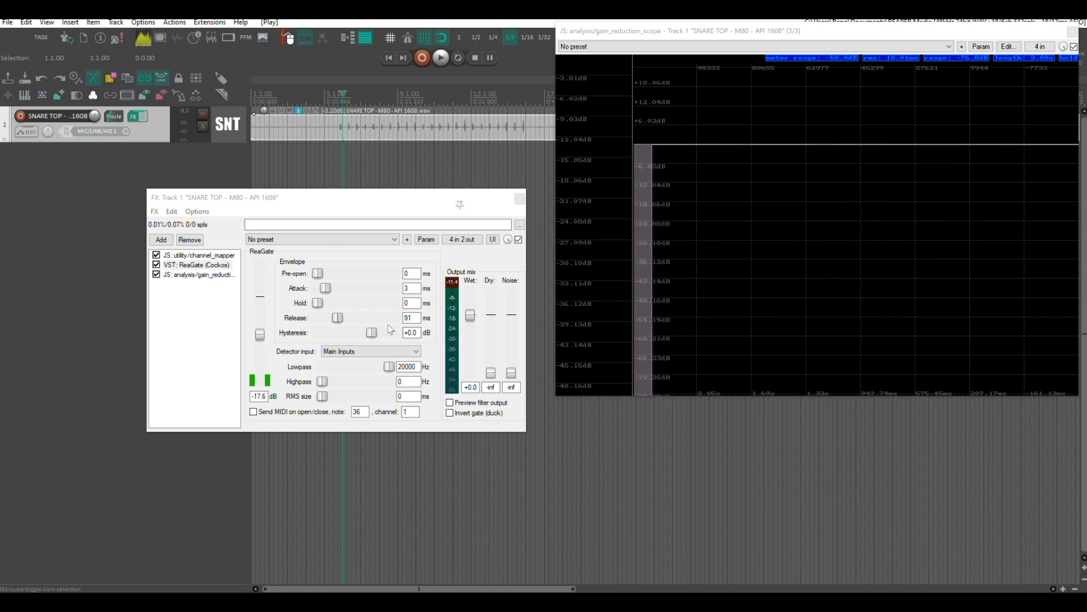
left_click_drag(338, 317, 354, 320)
key("space")
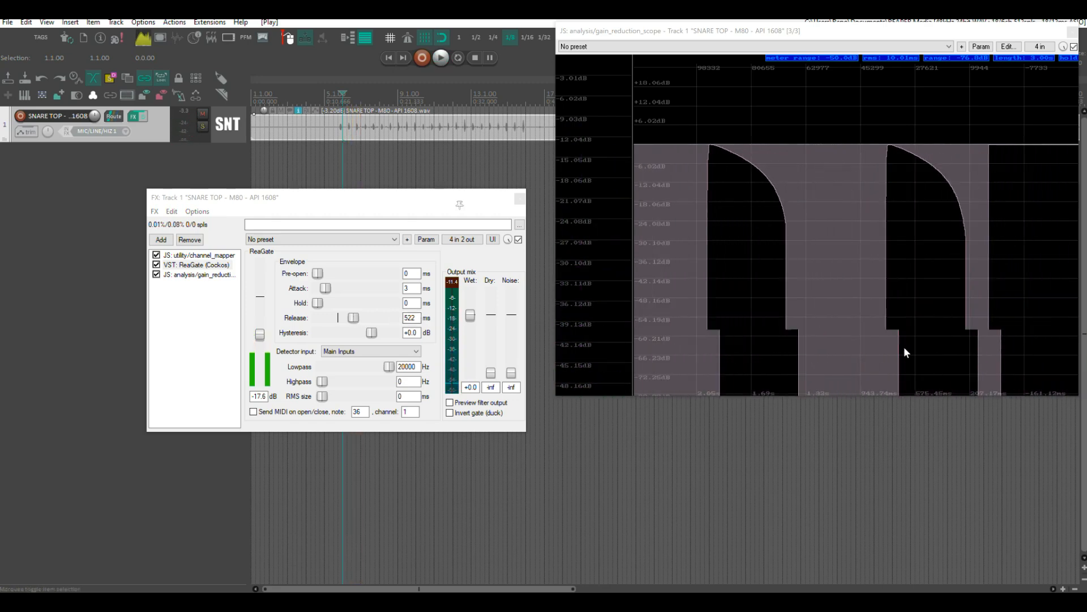
Set ReaGate's hold to 216 ms and release to 178 ms, and play the snare to view the gate's shape.
left_click_drag(319, 307, 342, 319)
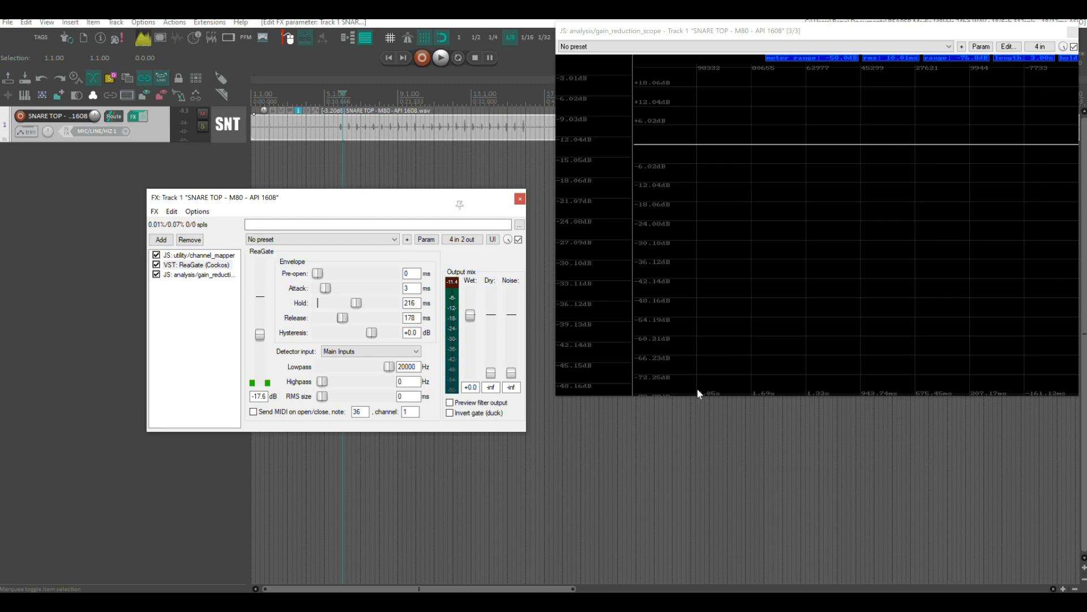
key("space")
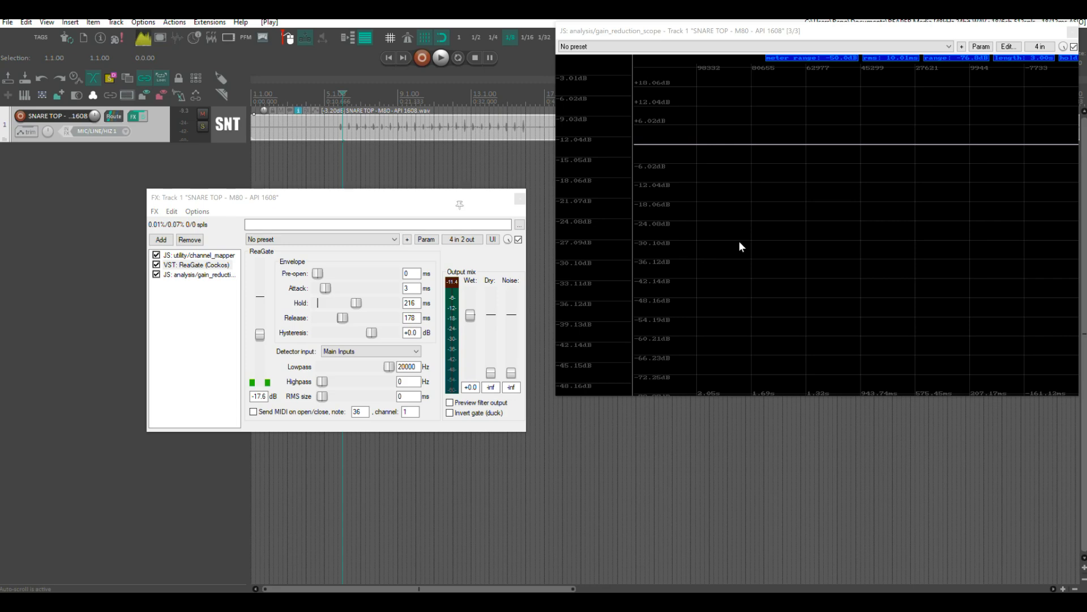
Try ReaGate's dry mix at -11.6 dB during snare playback to view the reduced gating, and return it to -inf.
key("space")
left_click_drag(491, 379, 494, 343)
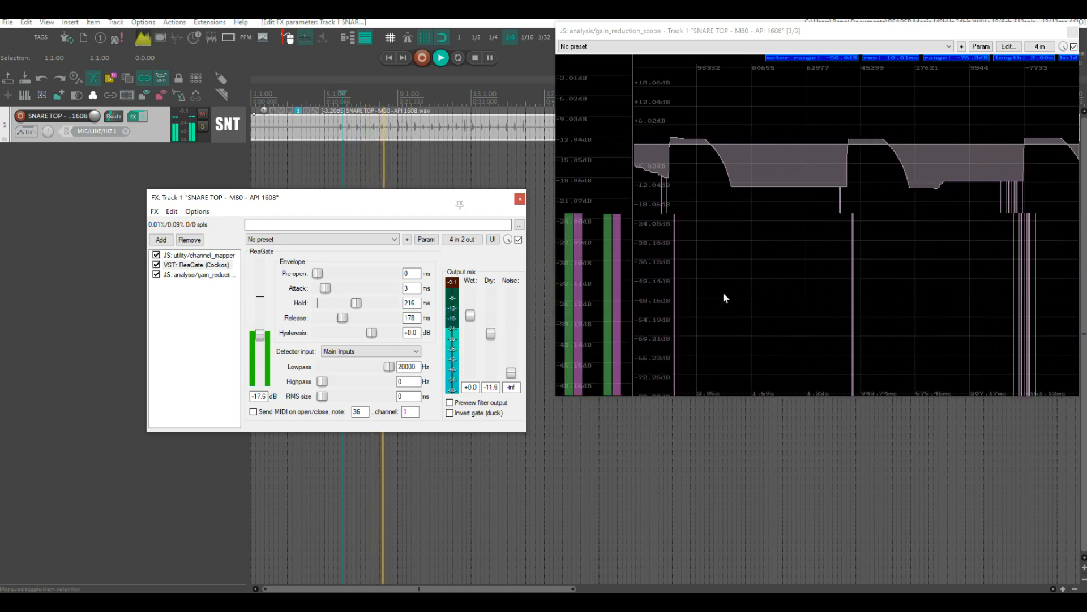
key("space")
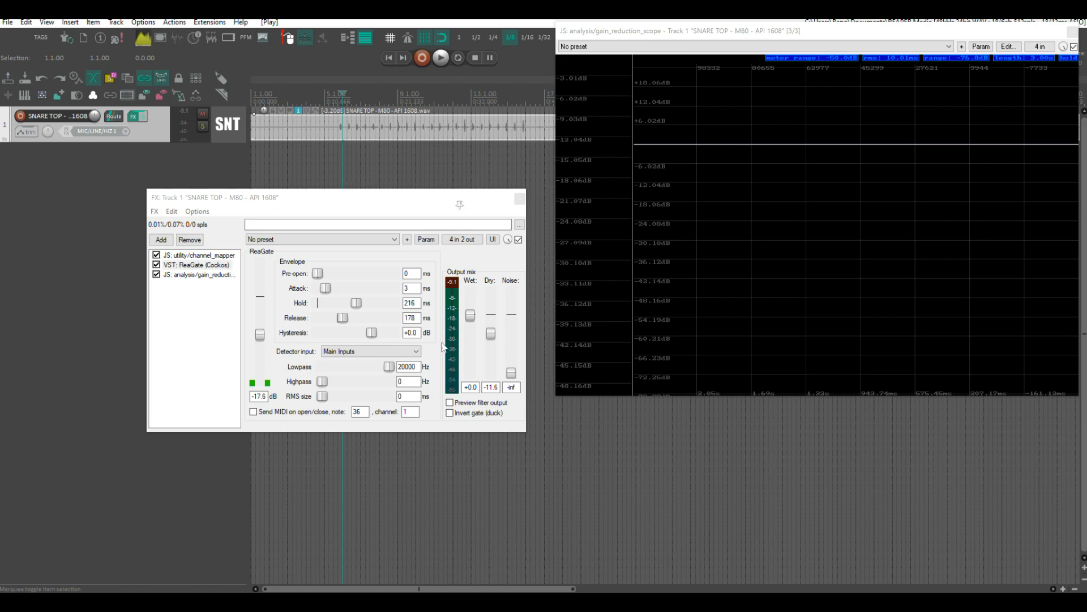
left_click_drag(490, 335, 493, 413)
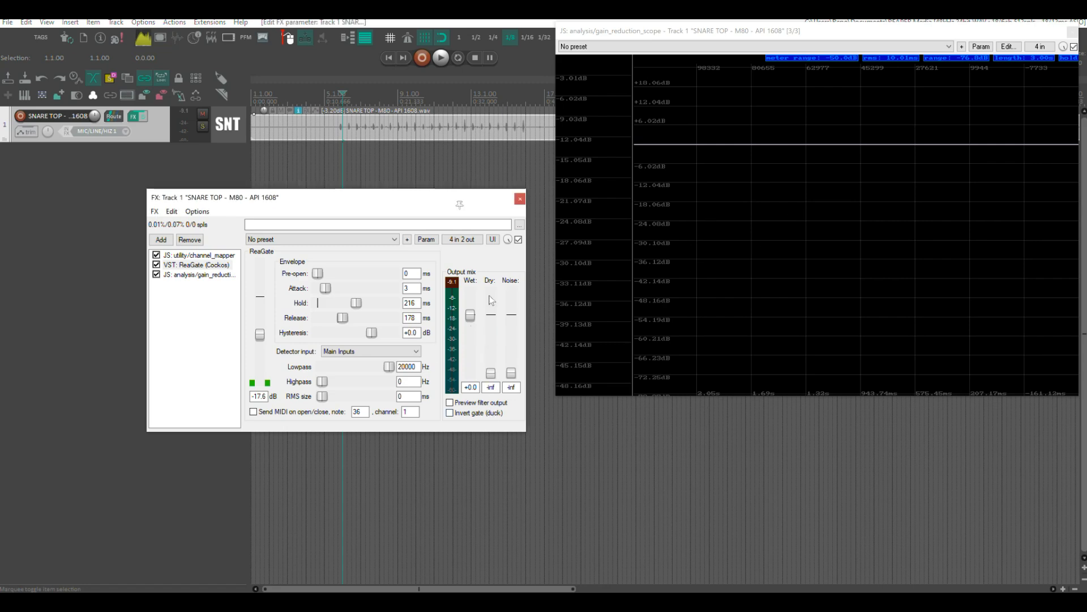
Replace ReaGate with ReaEQ between the channel mapper and the gain reduction scope in the snare track's FX chain.
left_click(196, 265)
left_click(189, 240)
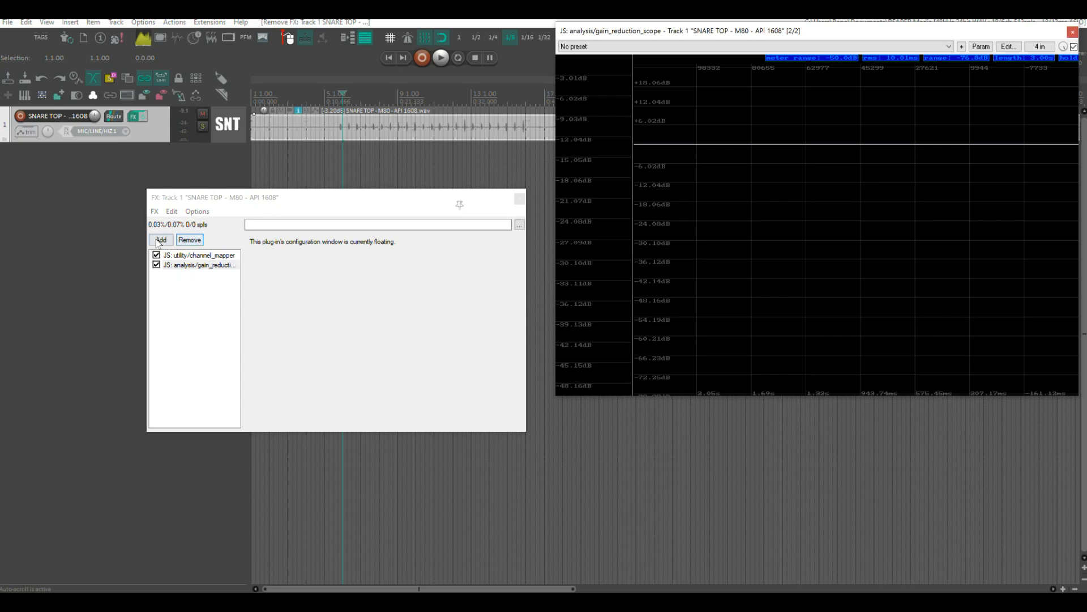
left_click(161, 240)
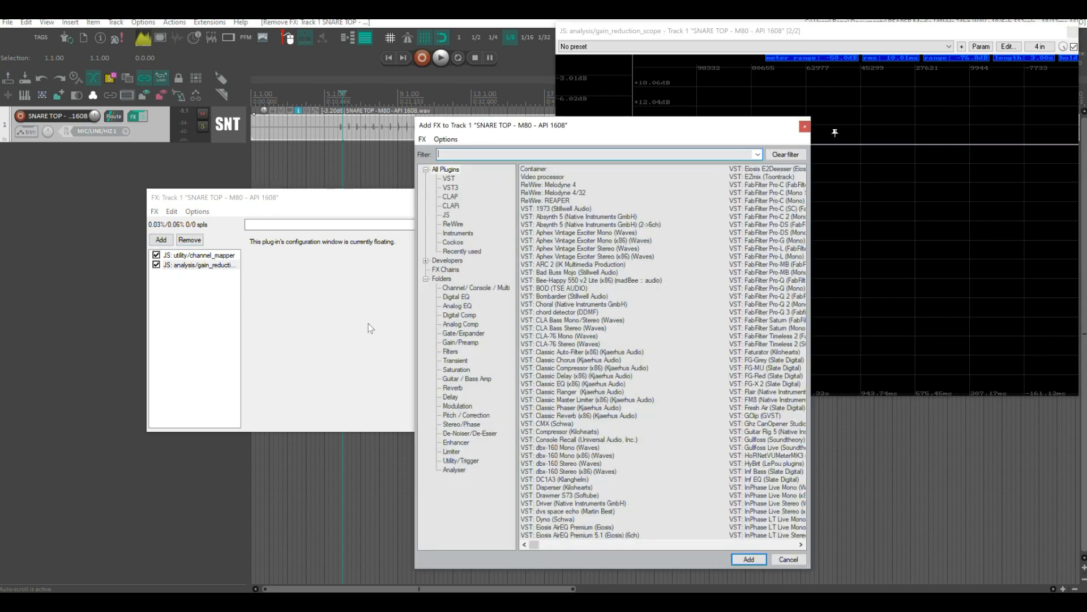
left_click(463, 298)
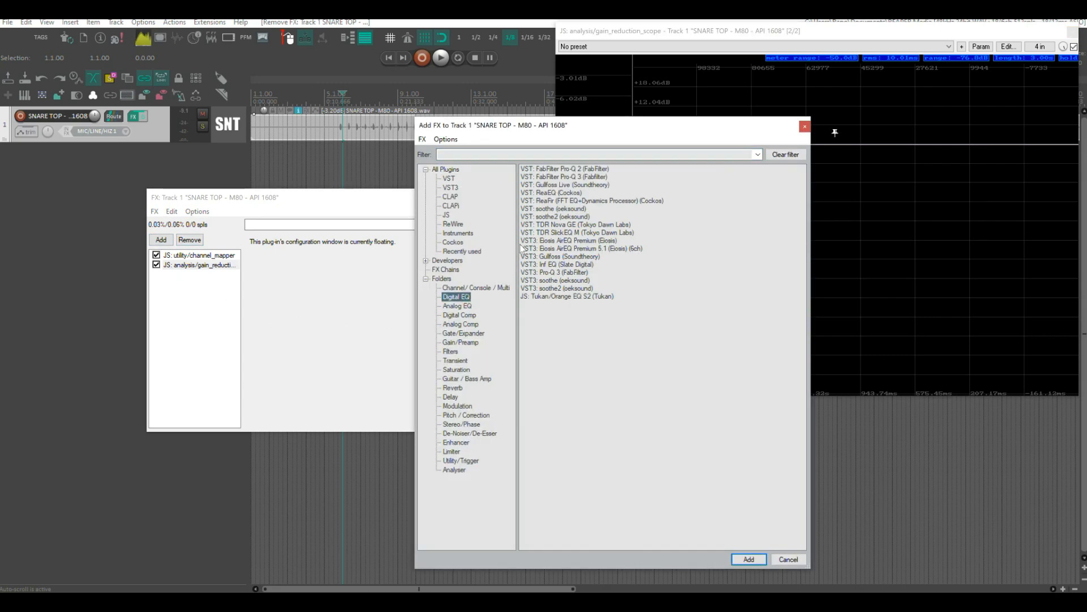
left_click_drag(560, 193, 190, 265)
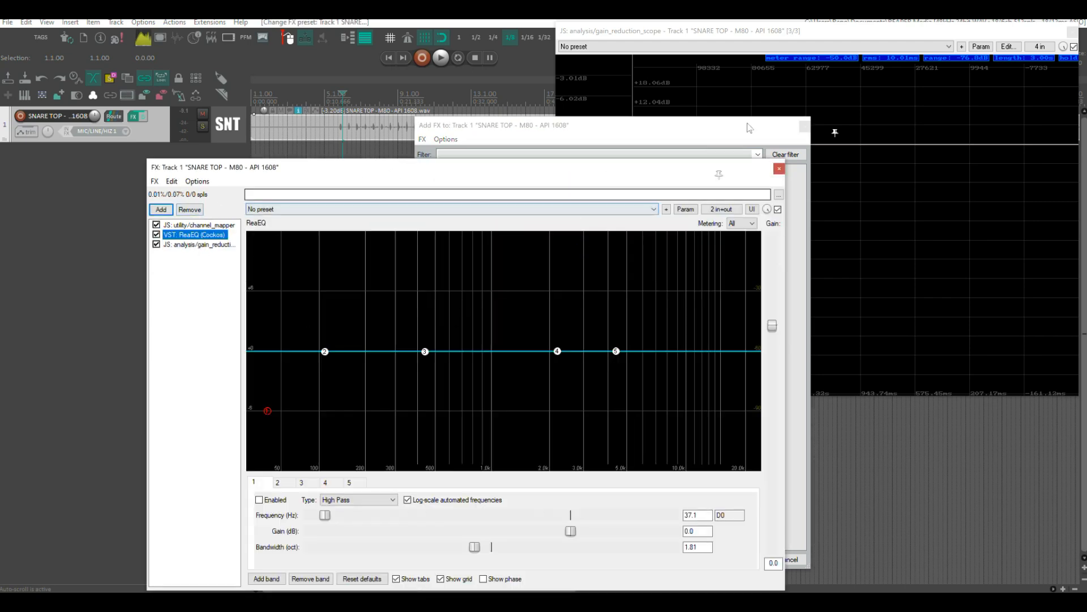
left_click(804, 125)
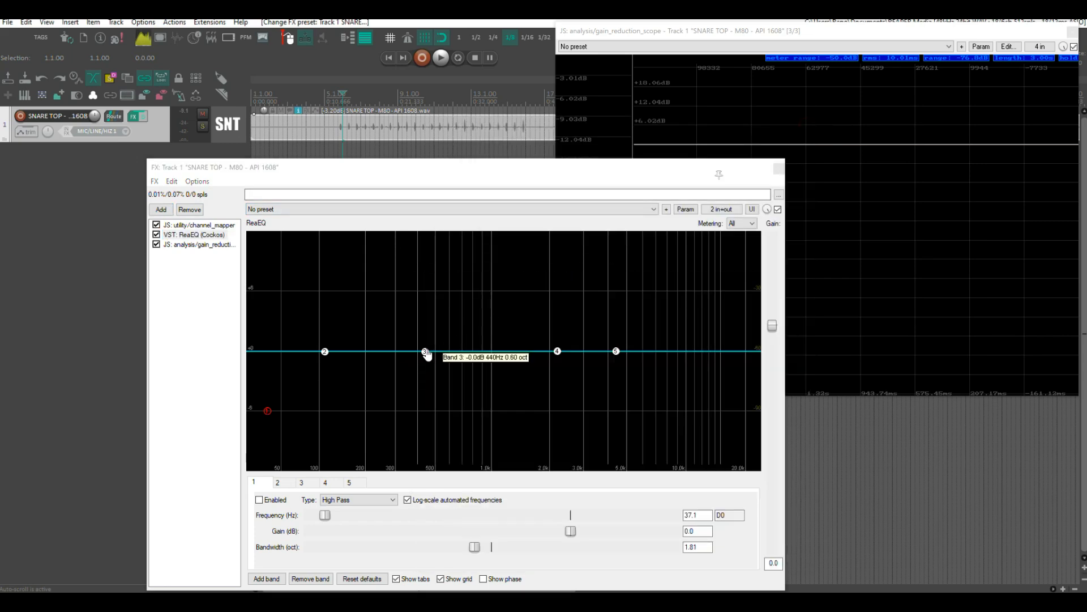
During snare playback, cut ReaEQ bands 3 and 4 and boost bands 2 and 5, with band 5 at 4.7 dB and 5821.9 Hz.
key("space")
left_click_drag(426, 352, 404, 409)
left_click_drag(558, 351, 469, 398)
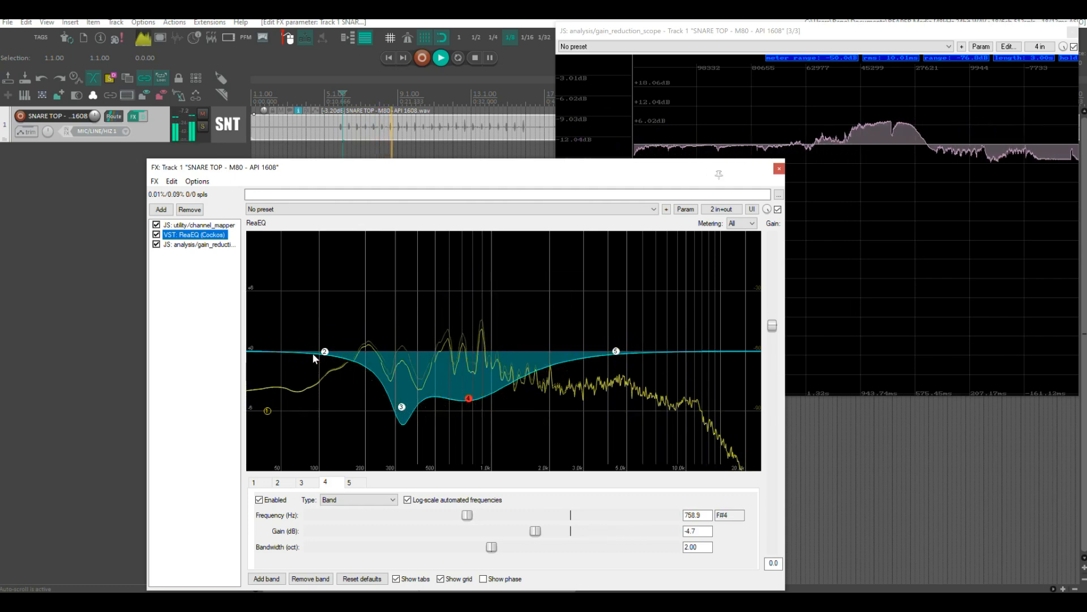
left_click_drag(326, 359, 370, 334)
left_click_drag(616, 352, 641, 305)
left_click_drag(678, 174, 563, 221)
key("space")
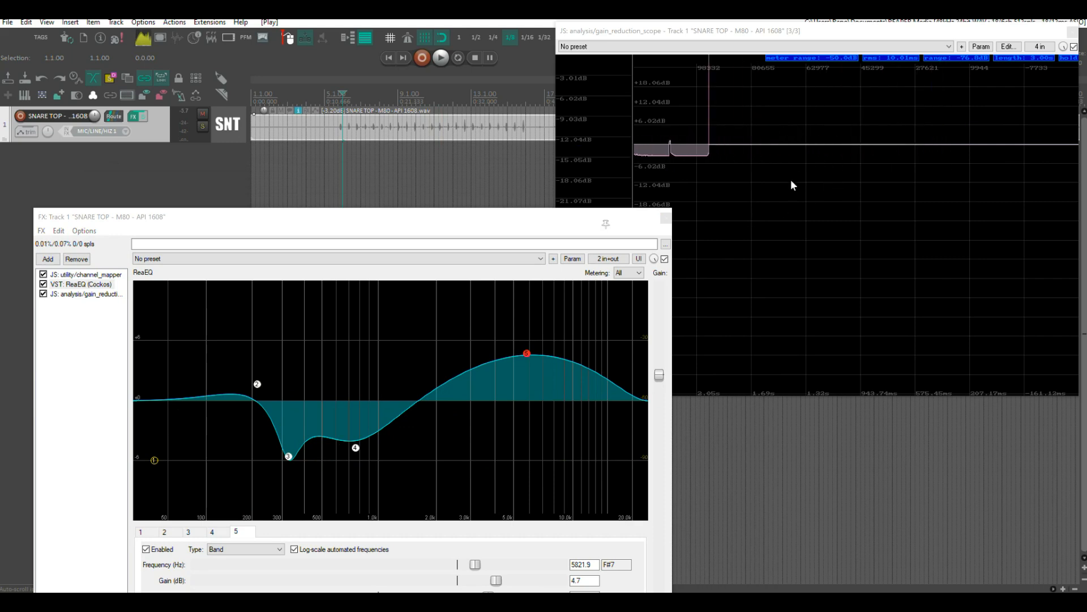
Play the snare with ReaEQ bypassed and re-enabled to compare the scope's level curves.
left_click(665, 259)
key("space")
key("space")
left_click(665, 259)
key("space")
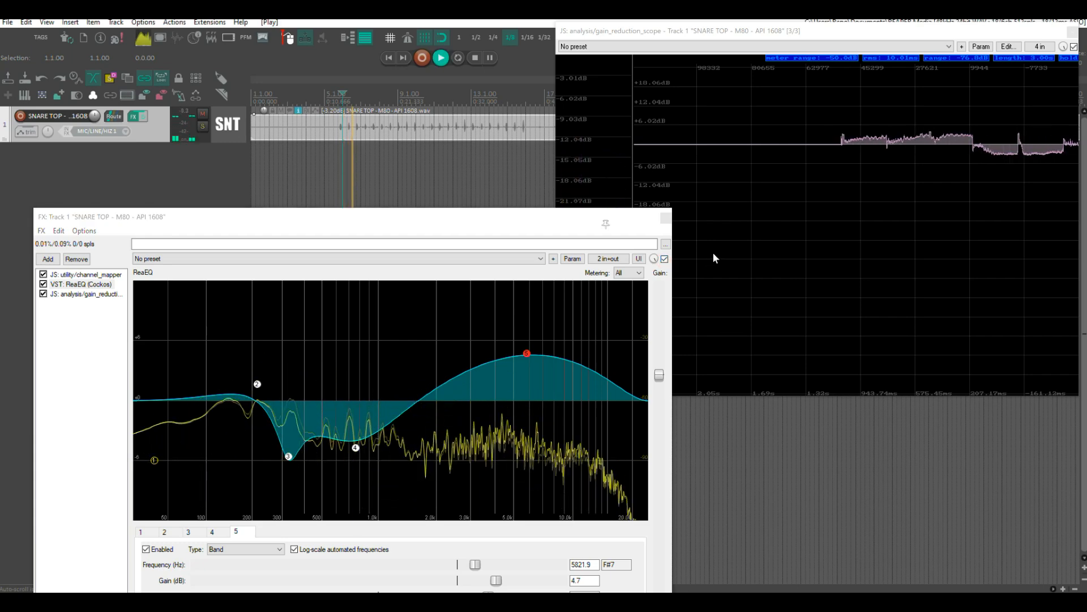
key("space")
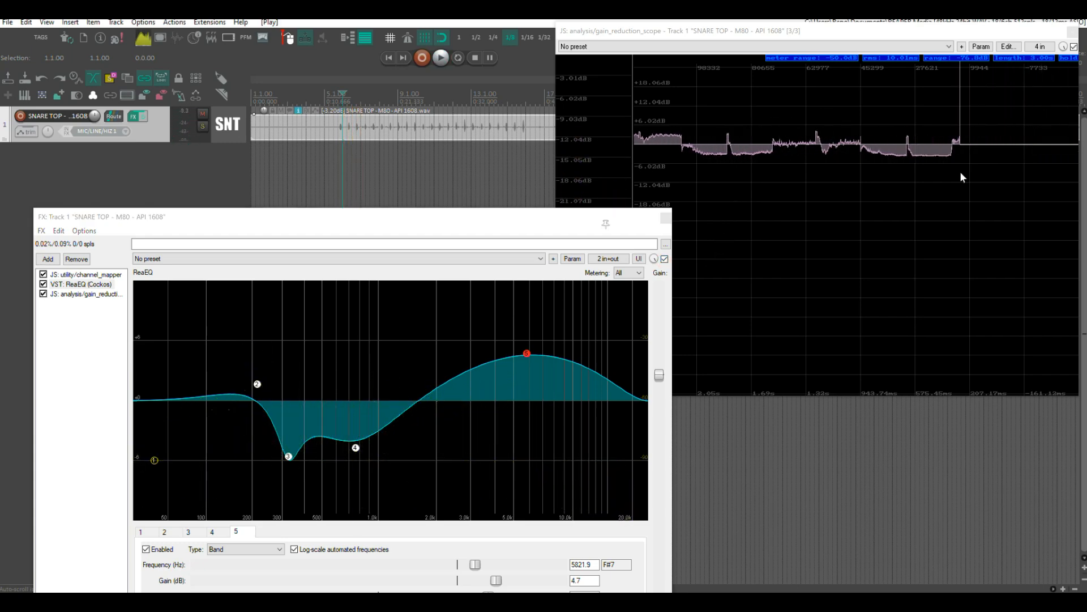
Narrow the scope's range to -12.0 dB and play the snare to view the EQ's level changes.
left_click_drag(982, 61, 970, 276)
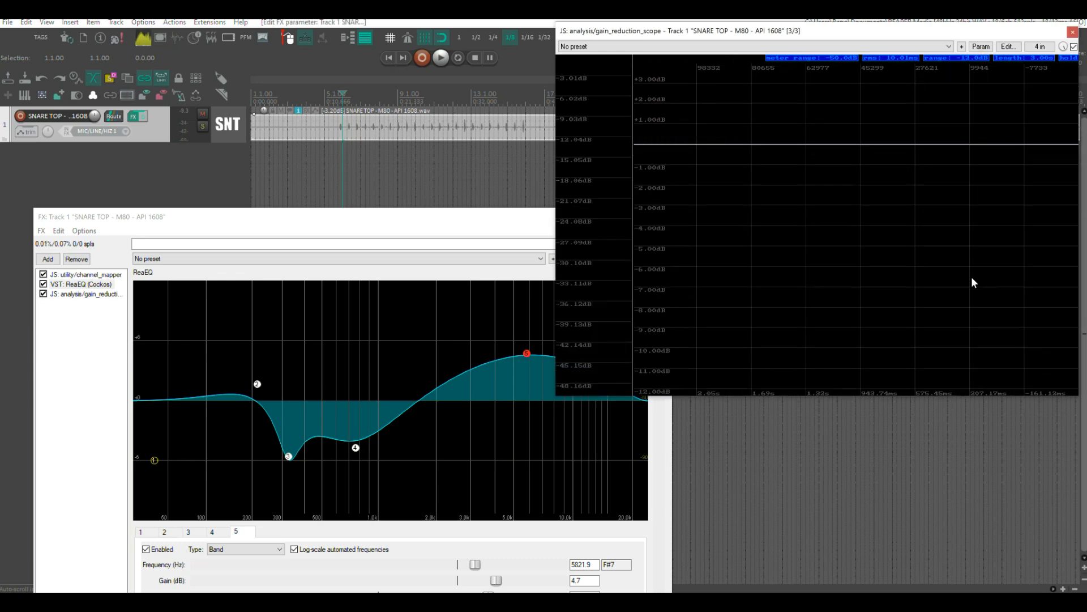
key("space")
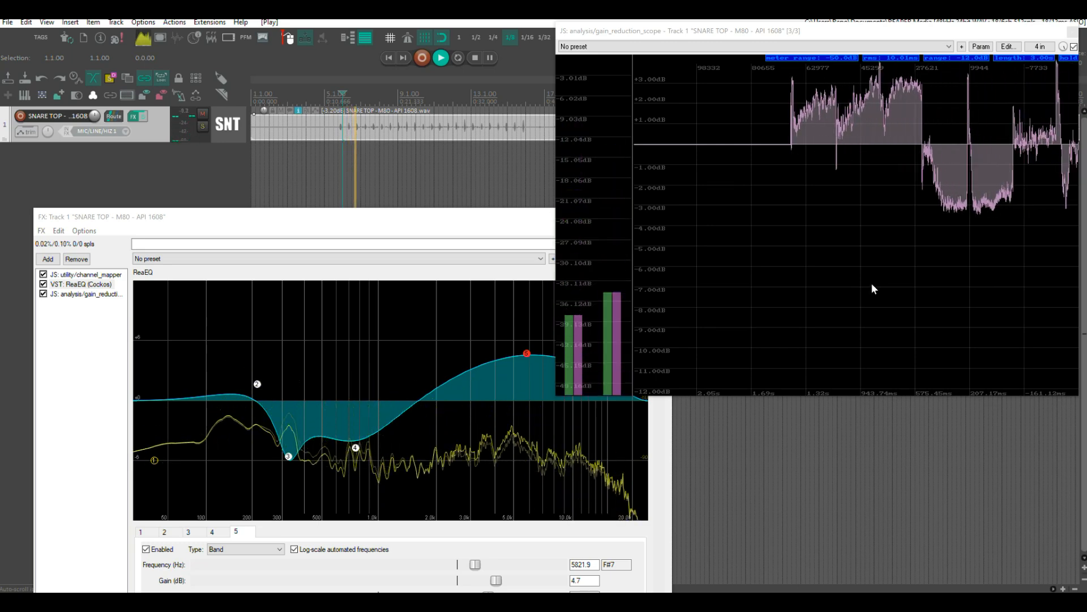
key("space")
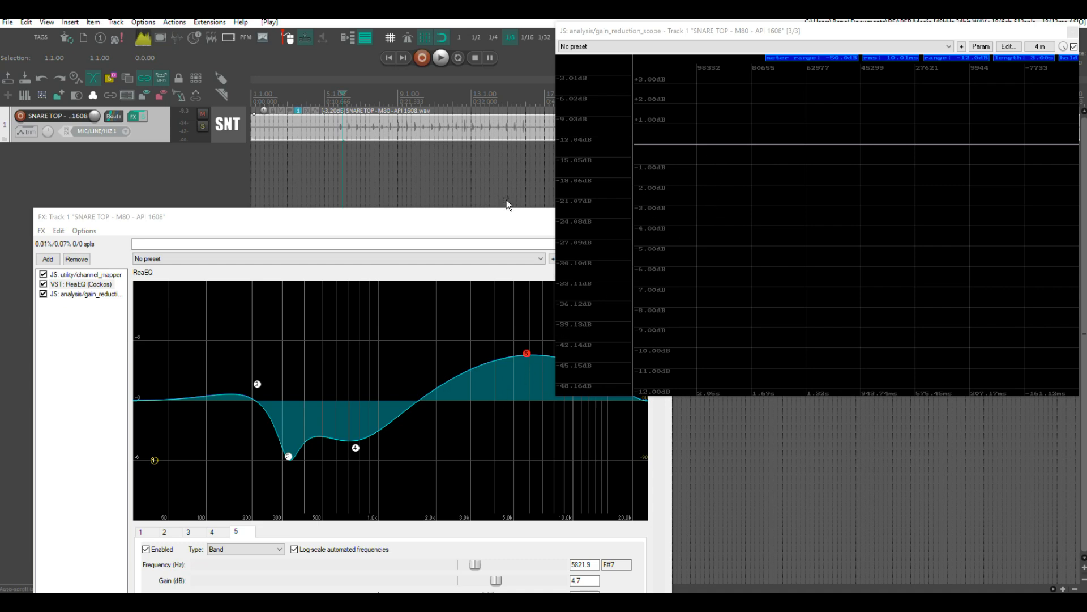
left_click_drag(495, 227, 422, 224)
key("space")
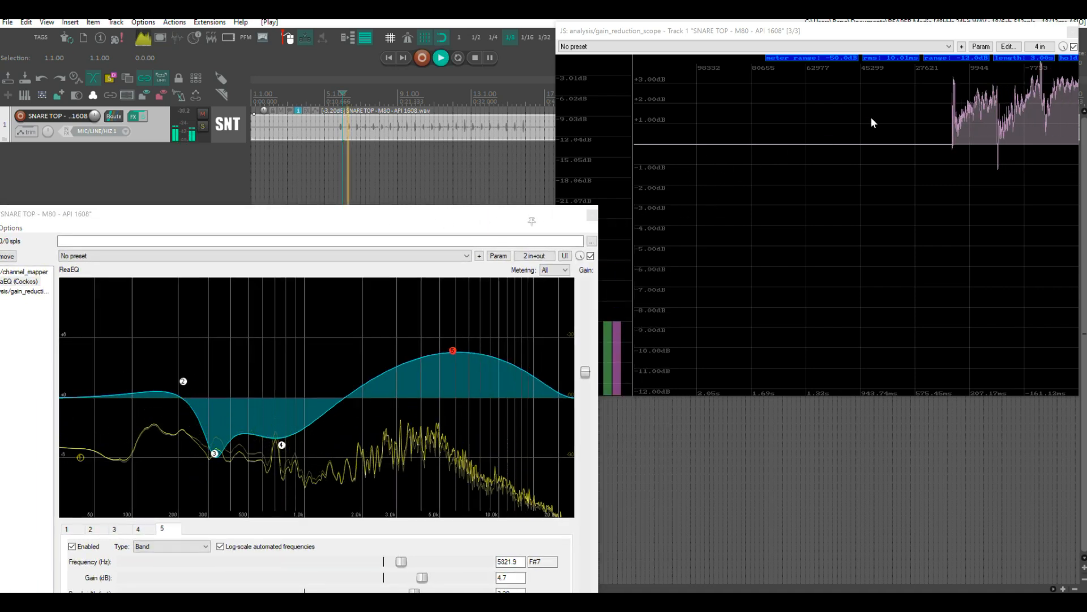
key("space")
Raise the scope's RMS time to 296.66 ms and play the snare to view the smoothed curve.
left_click(895, 56)
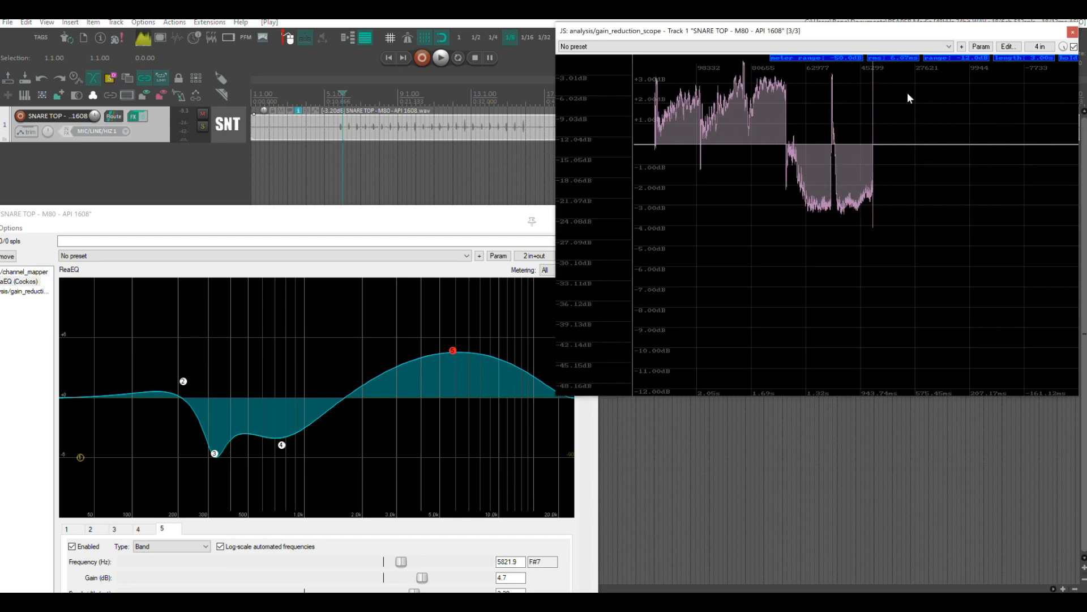
left_click_drag(910, 107, 914, 26)
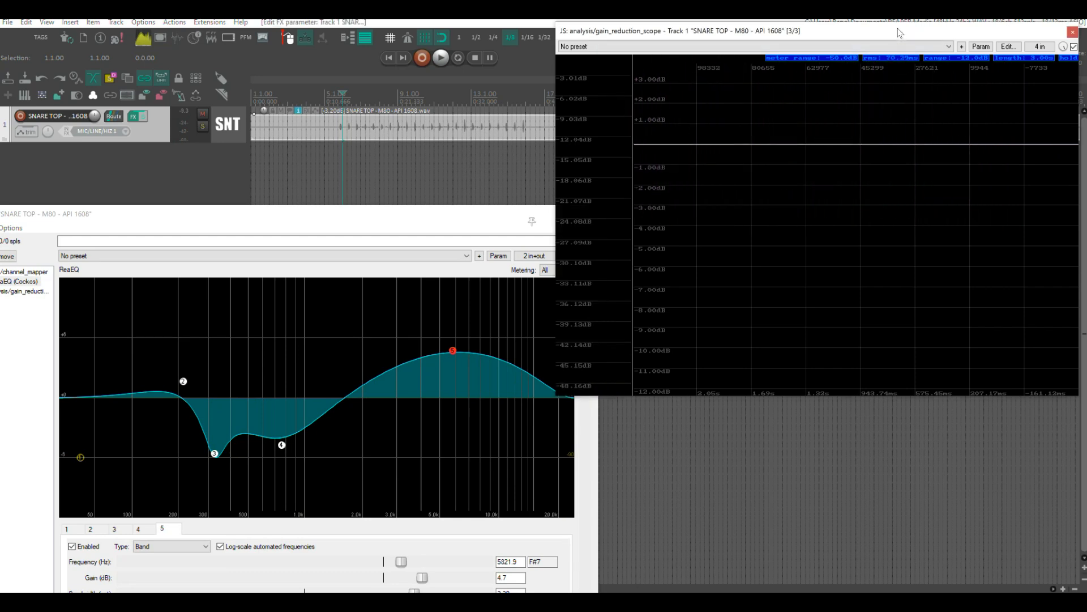
mouse_move(896, 57)
left_mouse_down()
mouse_move(909, 22)
mouse_move(898, 47)
left_mouse_up()
key("space")
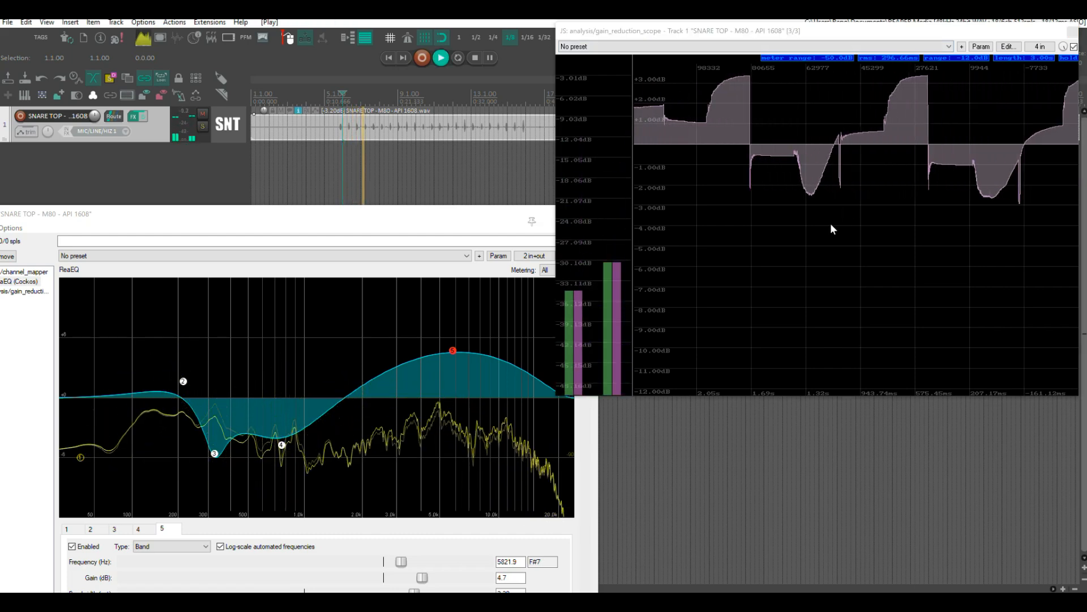
key("space")
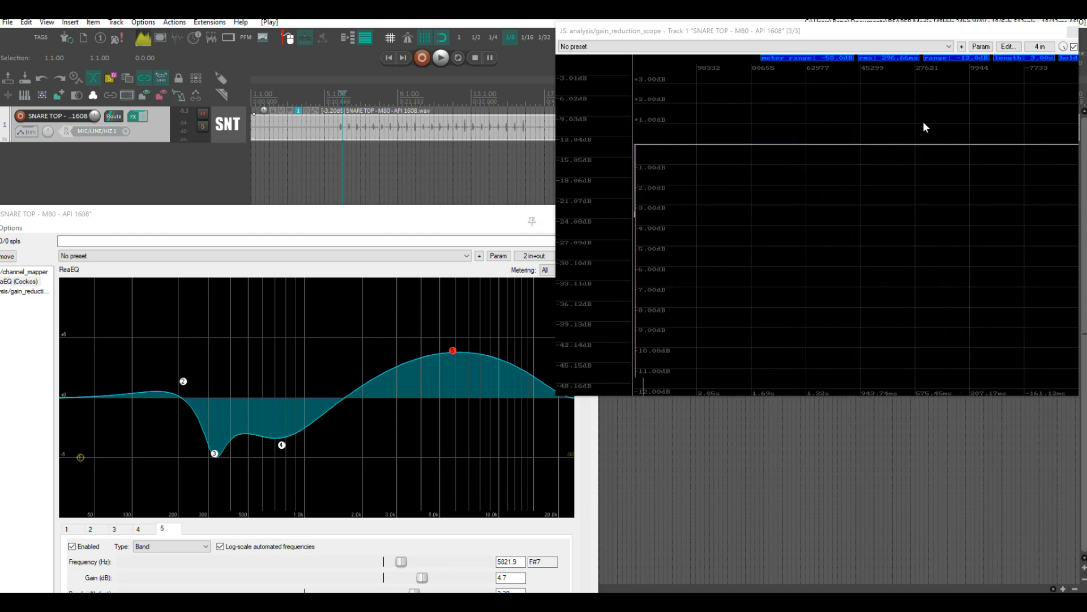
Lower ReaEQ's output gain to -1.2 dB and play the snare to check the level difference.
left_click_drag(469, 222, 427, 206)
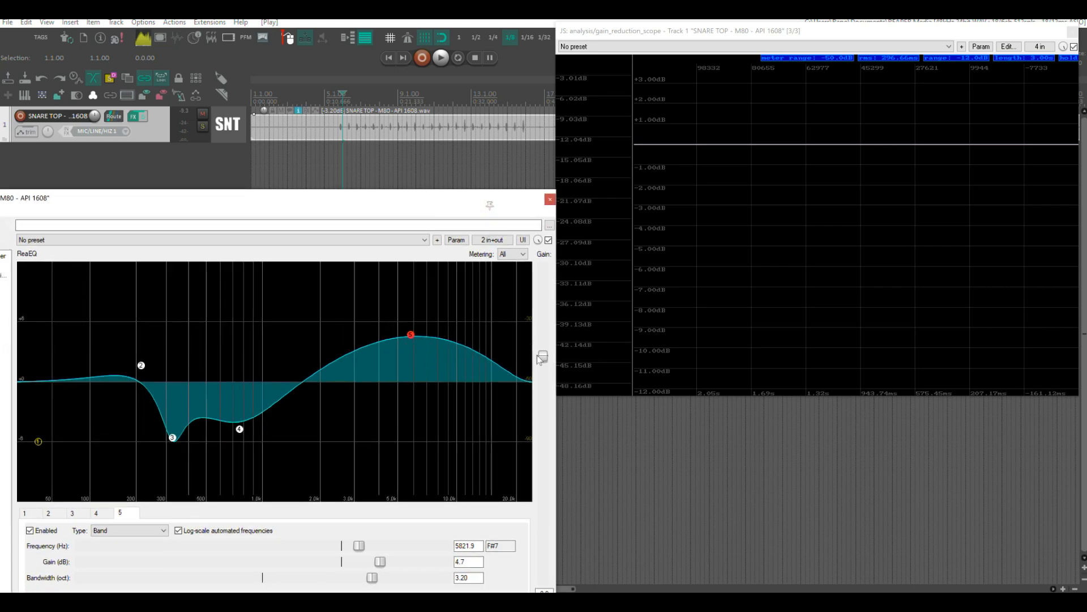
left_click_drag(544, 361, 545, 368)
key("space")
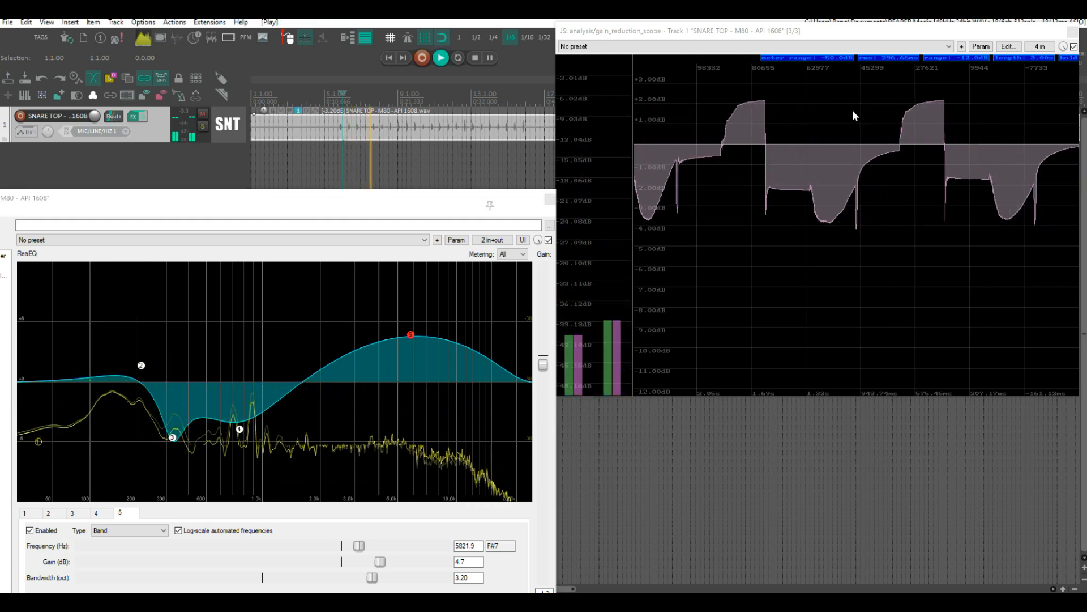
key("space")
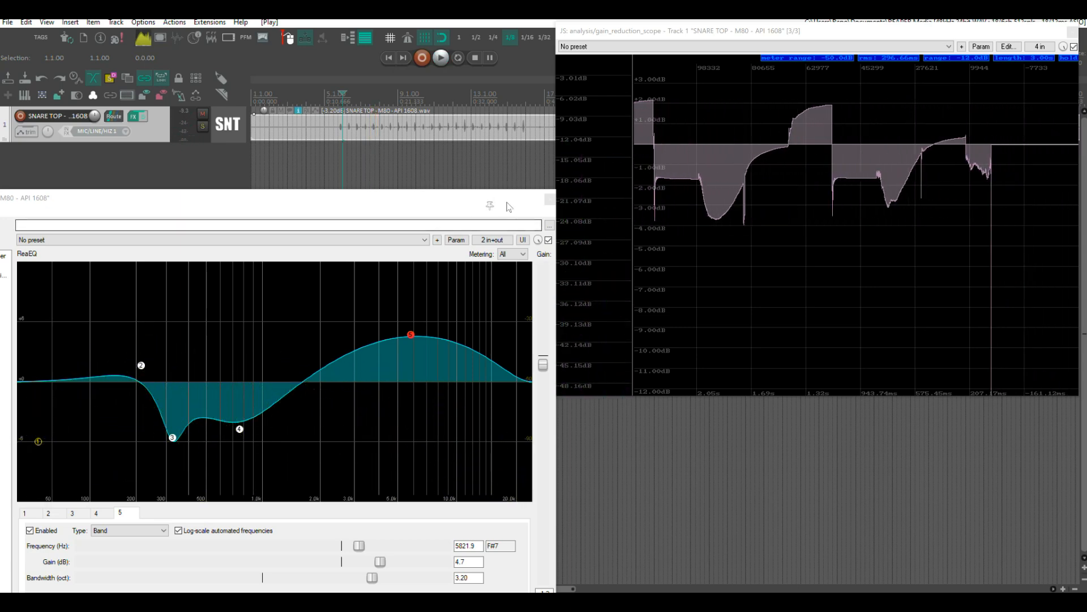
Bypass and re-enable ReaEQ during snare playback to compare levels at the -1.2 dB output gain.
left_click_drag(510, 198, 456, 192)
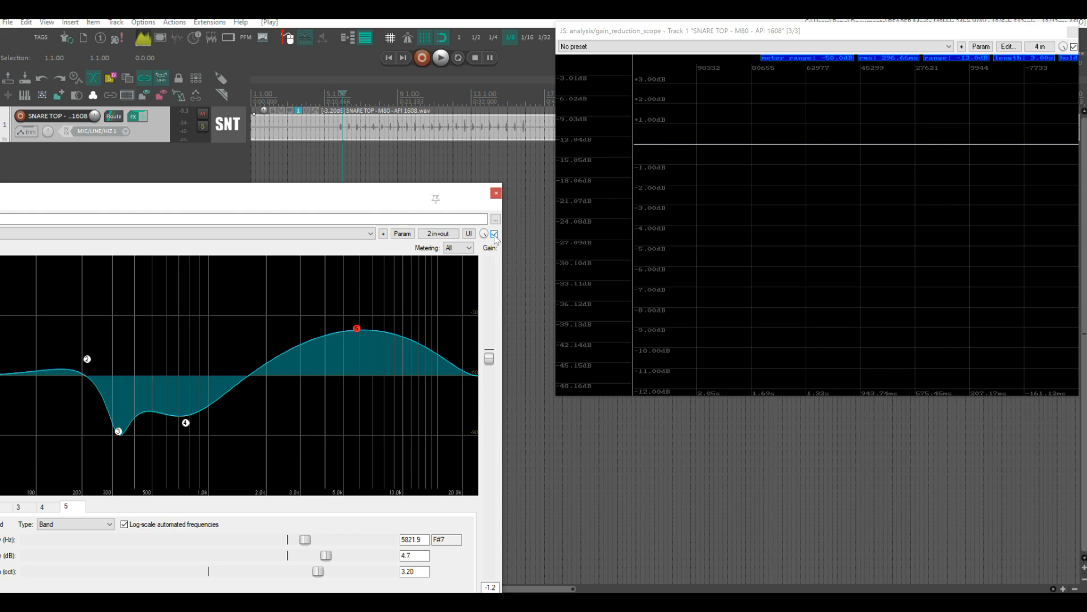
key("space")
left_click(494, 234)
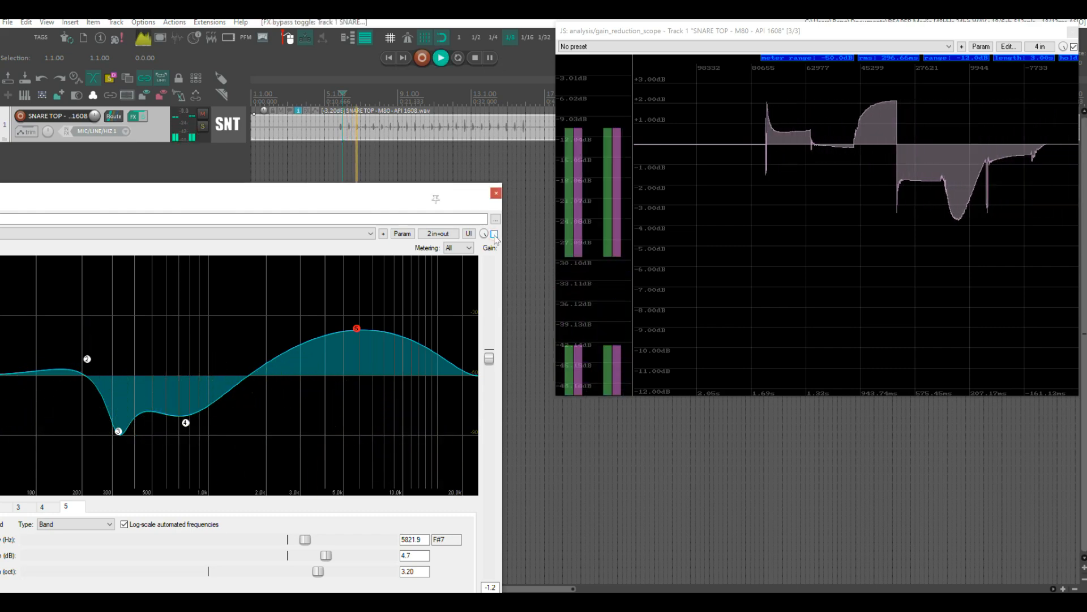
left_click(494, 234)
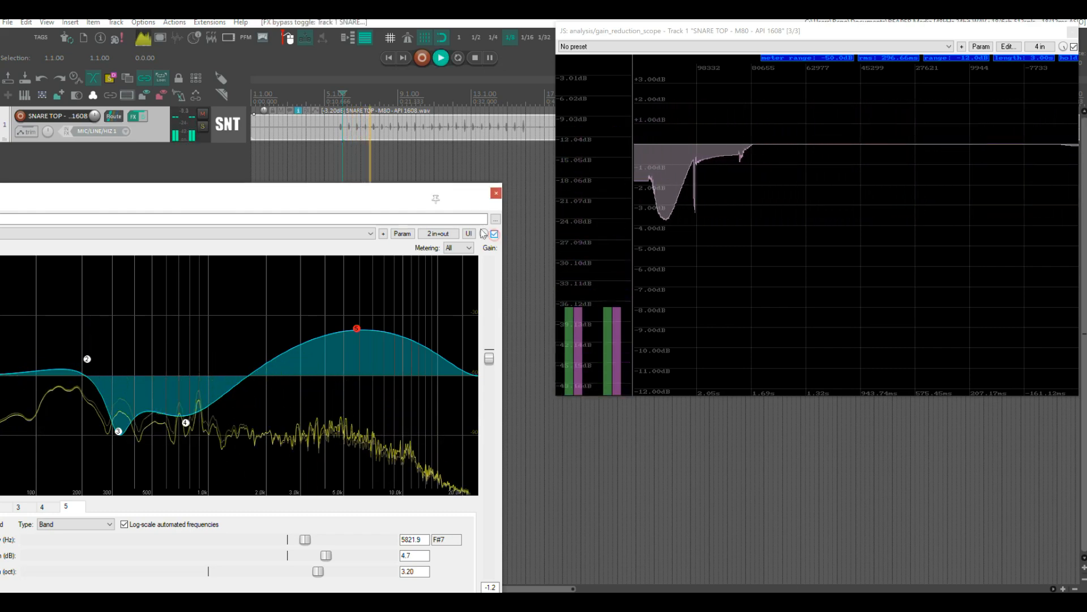
key("space")
Disable ReaEQ bands 3 and 4, and boost band 2 to 7.2 dB at 224.8 Hz and band 5 to 6.4 dB at 6059.3 Hz.
left_click_drag(388, 195, 581, 151)
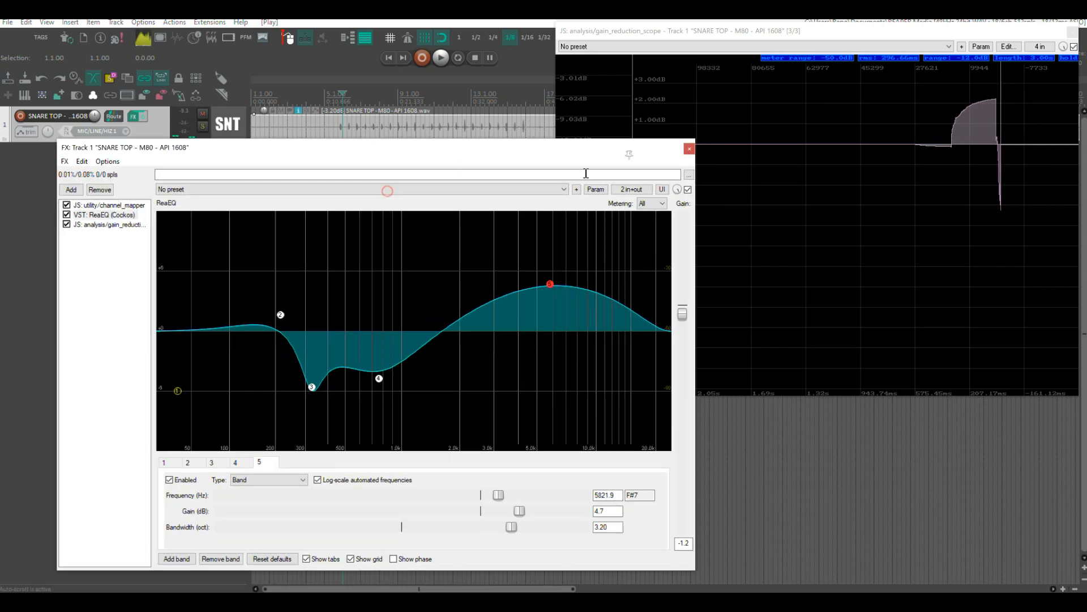
double_click(379, 379)
double_click(312, 387)
left_click_drag(281, 320, 284, 265)
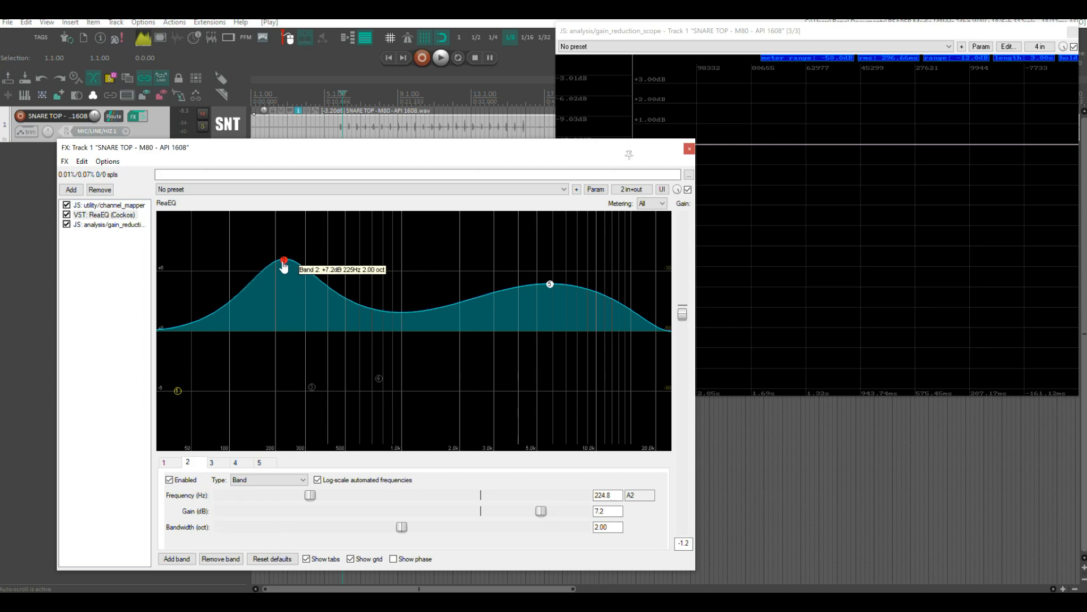
left_click_drag(549, 284, 554, 268)
Widen the scope's range to -25.6 dB and lower ReaEQ's output gain to -4.5 dB, playing the snare to check the level.
key("space")
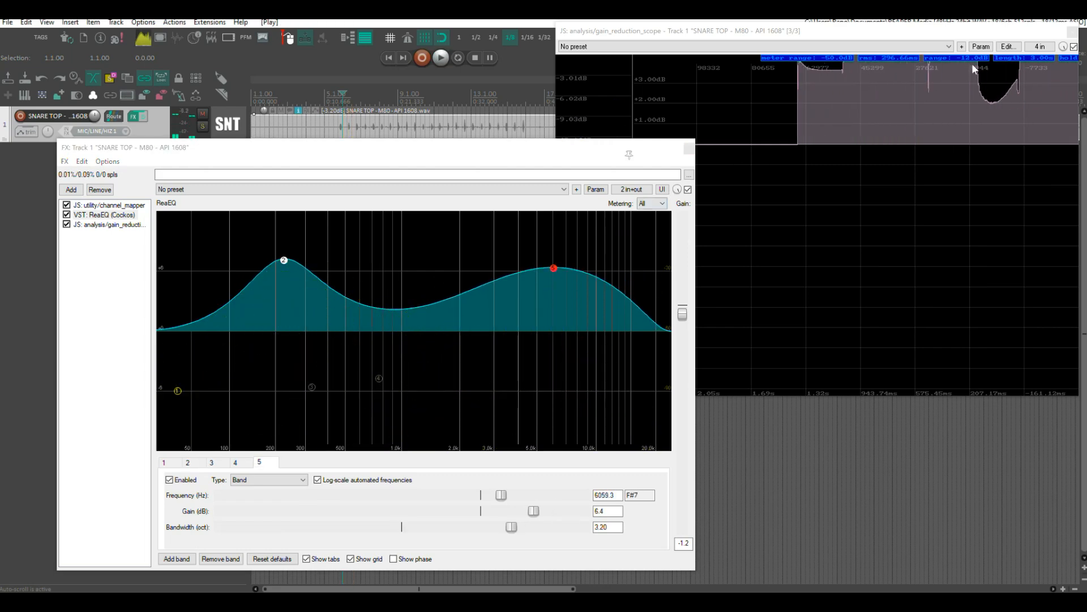
left_click(970, 56)
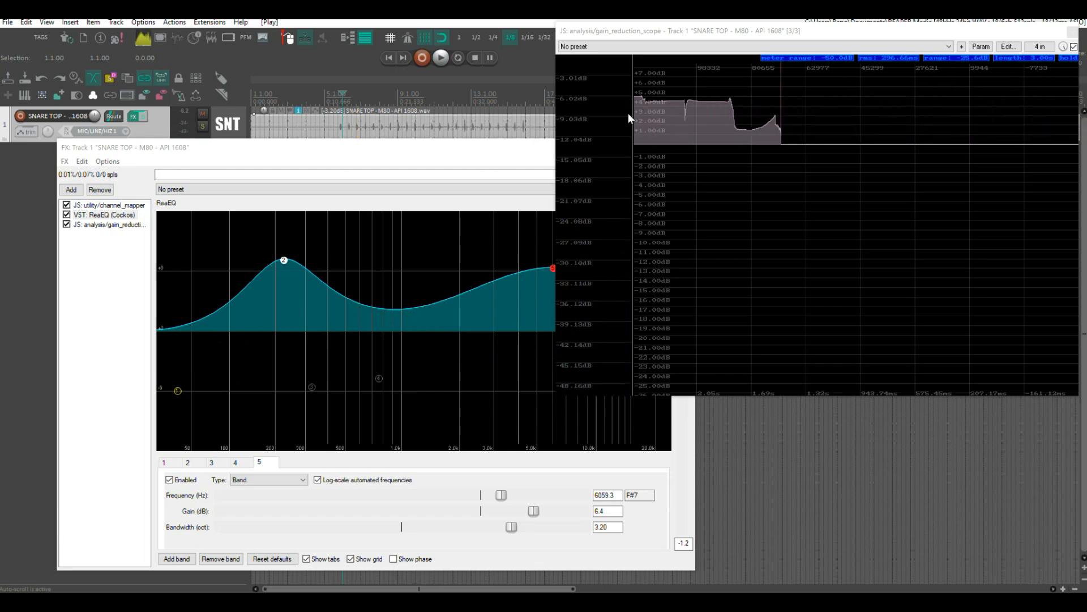
left_click_drag(474, 147, 335, 146)
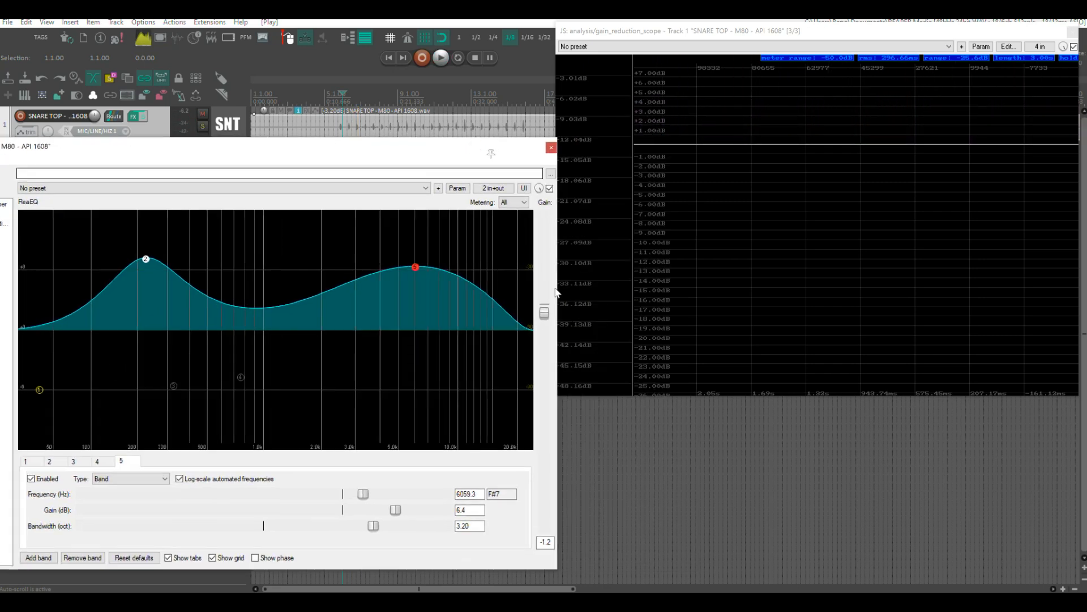
left_click_drag(551, 315, 550, 336)
key("space")
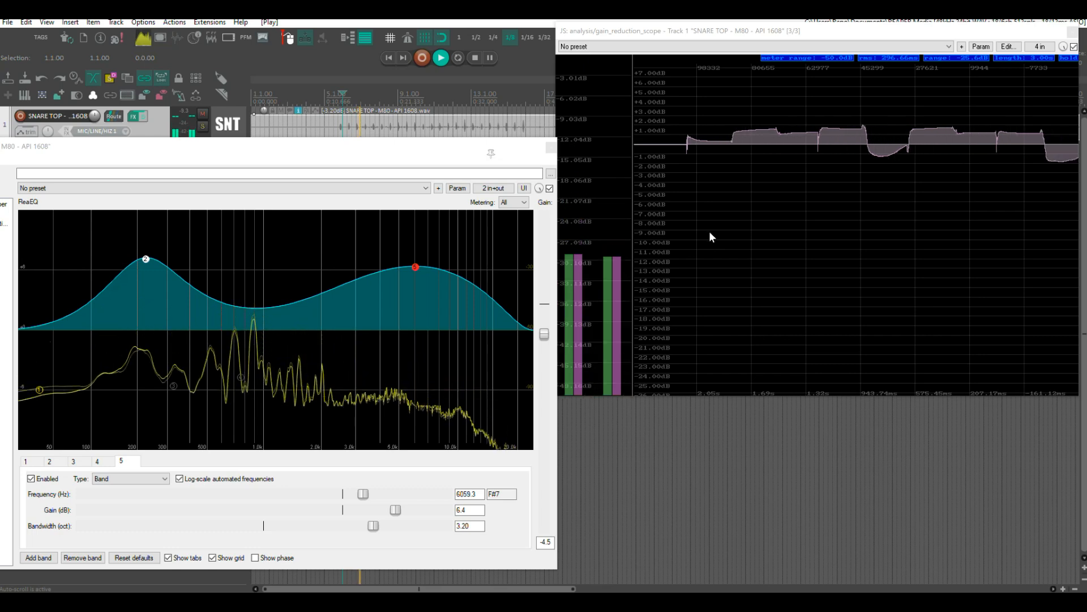
Toggle ReaEQ's bypass during snare playback to compare the level-matched boosts with the dry signal, leaving it enabled.
left_click(550, 188)
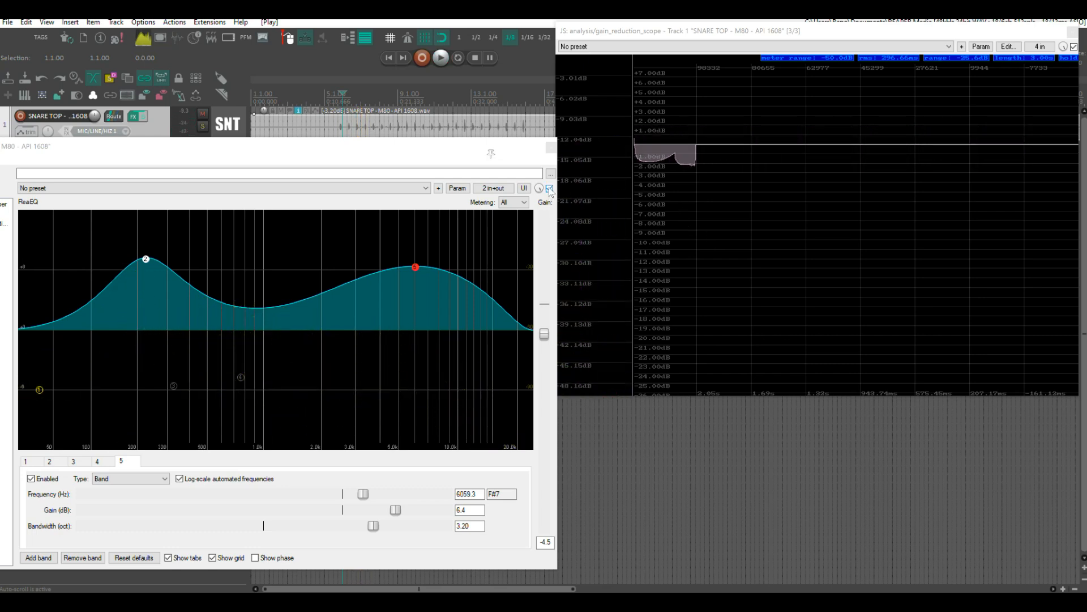
left_click_drag(461, 149, 571, 159)
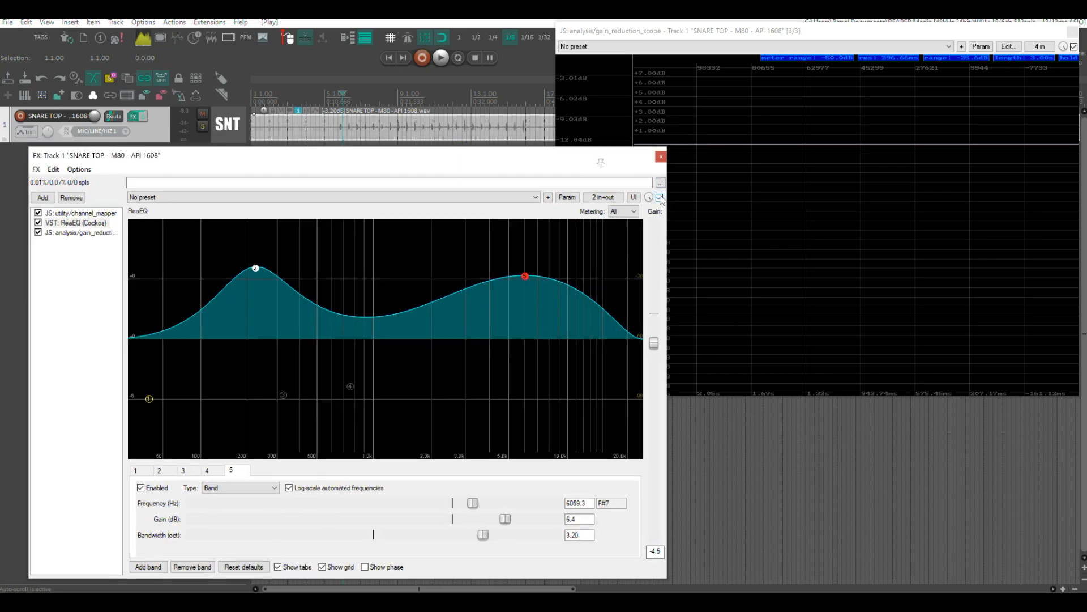
left_click(660, 198)
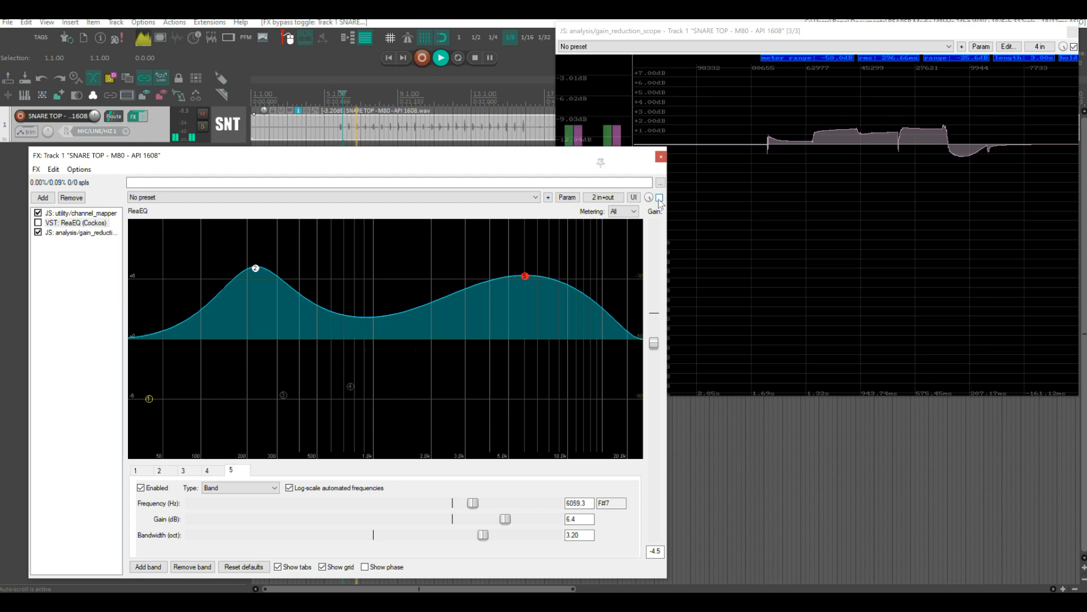
left_click(660, 197)
key("space")
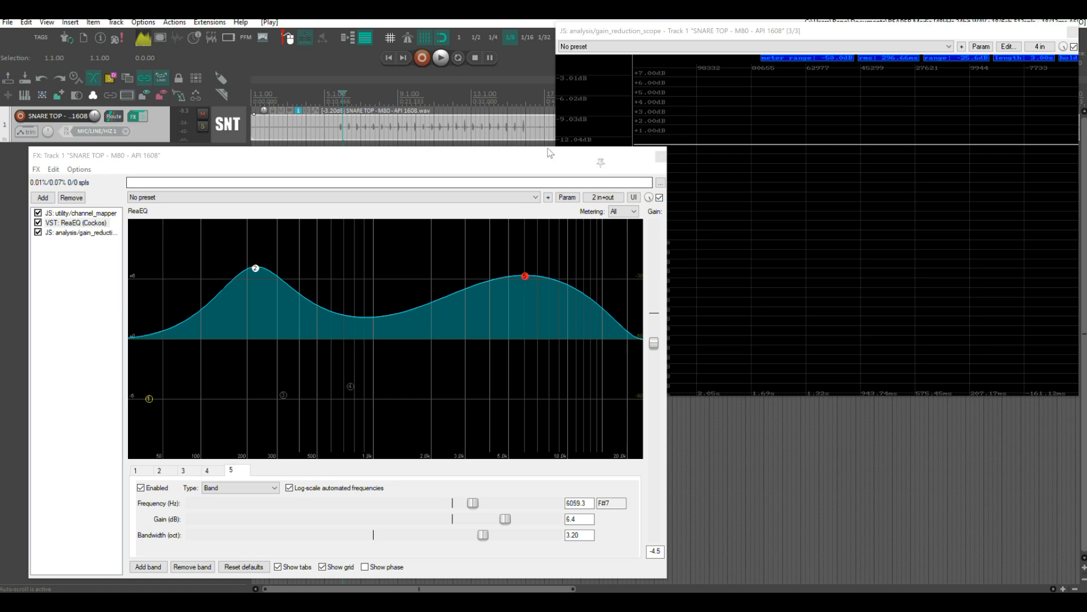
Close the floating scope window and reposition the snare's FX chain window over the arrangement.
left_click(1070, 32)
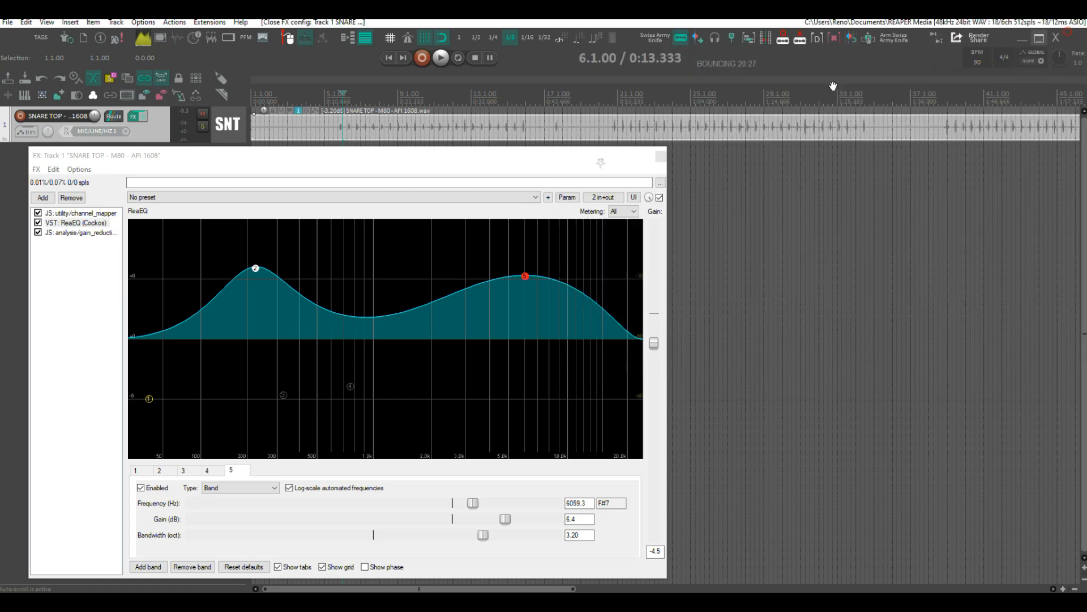
left_click_drag(440, 157, 667, 149)
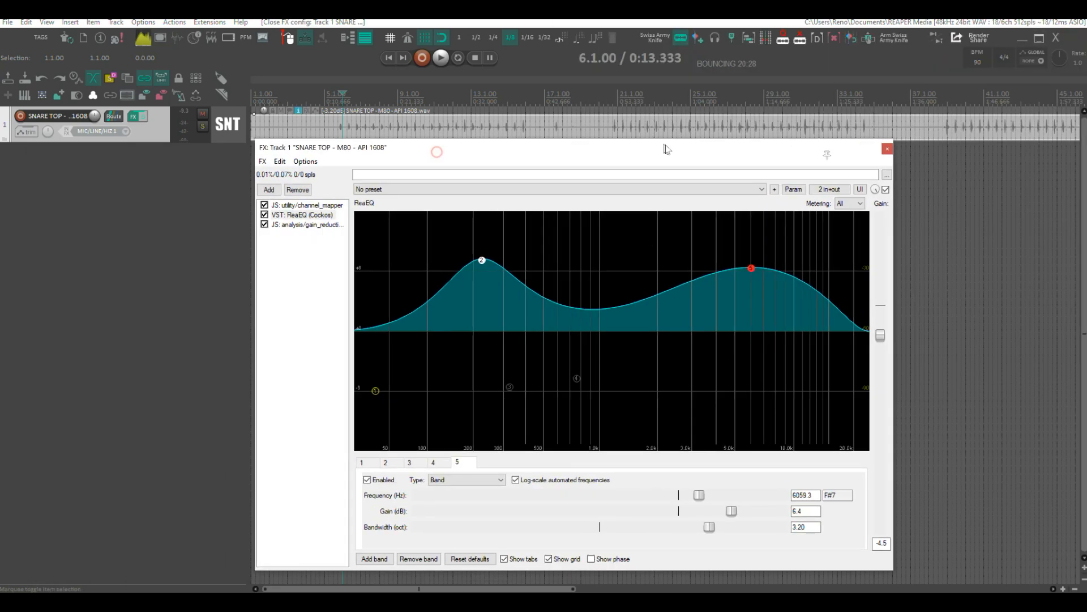
Set the channel mapper and gain reduction scope offline together, and bring both back online.
left_click(297, 225)
left_click(297, 207, "ctrl")
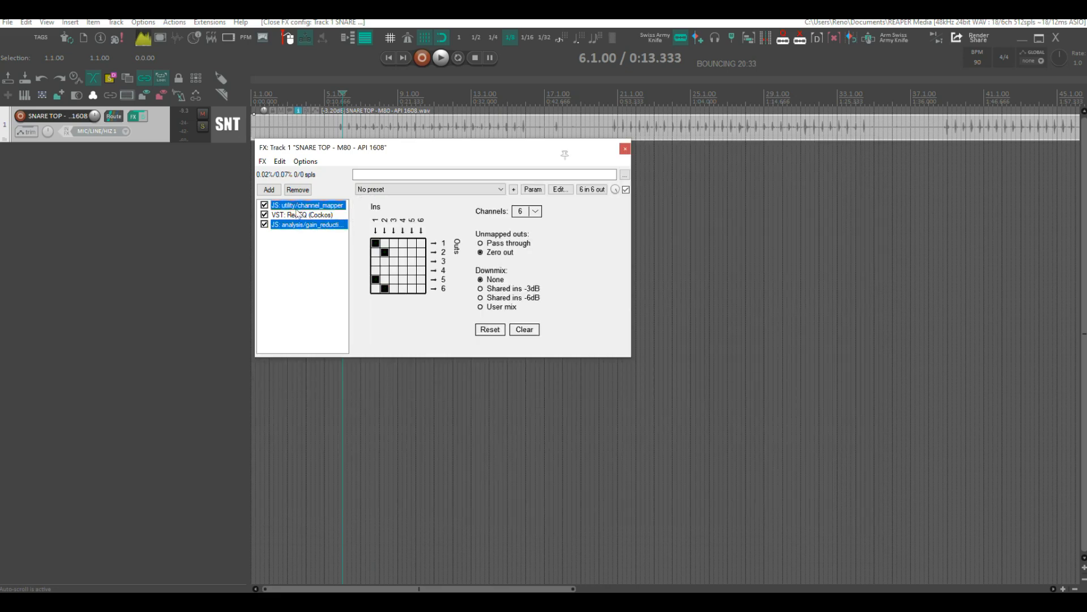
key("ctrl+alt+b")
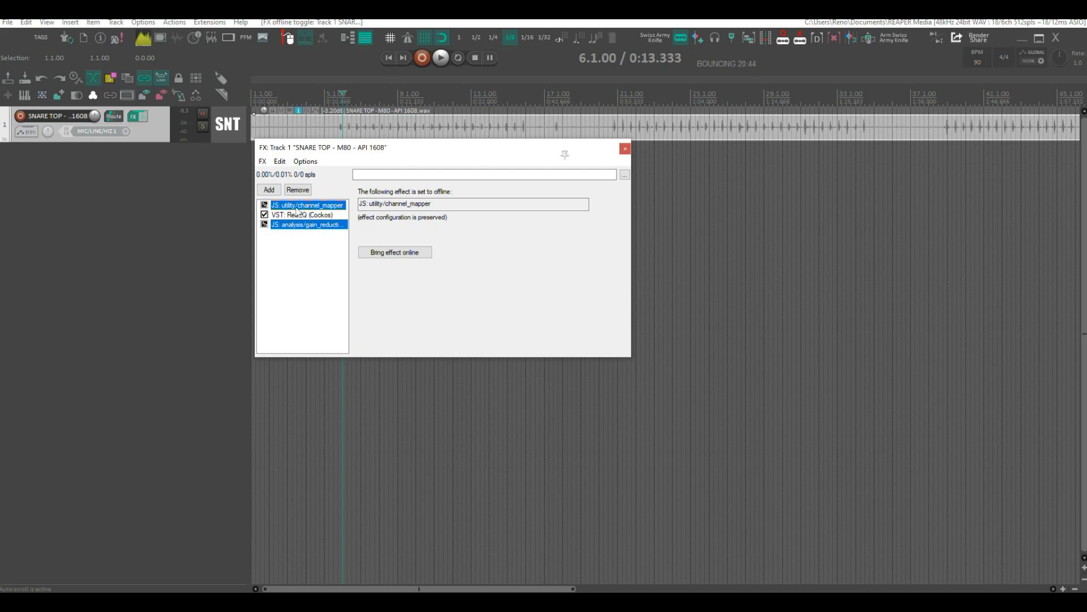
left_click(296, 208, "ctrl+shift")
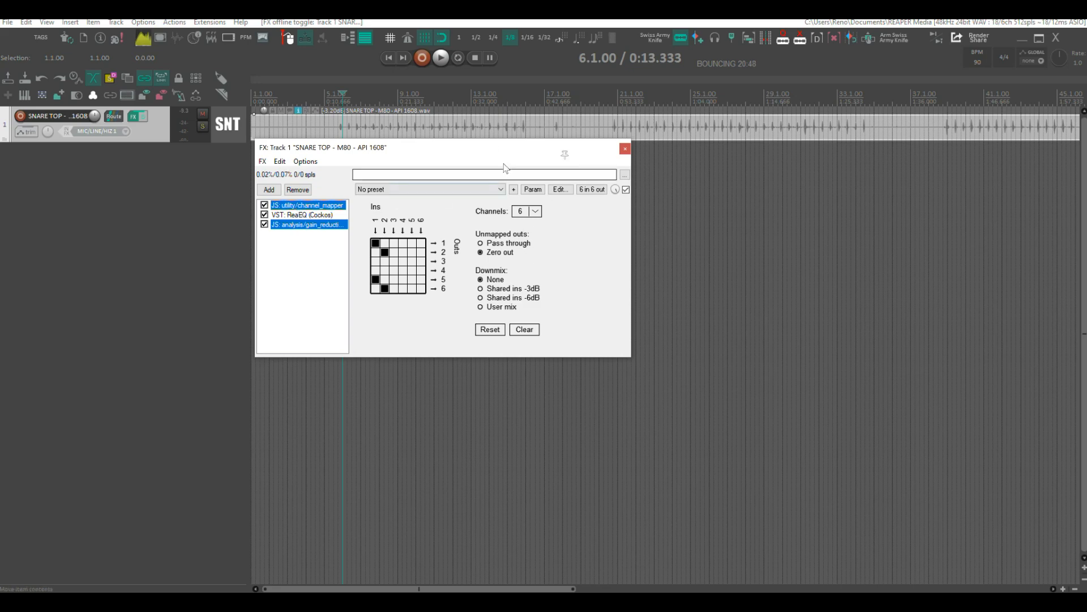
Remove ReaEQ from the snare's FX chain, keeping the channel mapper and gain reduction scope, and review both remaining effects.
left_click_drag(488, 148, 627, 142)
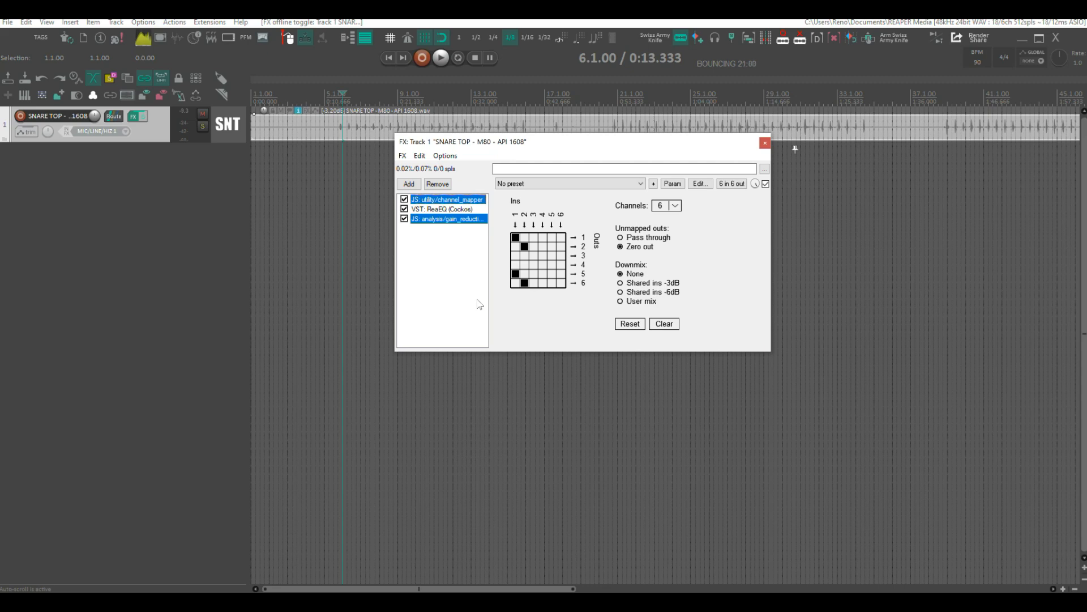
left_click(438, 209)
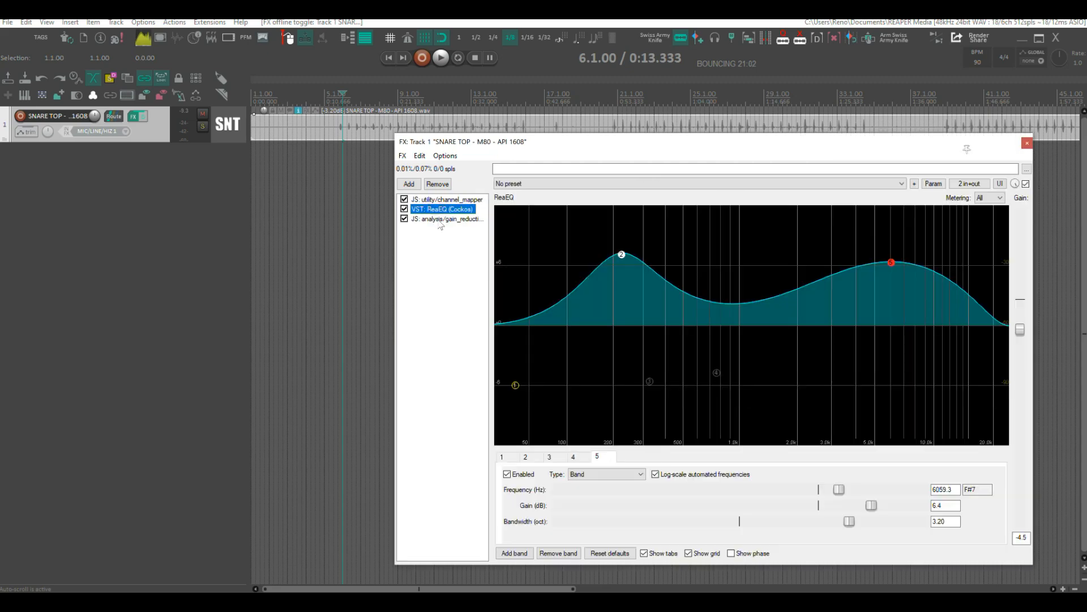
left_click(442, 184)
left_click(445, 200)
left_click(446, 209)
left_click(445, 200)
left_click(446, 209)
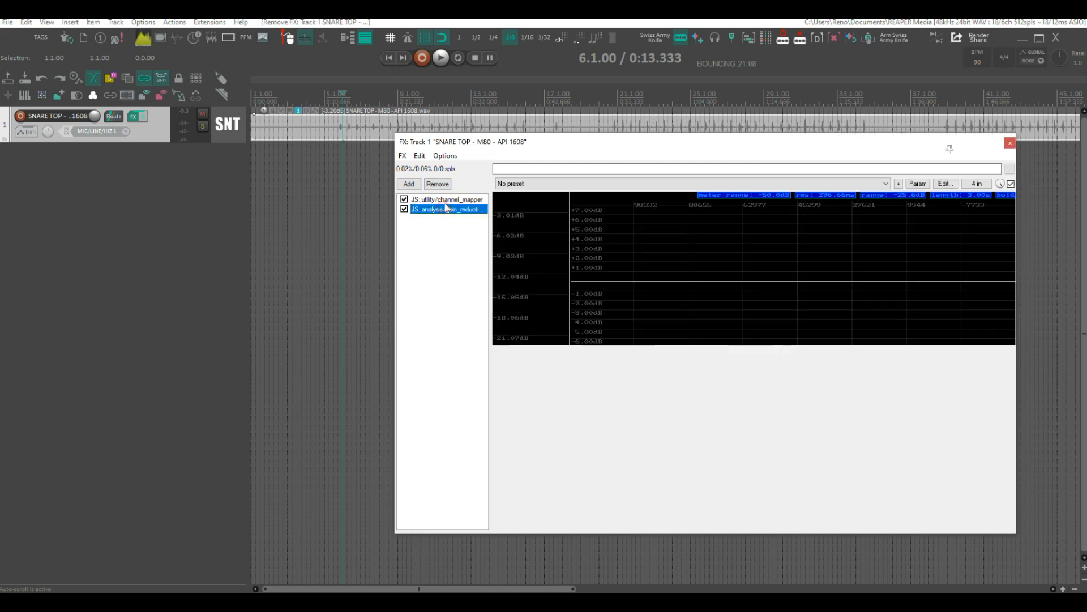
left_click(464, 202)
left_click(459, 209)
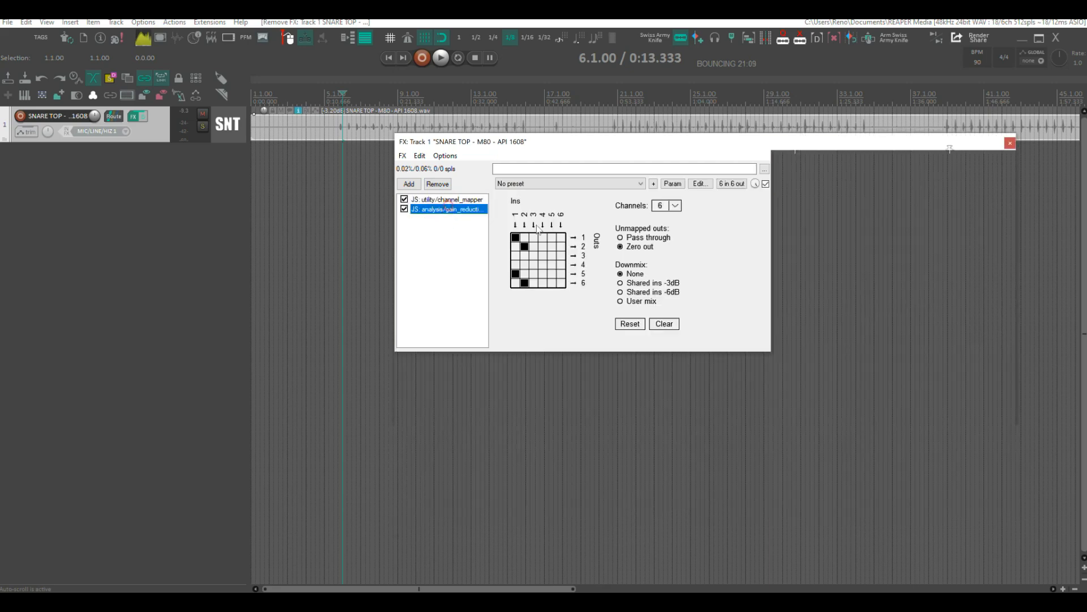
Set the gain reduction scope to 9.91 ms RMS, meter off, 1.82 s length and -16.6 dB range.
left_click_drag(833, 199, 822, 391)
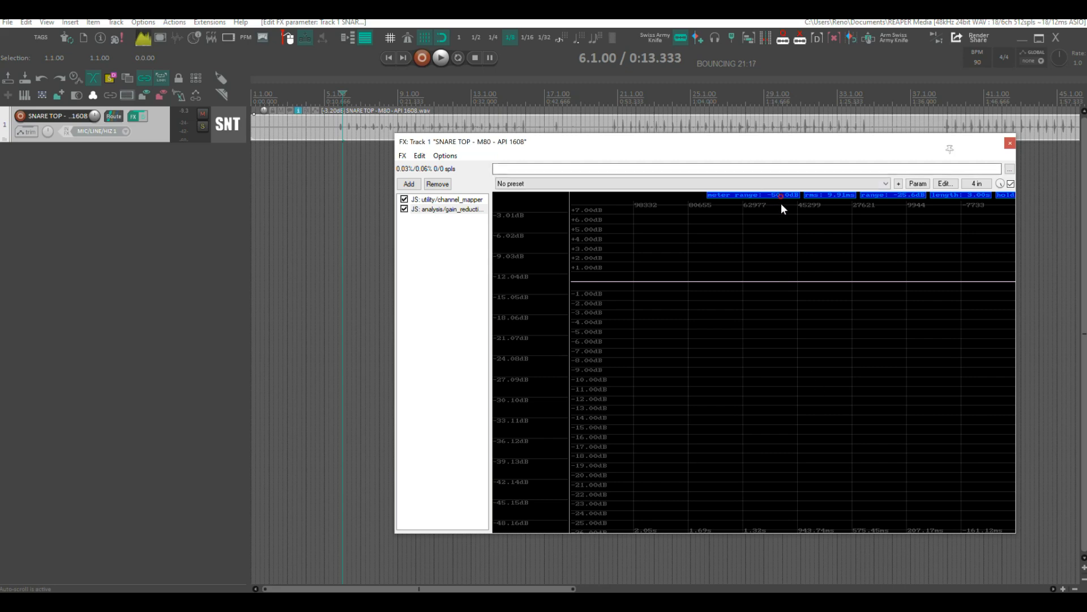
left_click_drag(780, 196, 775, 566)
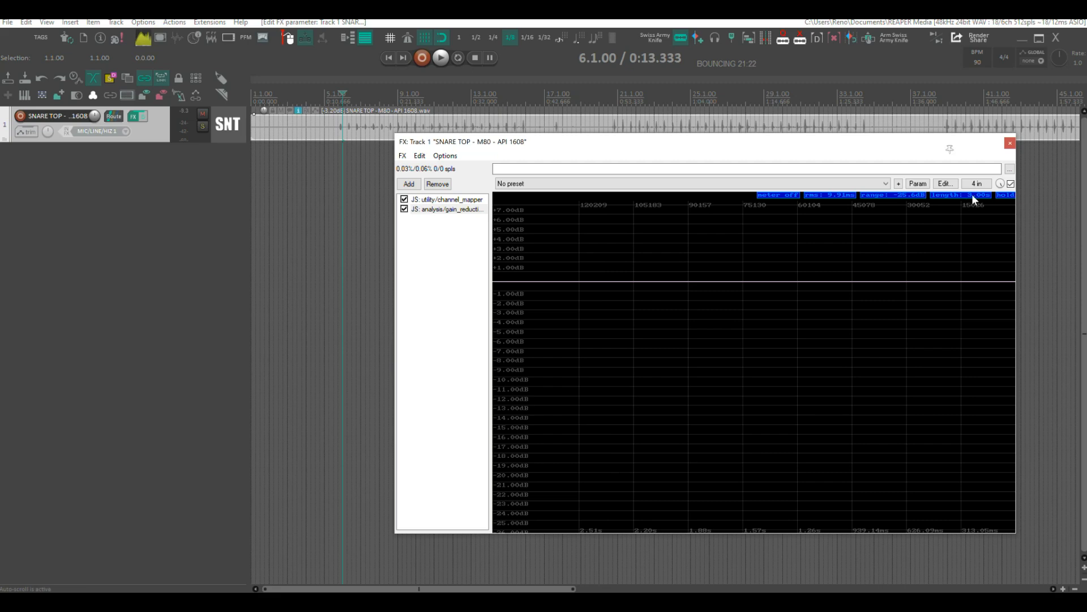
mouse_move(973, 193)
left_mouse_down()
mouse_move(986, 178)
mouse_move(989, 196)
mouse_move(983, 186)
left_mouse_up()
left_click_drag(912, 192, 905, 223)
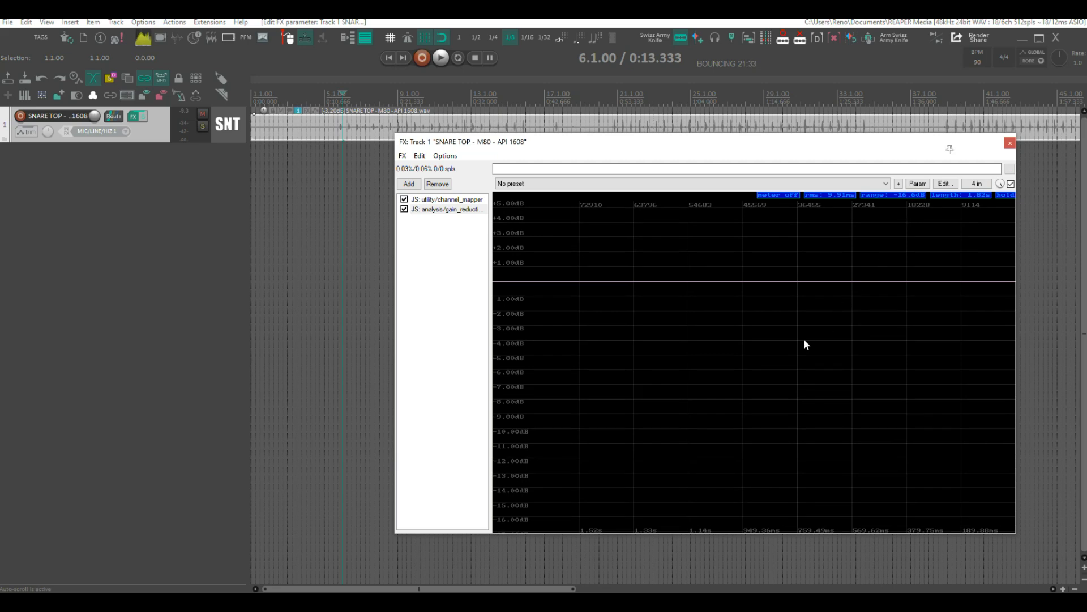
Rename the channel mapper instance as Dérivateur.
left_click(436, 200)
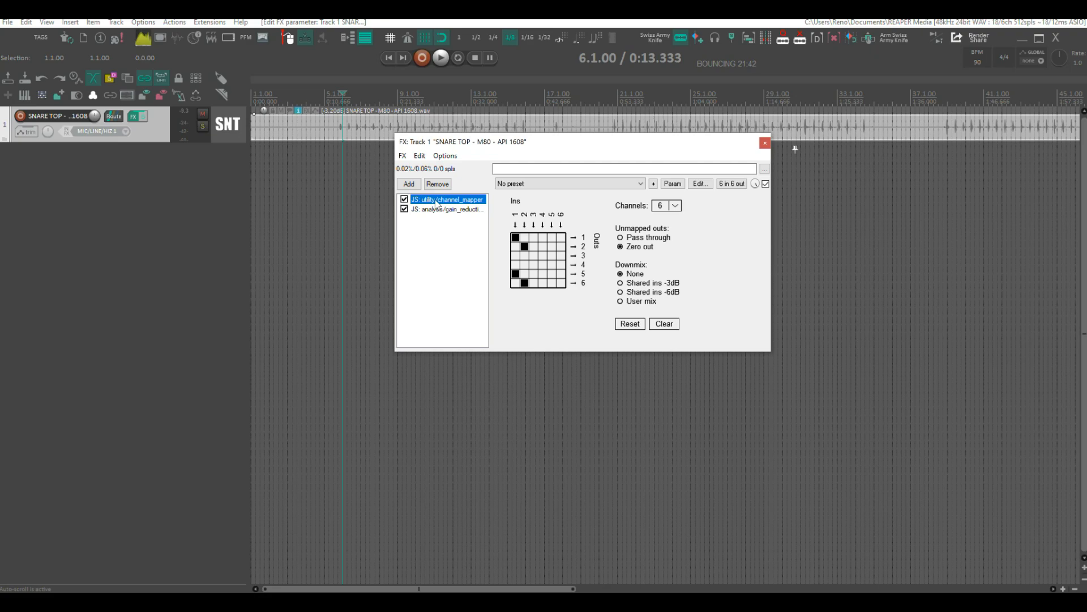
right_click(437, 202)
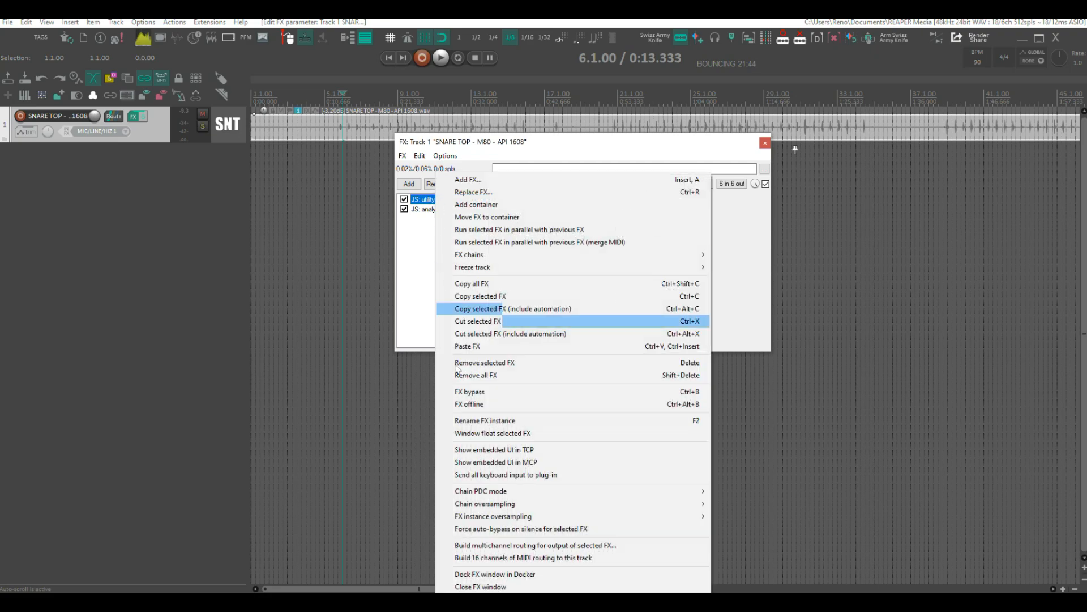
left_click(485, 422)
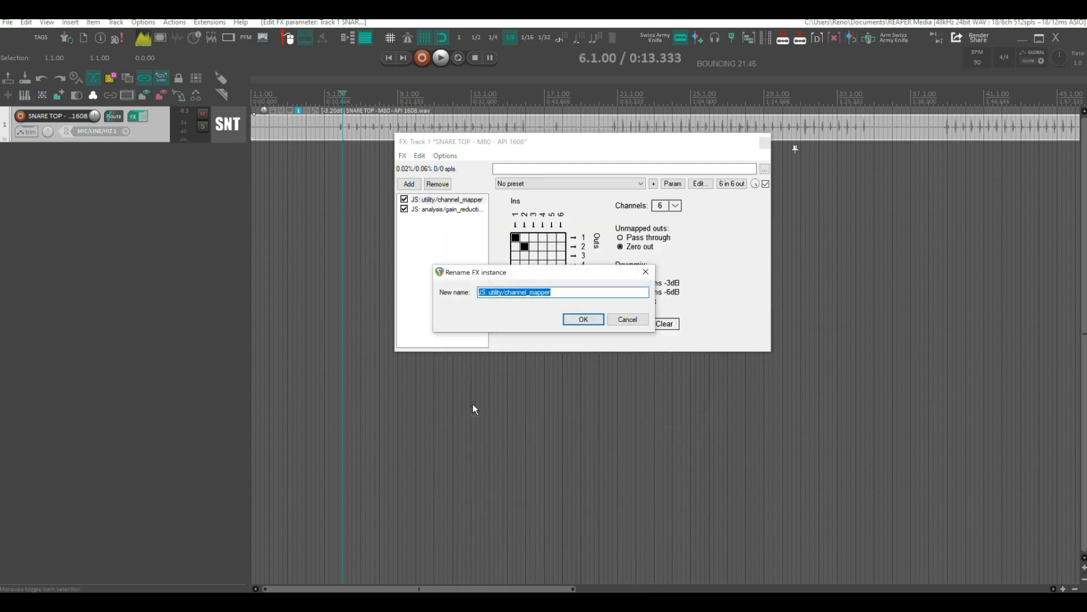
type("Dén")
type("ivateur")
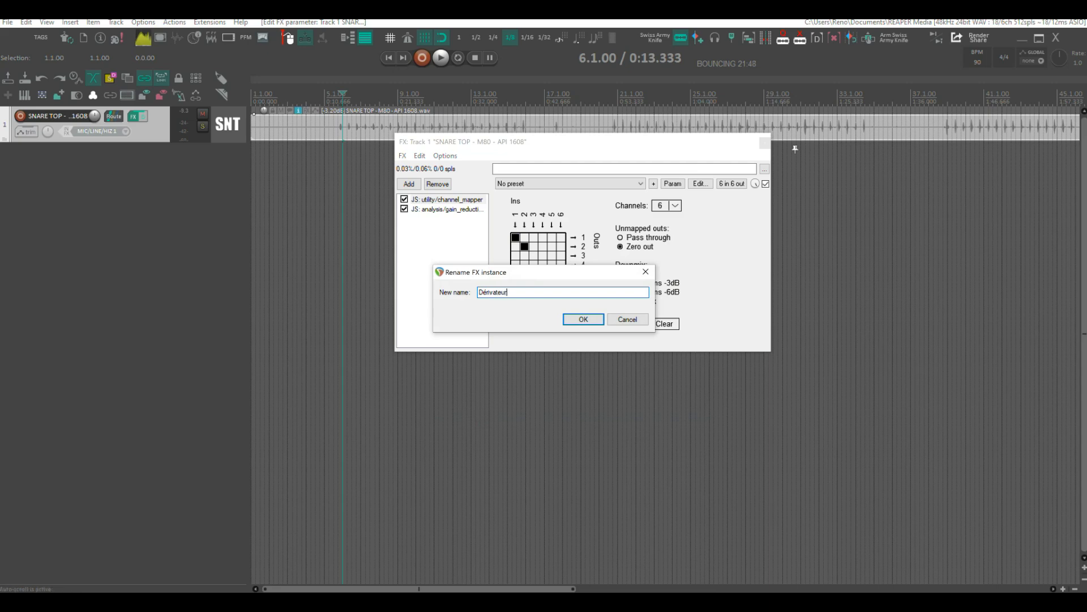
key("Return")
Rename the gain reduction scope instance as Scope.
left_click(436, 210)
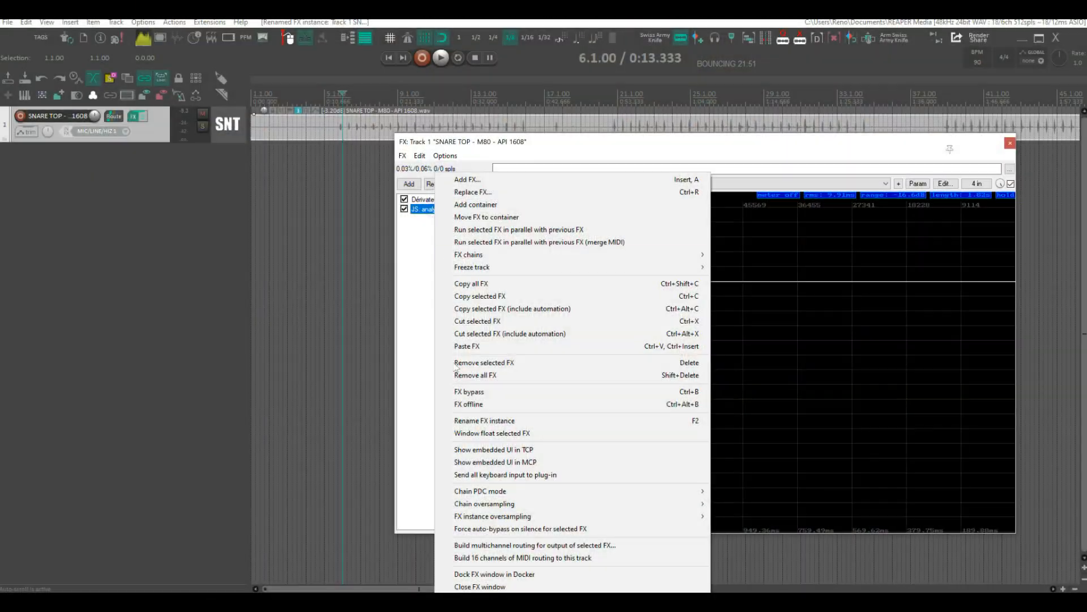
left_click(483, 420)
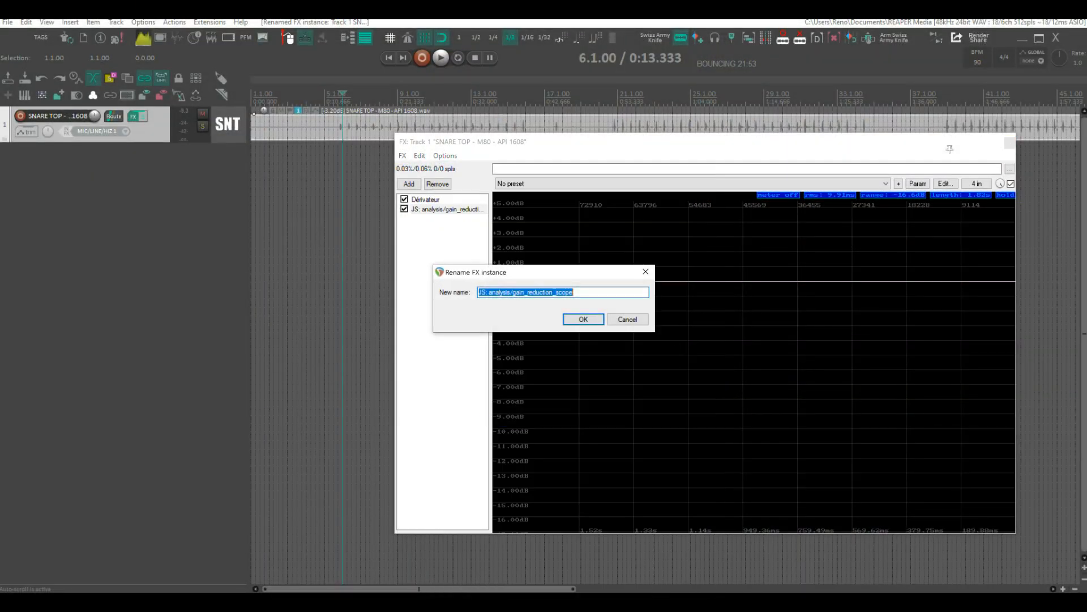
type("Sco")
key("Return")
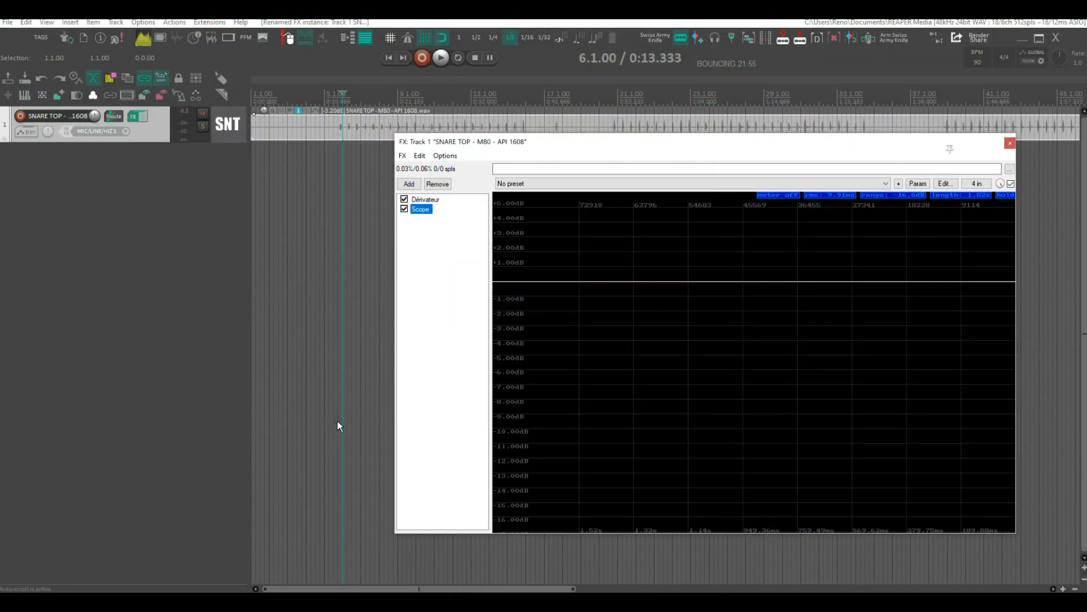
Save the Dérivateur and Scope effects together as an FX chain, overwriting Gain Scope.RfxChain.
left_click(433, 200)
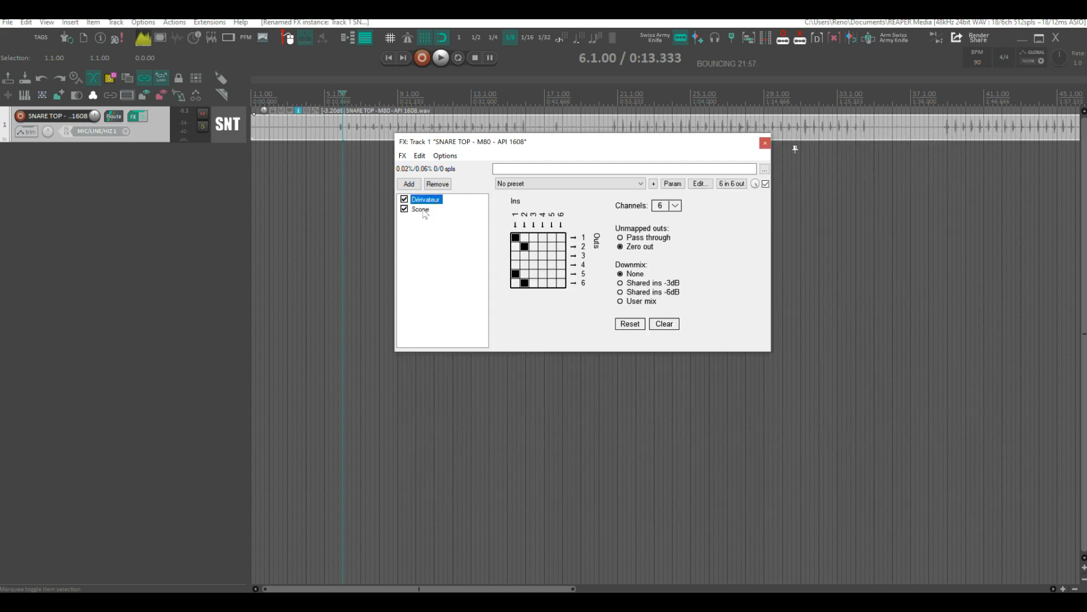
left_click(422, 209, "shift")
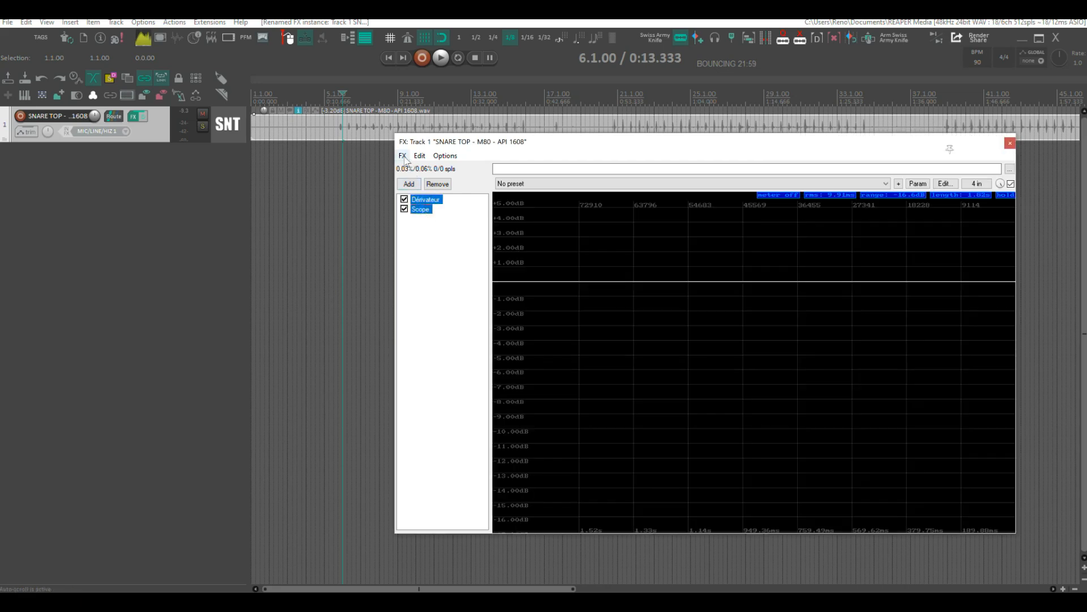
left_click(402, 156)
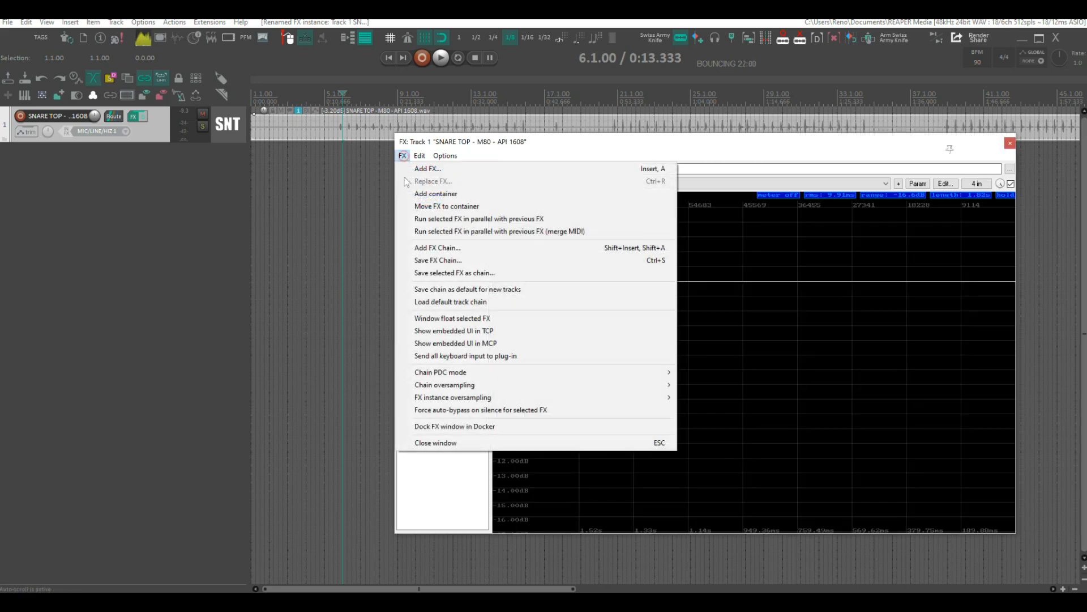
left_click(463, 273)
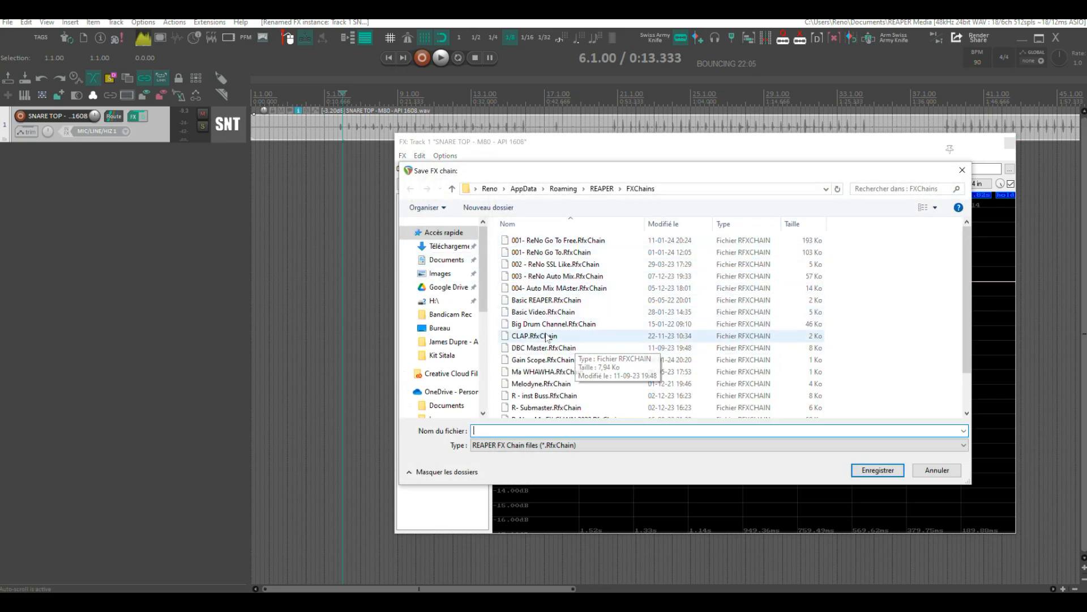
left_click(551, 360)
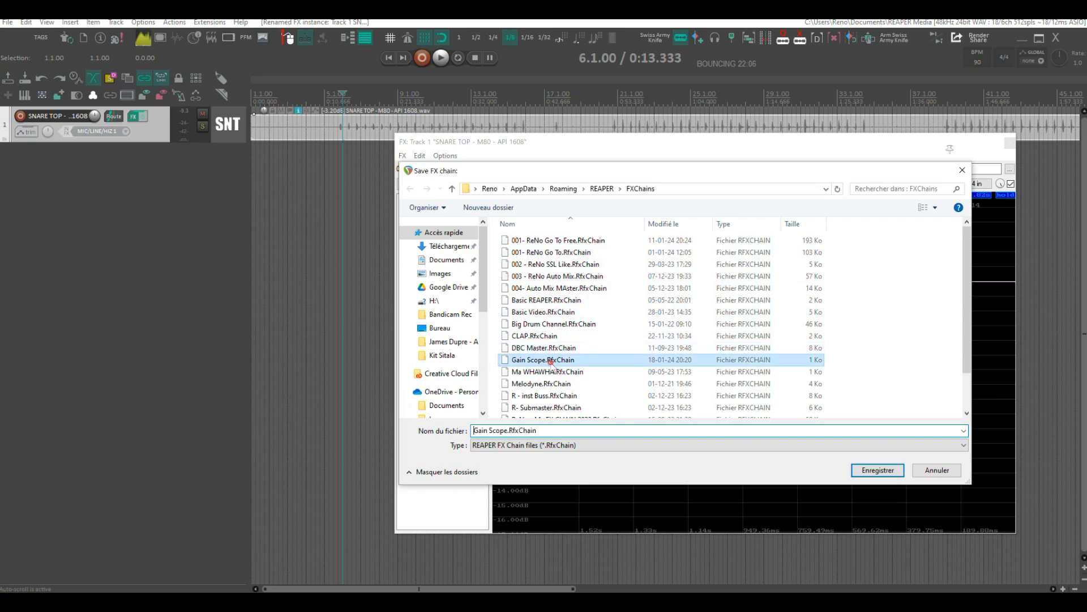
left_click(877, 471)
left_click(580, 308)
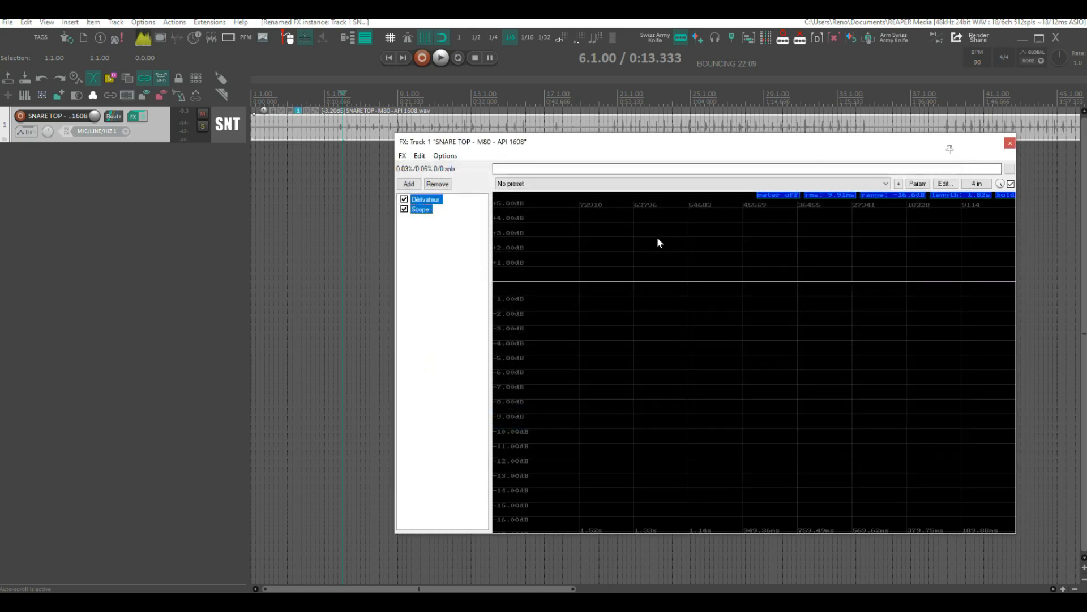
Remove both effects from the snare's FX chain and change the track's number of channels in its routing settings.
left_click(437, 184)
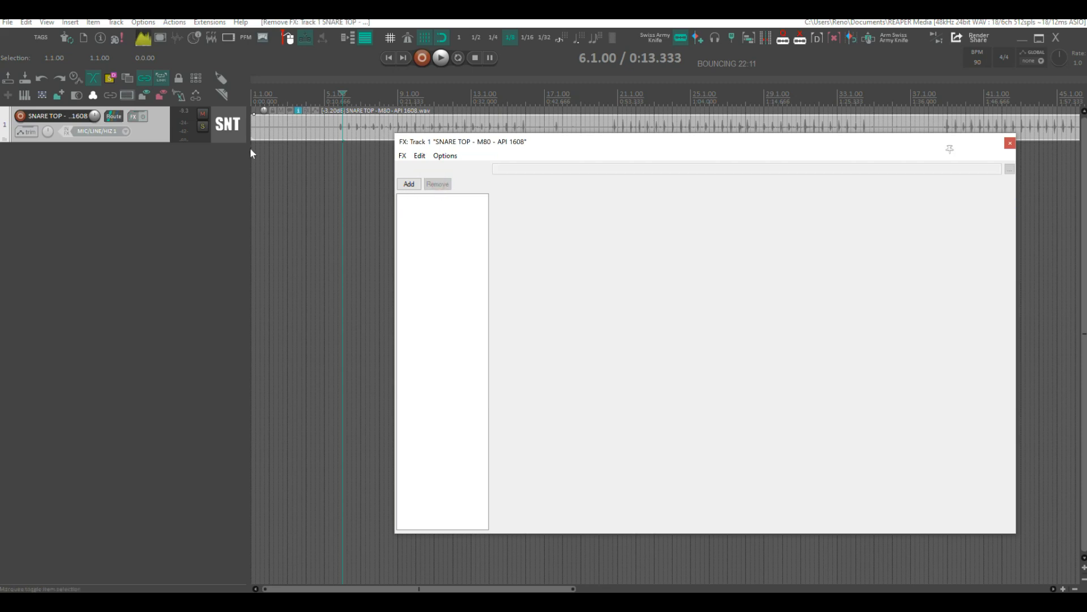
left_click(116, 119)
left_click(422, 145)
left_click(416, 154)
left_click(604, 114)
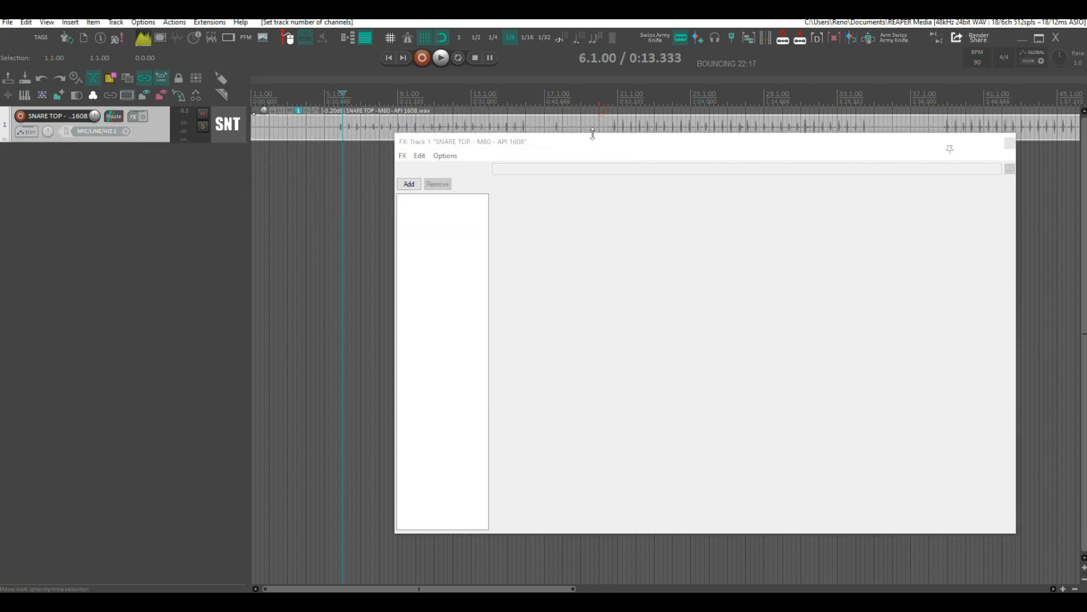
Find the dbx compressors in the plugin browser and add VST: dbx-160 Mono (Waves) to the snare track.
left_click(409, 184)
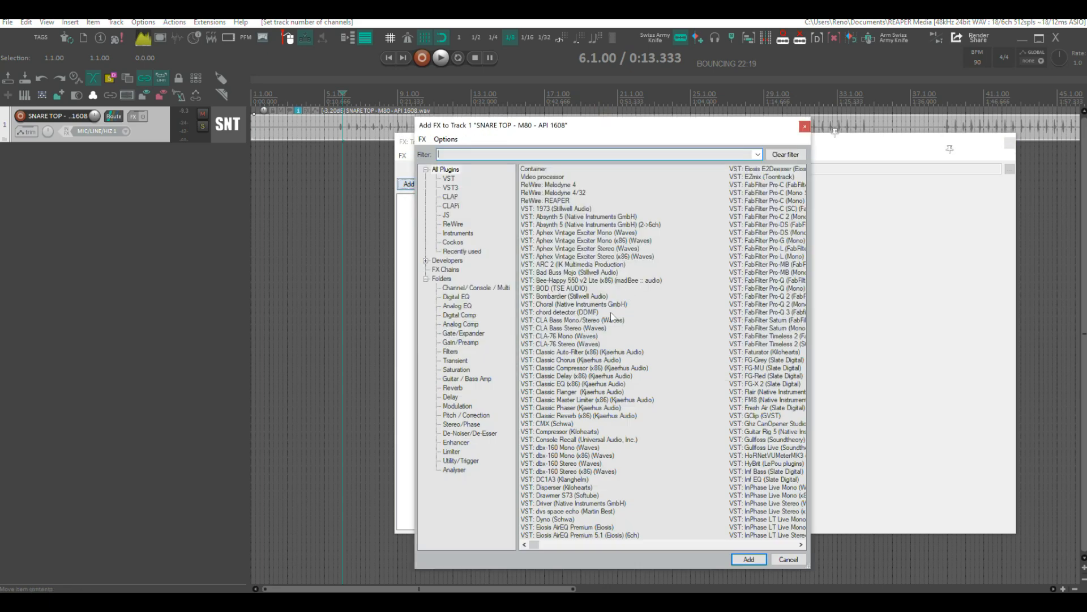
type("dbx")
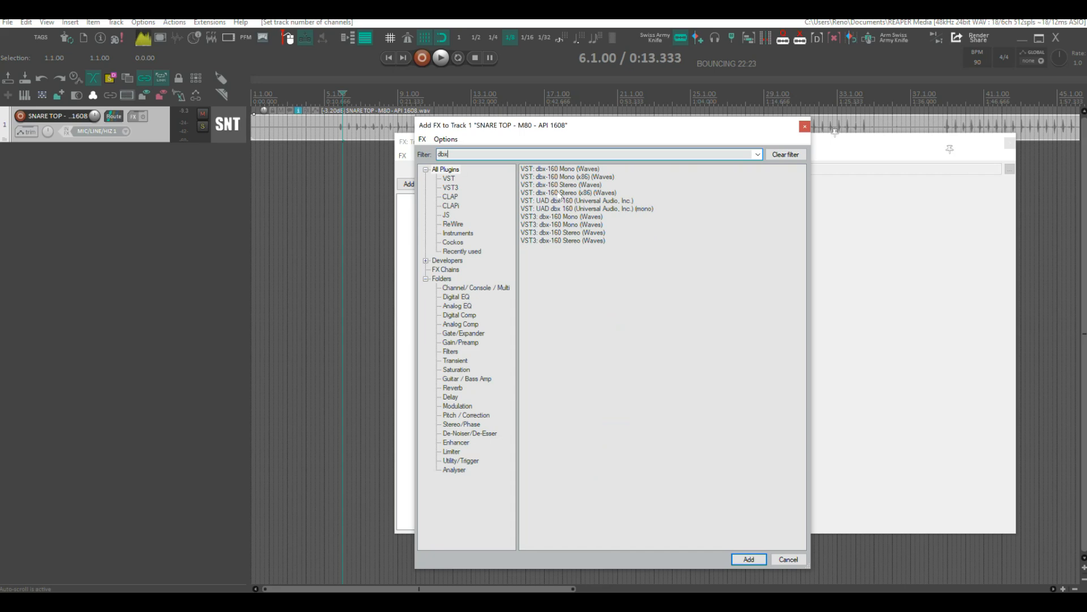
left_click_drag(569, 136, 757, 146)
double_click(739, 179)
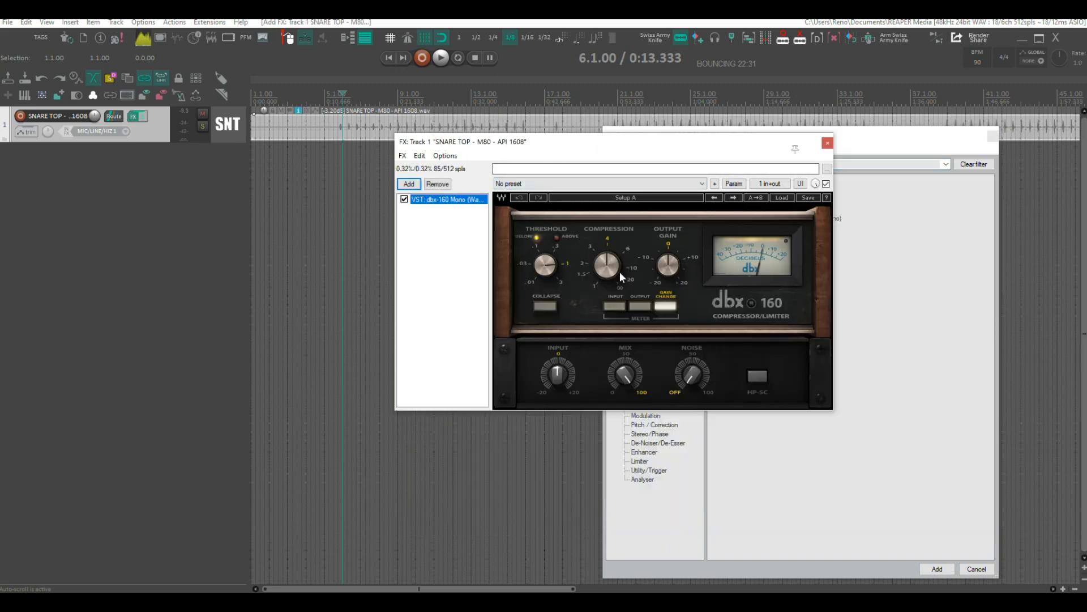
Lower the dbx-160's threshold to 0.267 and briefly play the snare through it.
left_click_drag(545, 265, 545, 268)
key("space")
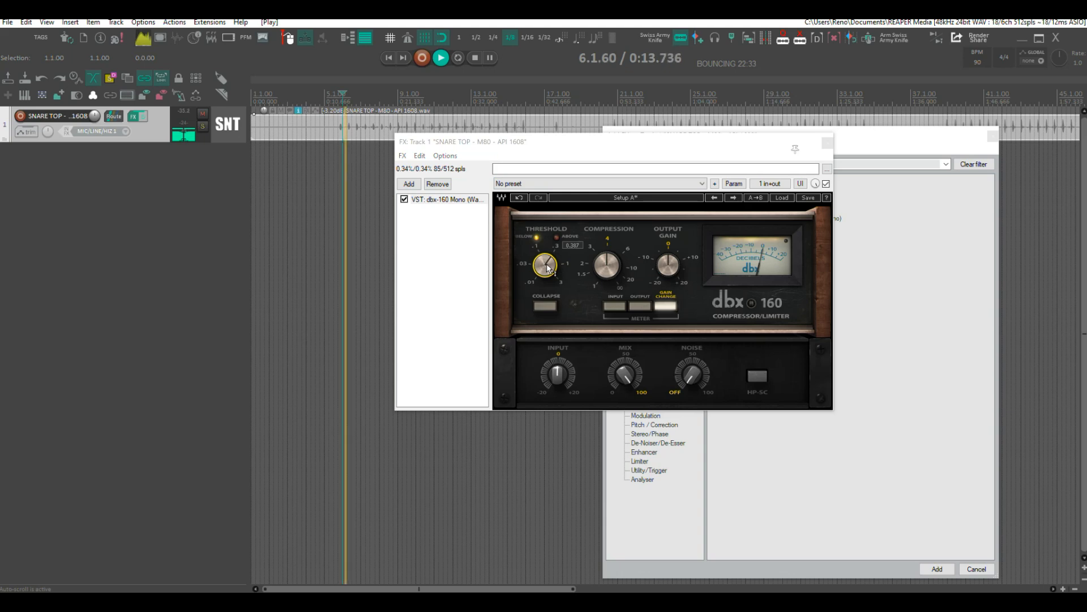
key("space")
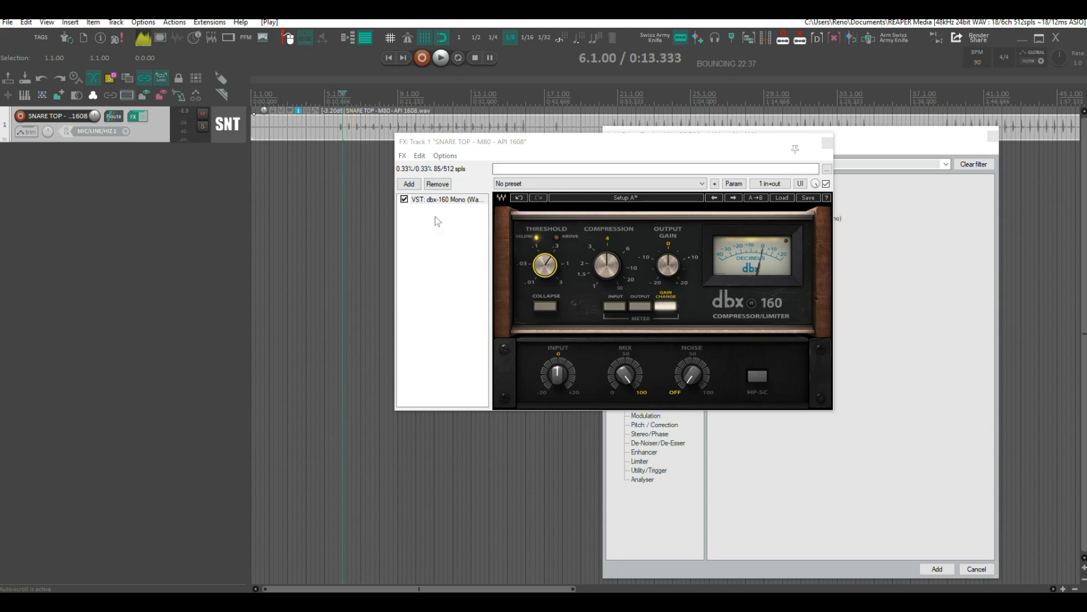
Add the saved Gain Scope FX chain to the snare track.
left_click(908, 145)
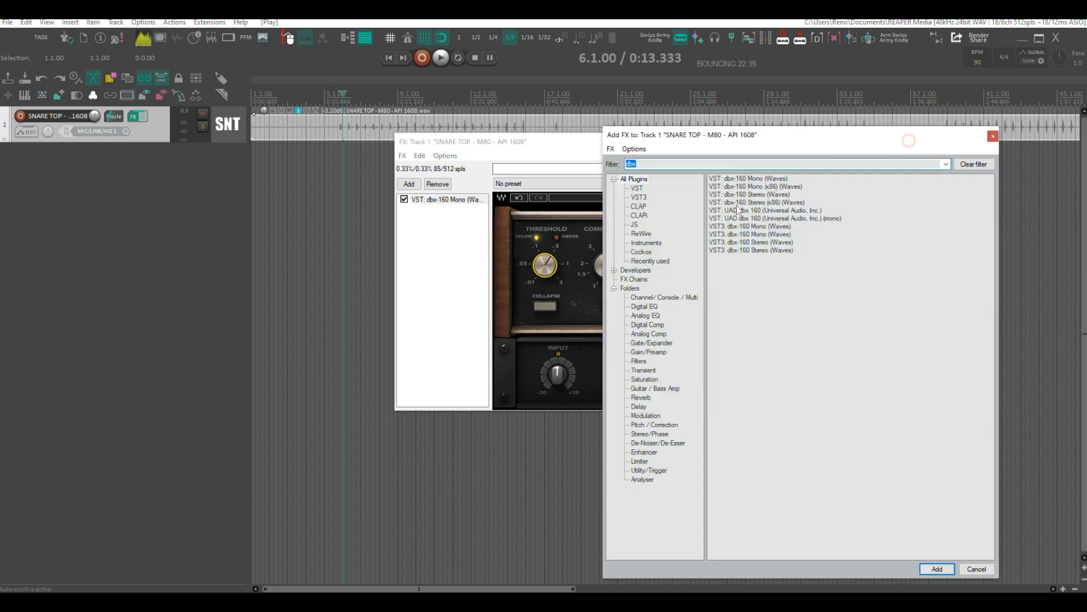
left_click(635, 279)
left_click(963, 165)
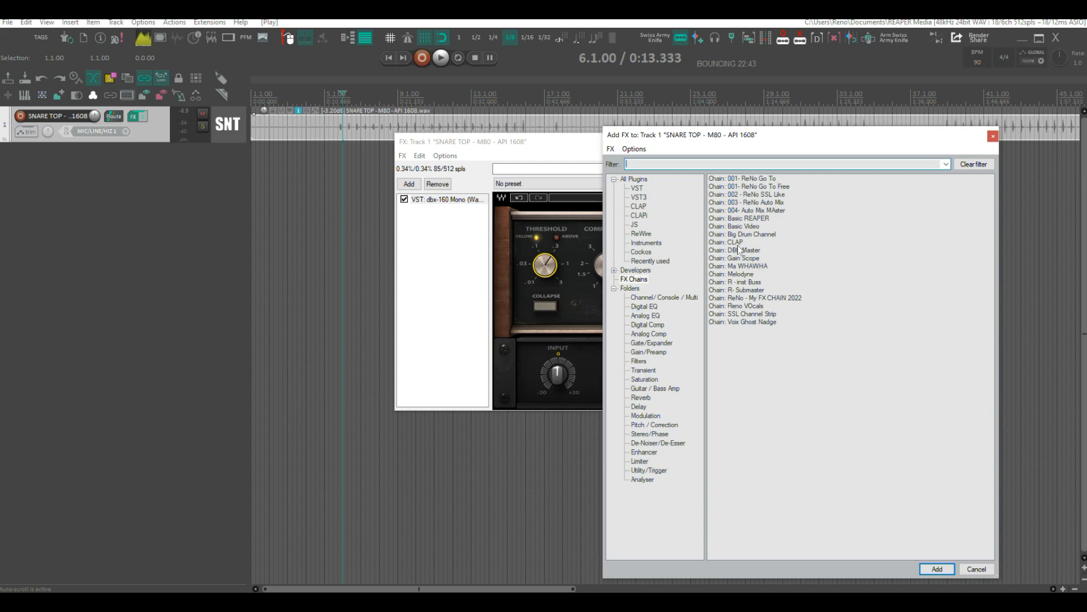
double_click(738, 259)
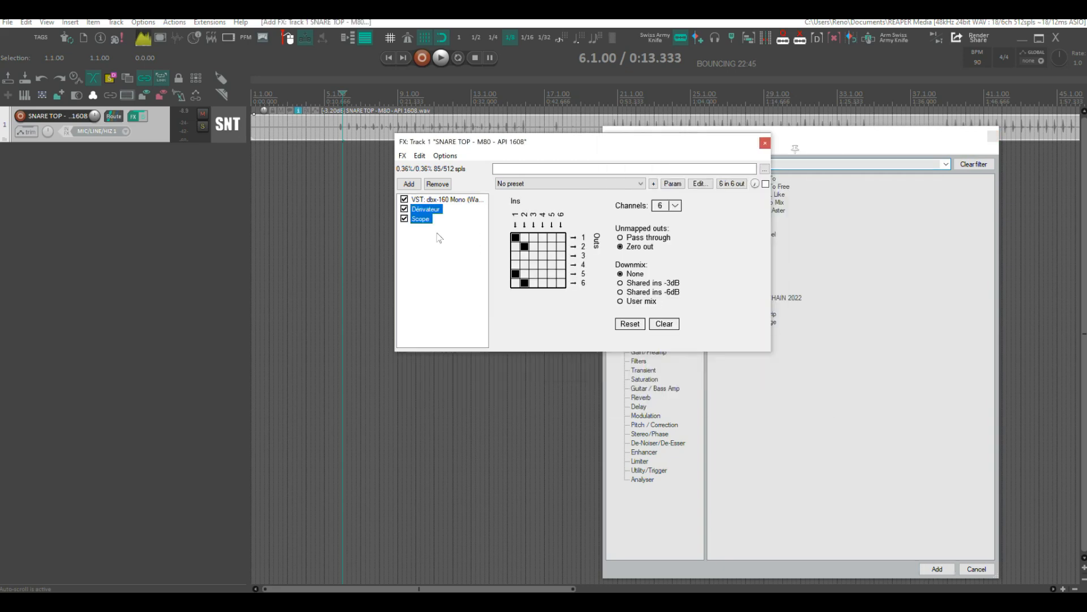
Move the dbx-160 between Dérivateur and Scope, and float the Scope window over the arrangement while the snare plays.
left_click_drag(442, 201, 436, 217)
double_click(420, 219)
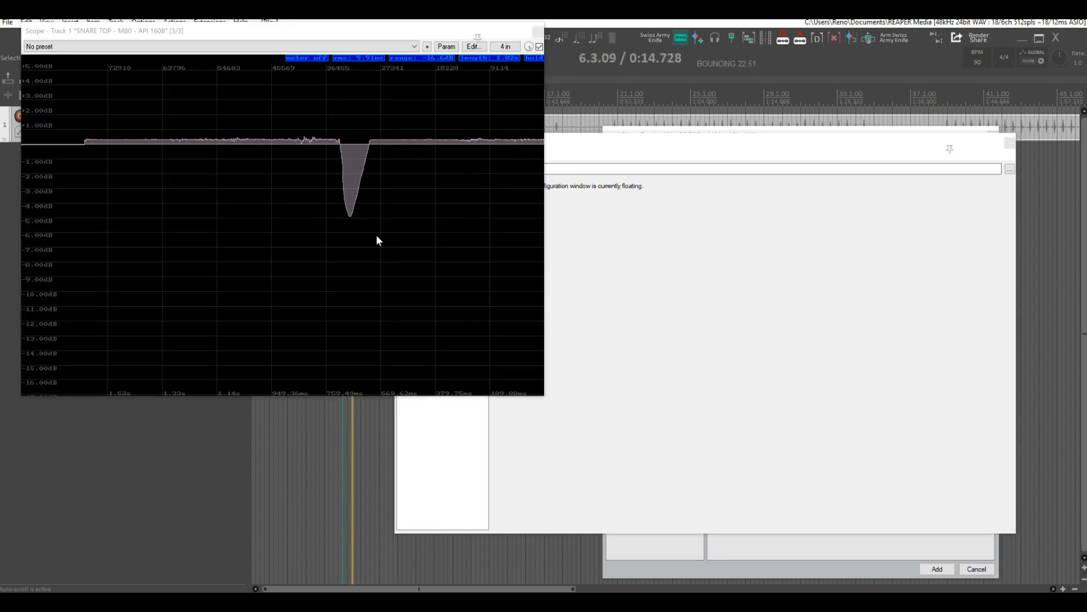
left_click_drag(417, 36, 666, 152)
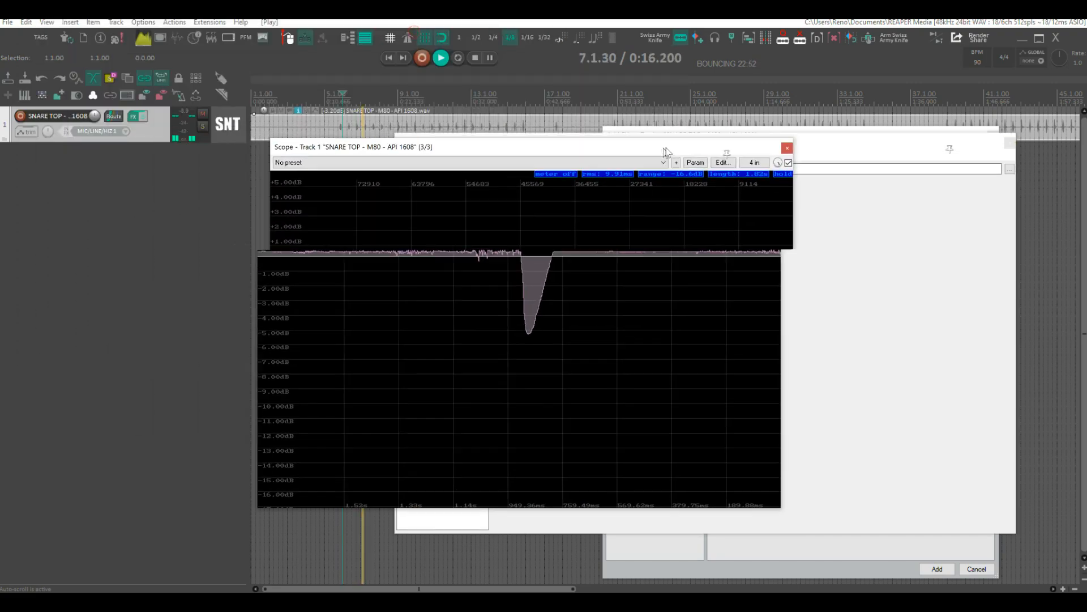
Close the floating Scope window and add VST: CLA-76 Stereo (Waves) from the Analog Comp folder between Dérivateur and the dbx-160.
left_click(787, 147)
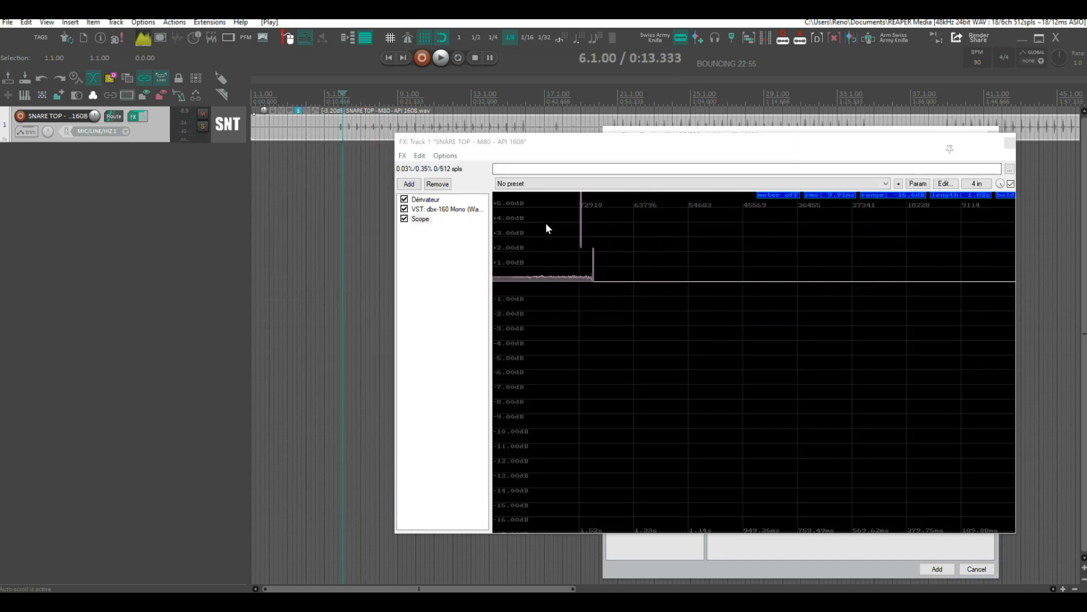
left_click_drag(579, 149, 575, 199)
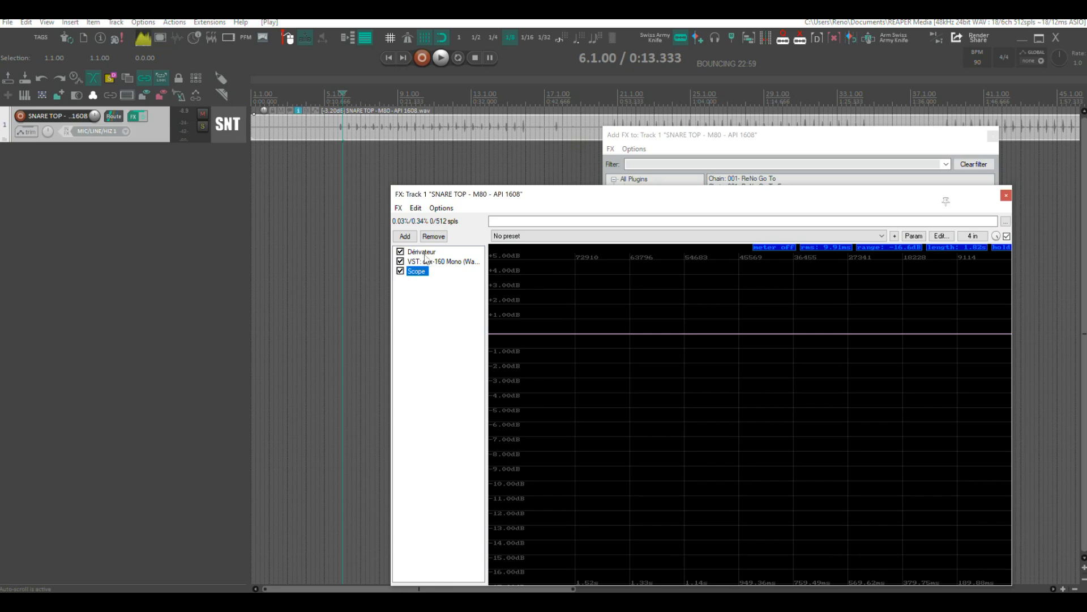
left_click(691, 143)
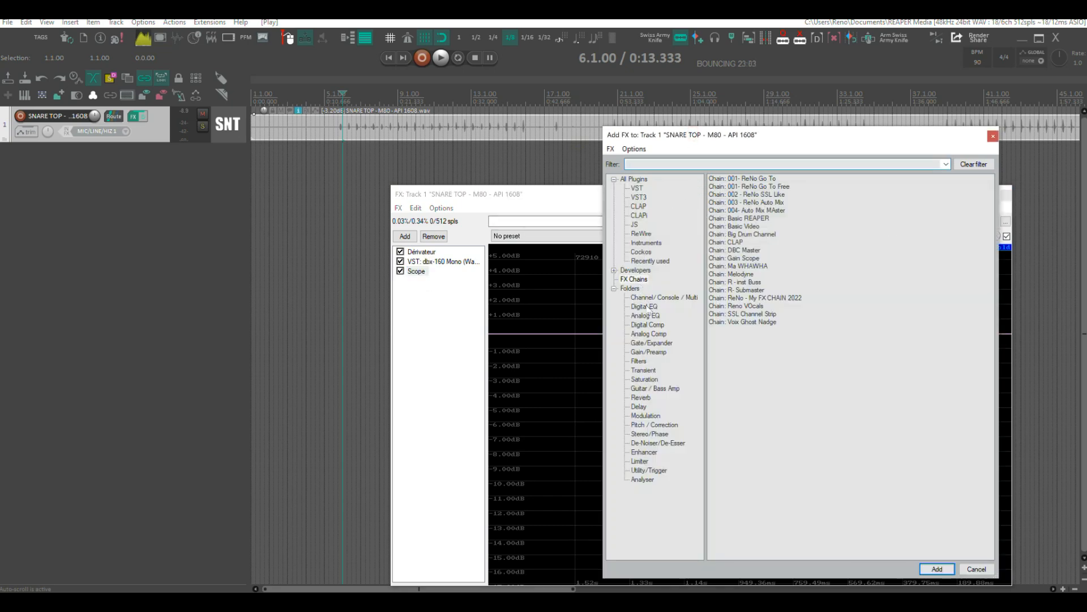
left_click(646, 334)
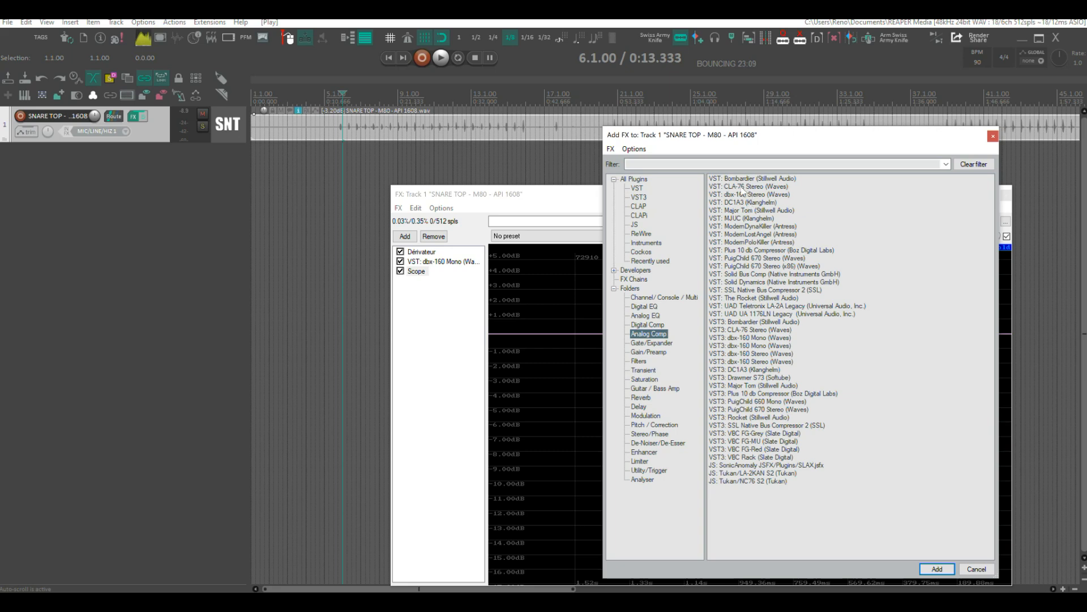
left_click(432, 275)
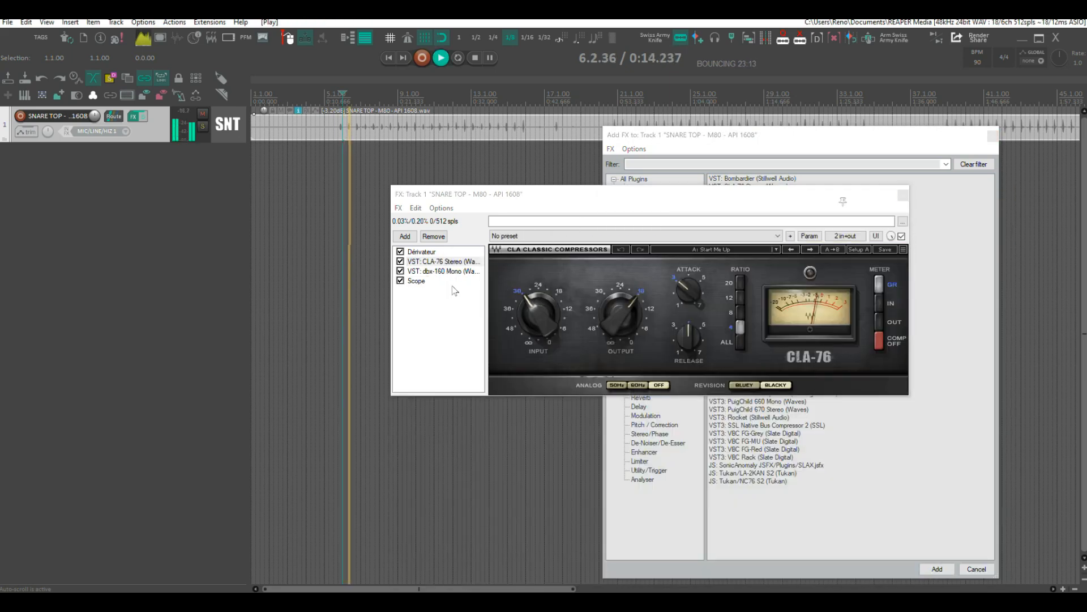
Widen the Scope's display range to about -50 dB while the snare plays through both compressors.
left_click(450, 281)
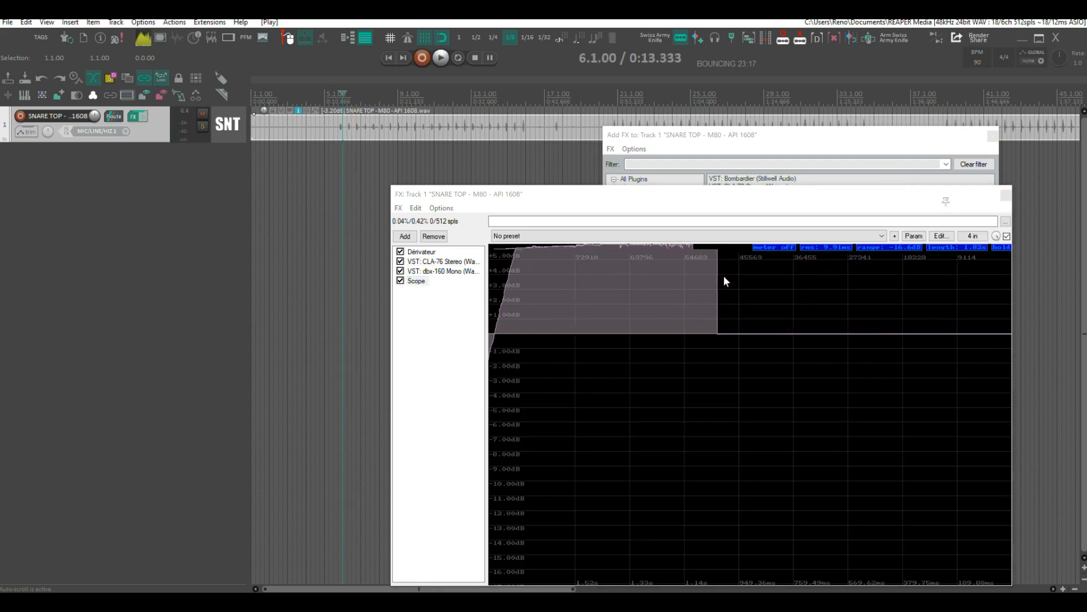
left_click_drag(905, 247, 913, 199)
key("space")
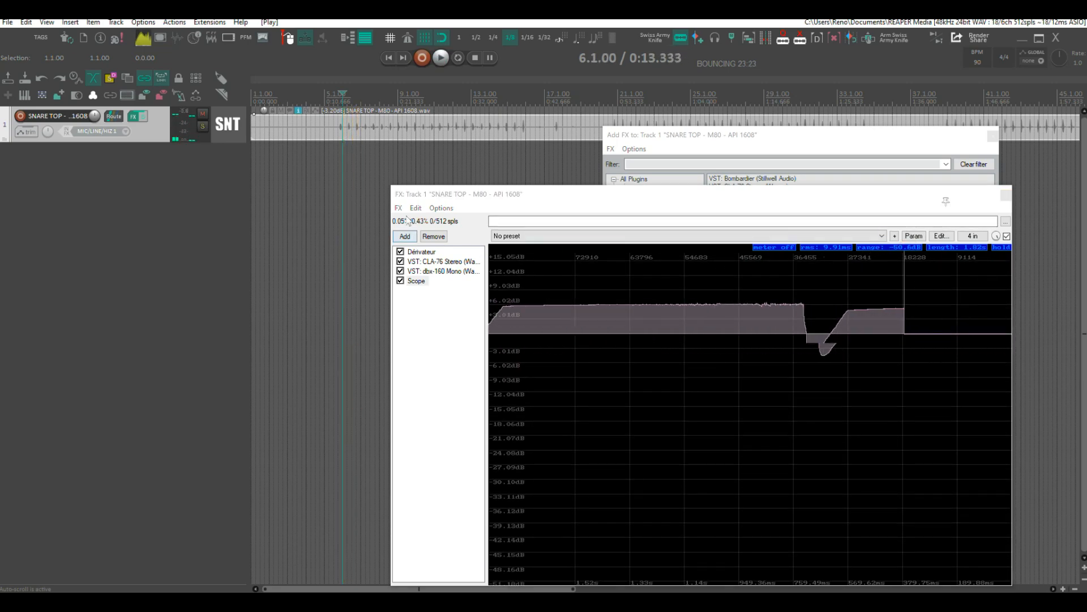
Add VST: ReaGate (Cockos) from the Cockos plugins to the snare chain between Dérivateur and the CLA-76.
left_click(674, 146)
key("space")
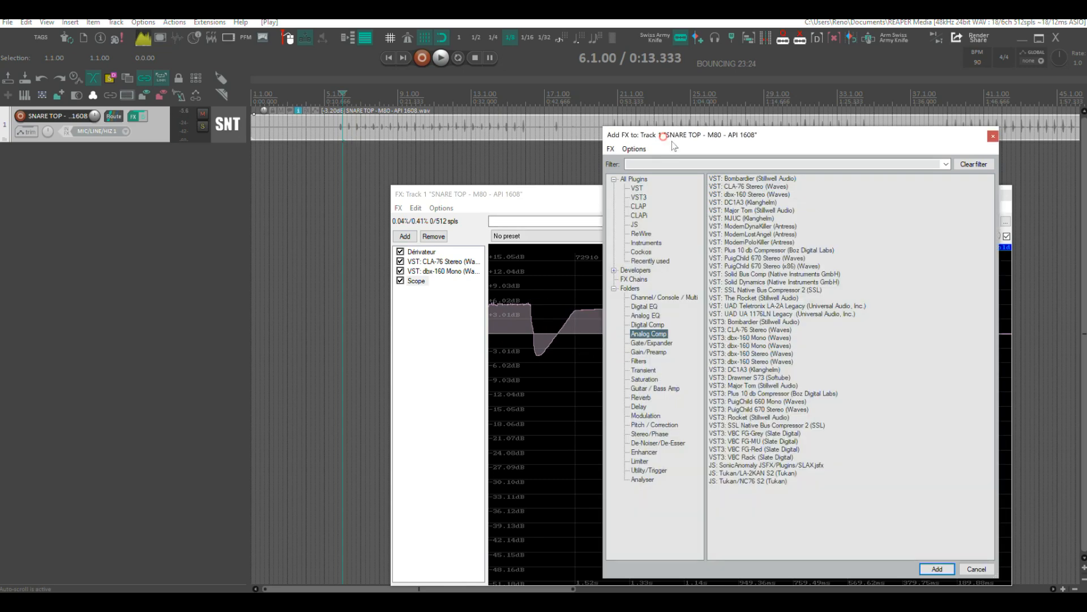
left_click(642, 252)
left_click_drag(745, 283, 446, 264)
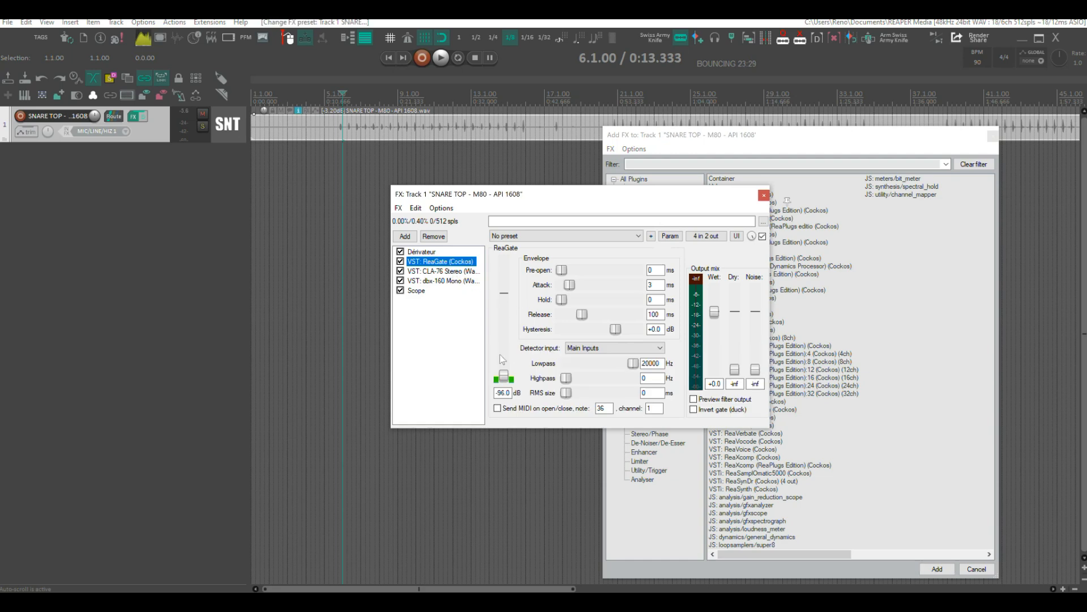
Set ReaGate's release to 550 ms and its threshold to -18.3 dB, fine-tuning the threshold while the snare plays.
left_click_drag(505, 378, 504, 329)
left_click_drag(582, 314, 603, 312)
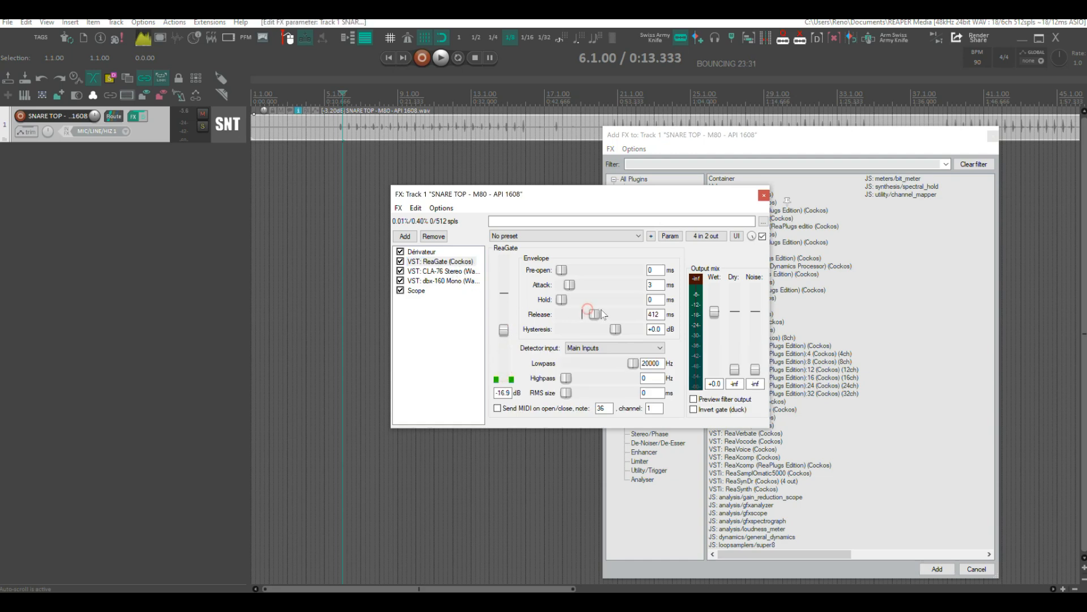
key("space")
left_click_drag(503, 331, 504, 333)
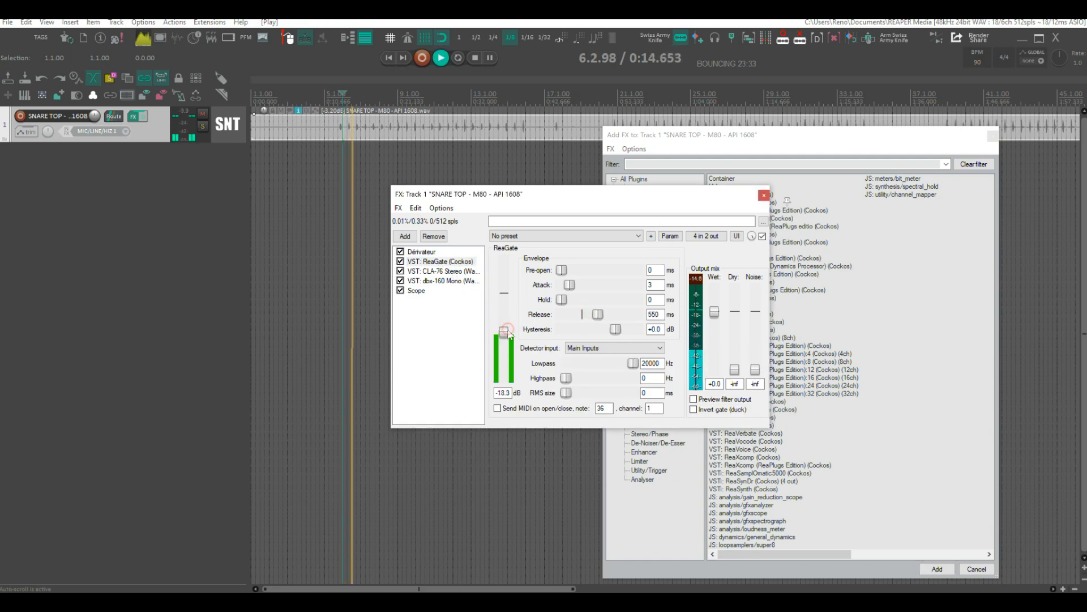
Examine the combined gate and compressor gain curve in Scope during playback, and review ReaGate's settings.
left_click(439, 289)
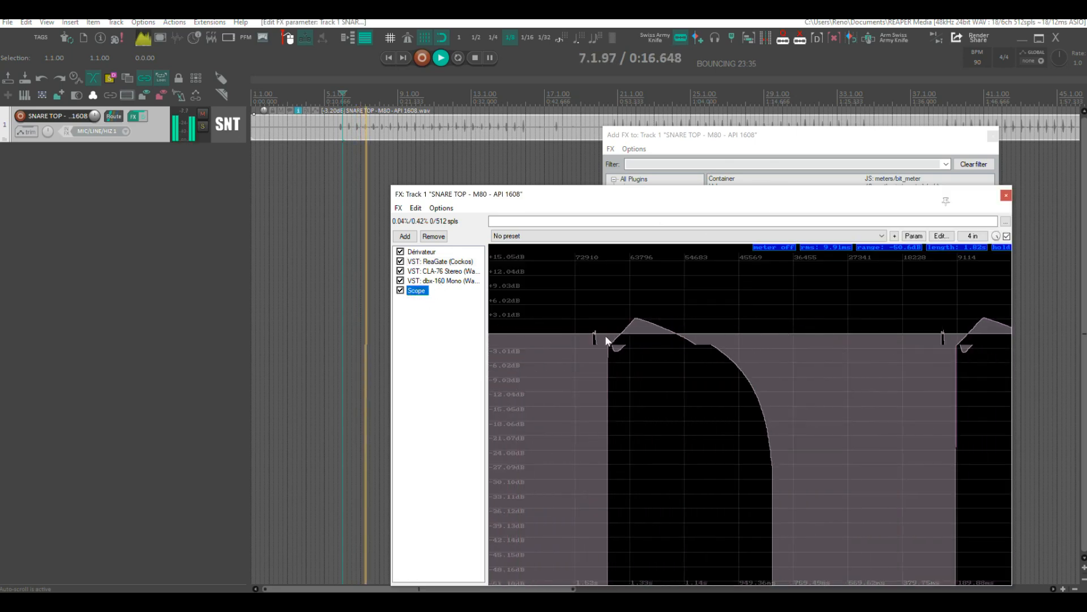
key("space")
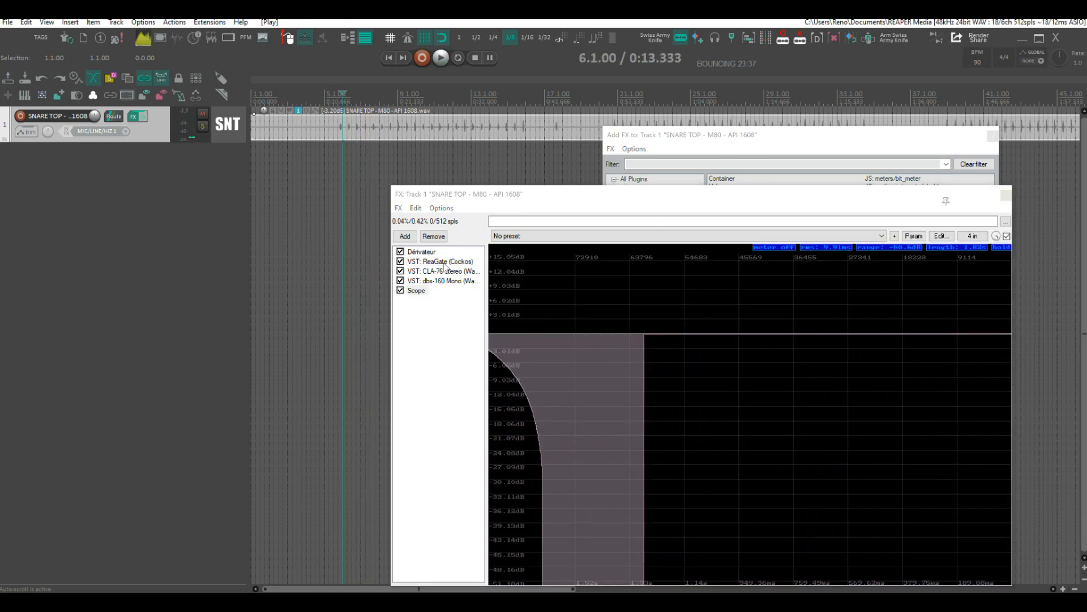
left_click(441, 262)
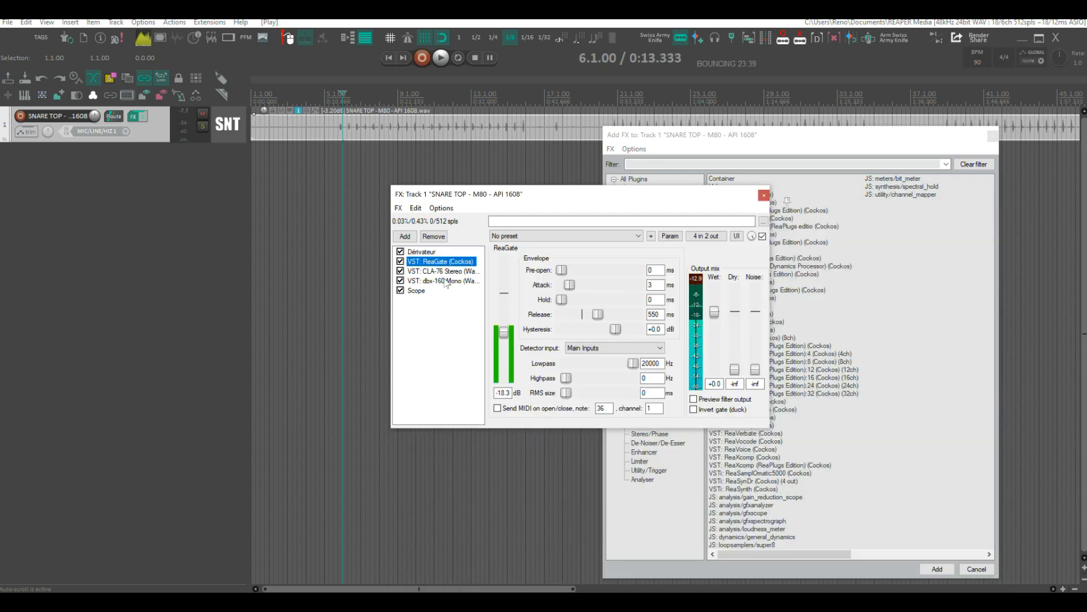
left_click(417, 291)
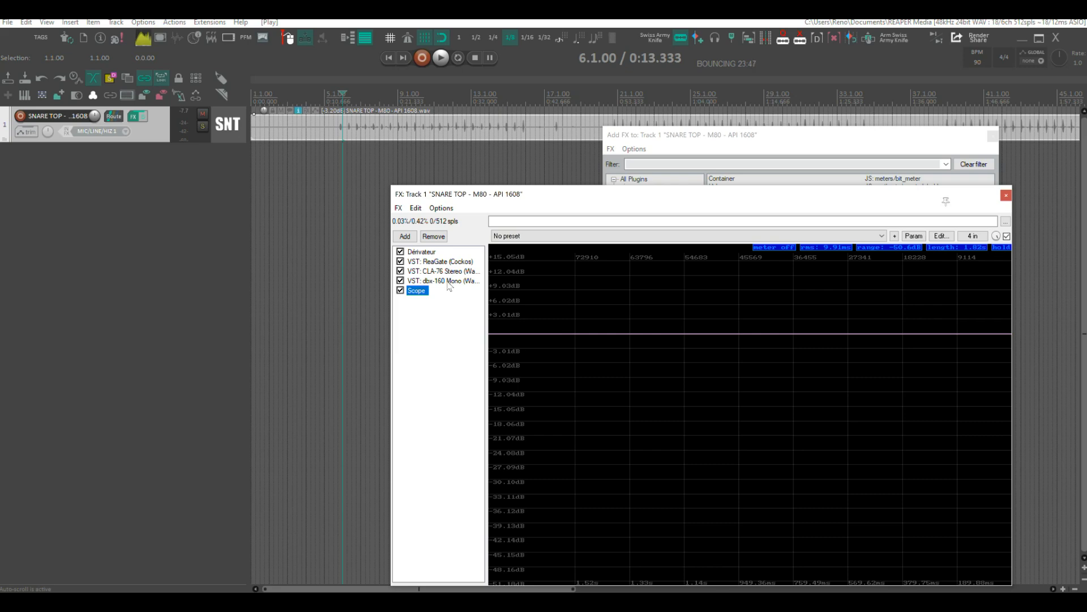
Move ReaGate, CLA-76 and dbx-160 together into a container between Dérivateur and Scope.
left_click_drag(517, 192, 461, 160)
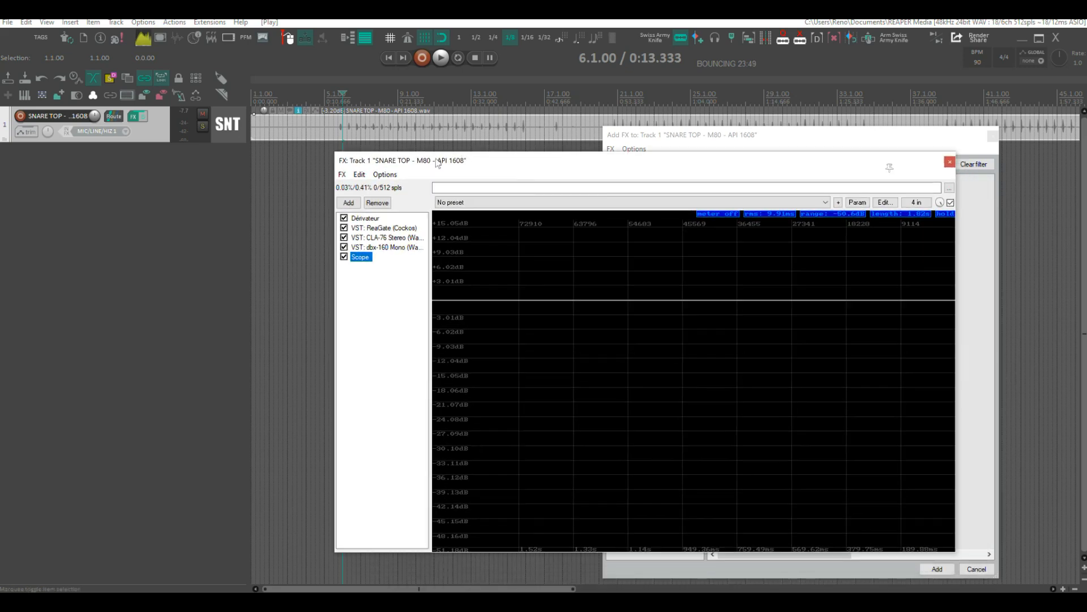
left_click(386, 228)
left_click(388, 238, "shift")
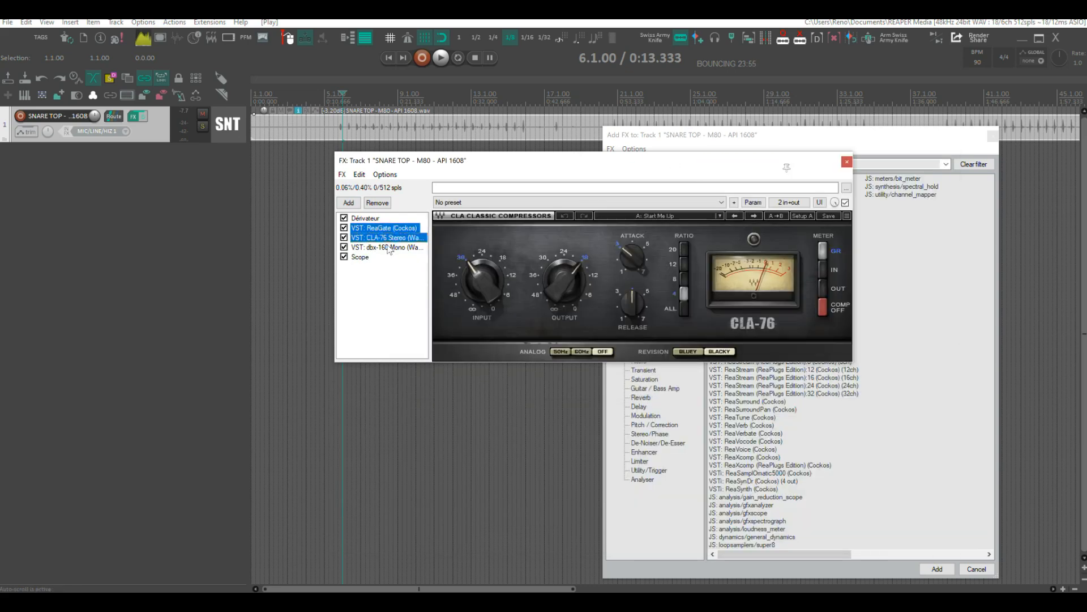
left_click(387, 247, "shift")
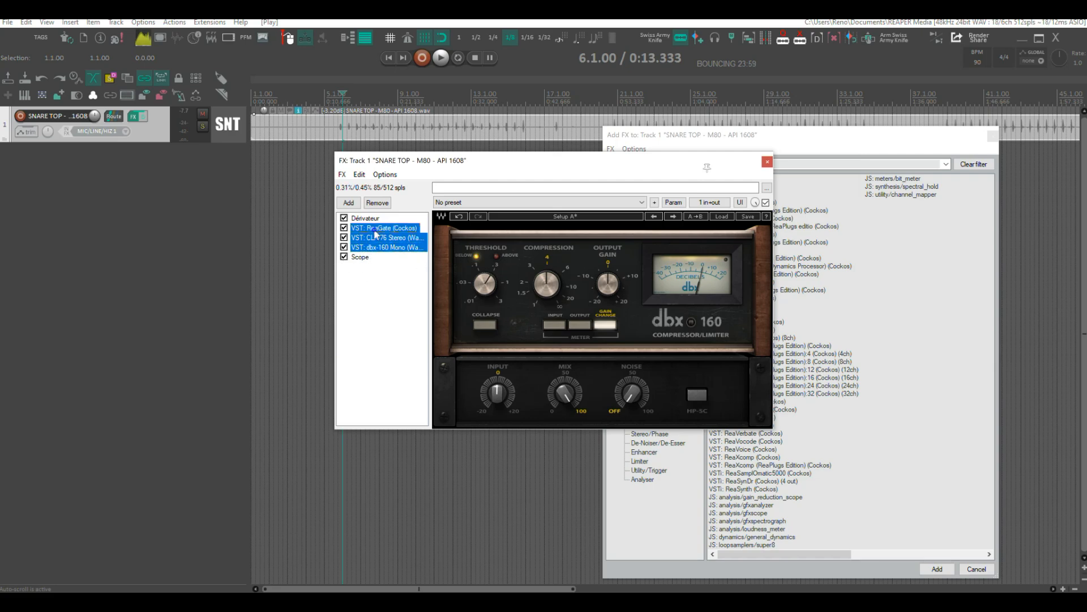
right_click(375, 233)
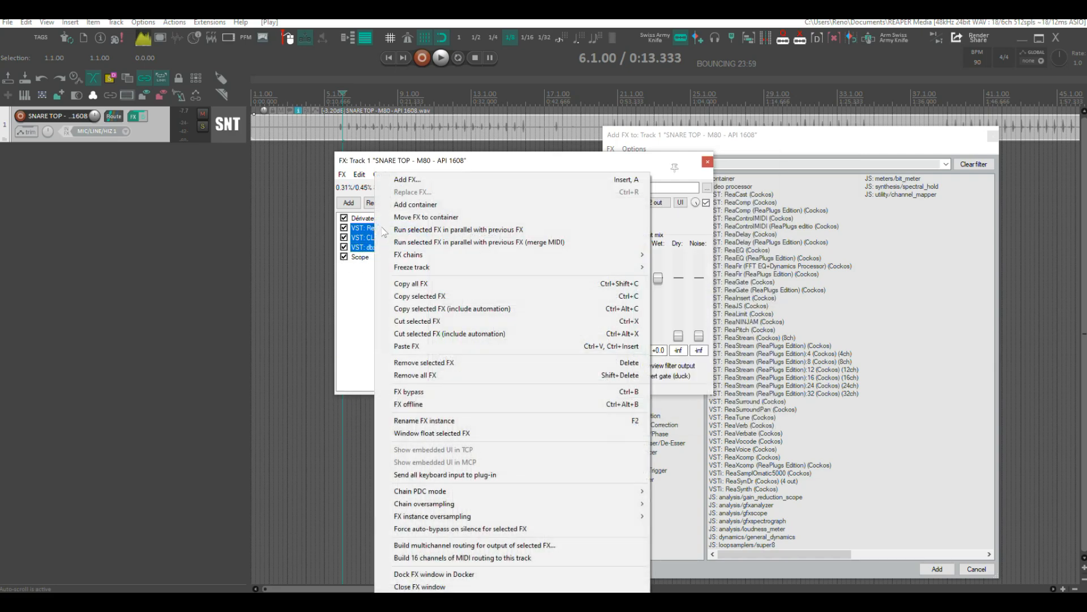
left_click(426, 219)
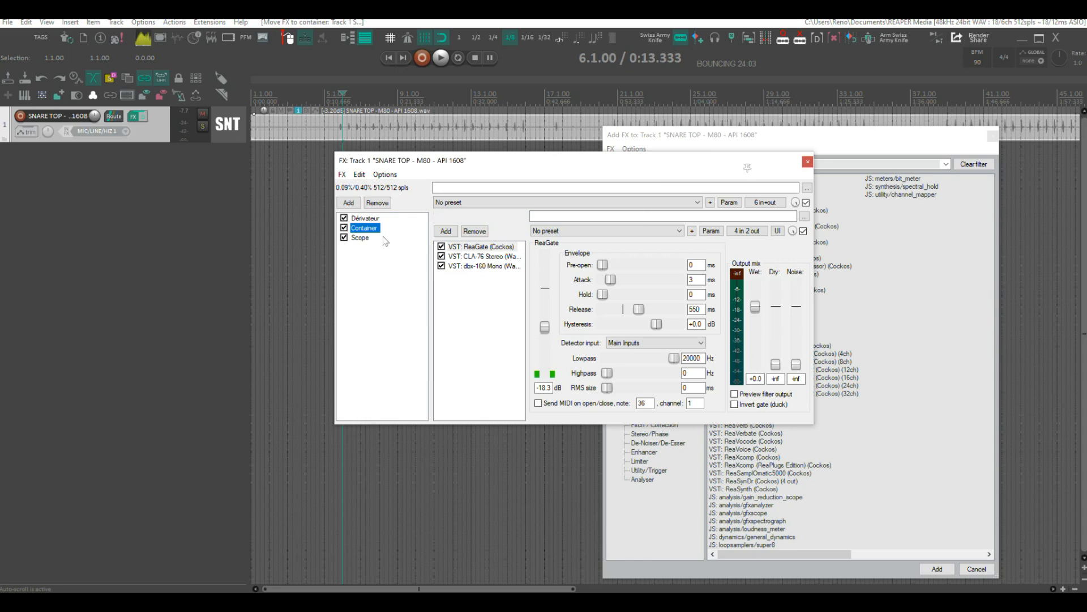
Review the three processors inside the container, along with the Dérivateur routing and the Scope around it.
left_click(463, 248)
left_click(466, 256)
left_click(467, 266)
left_click(366, 219)
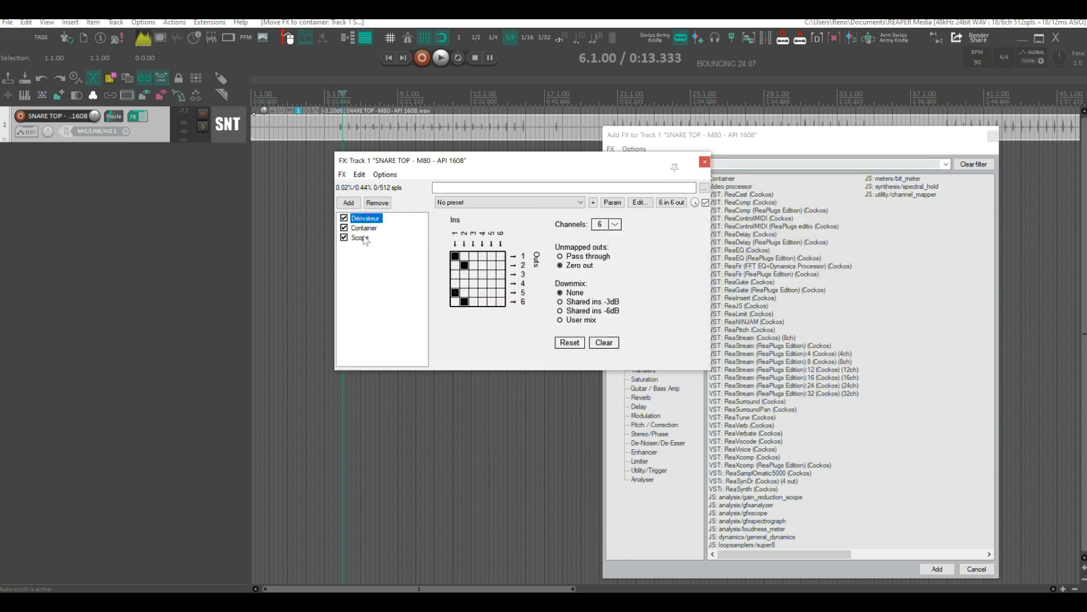
left_click(361, 237)
left_click(362, 232)
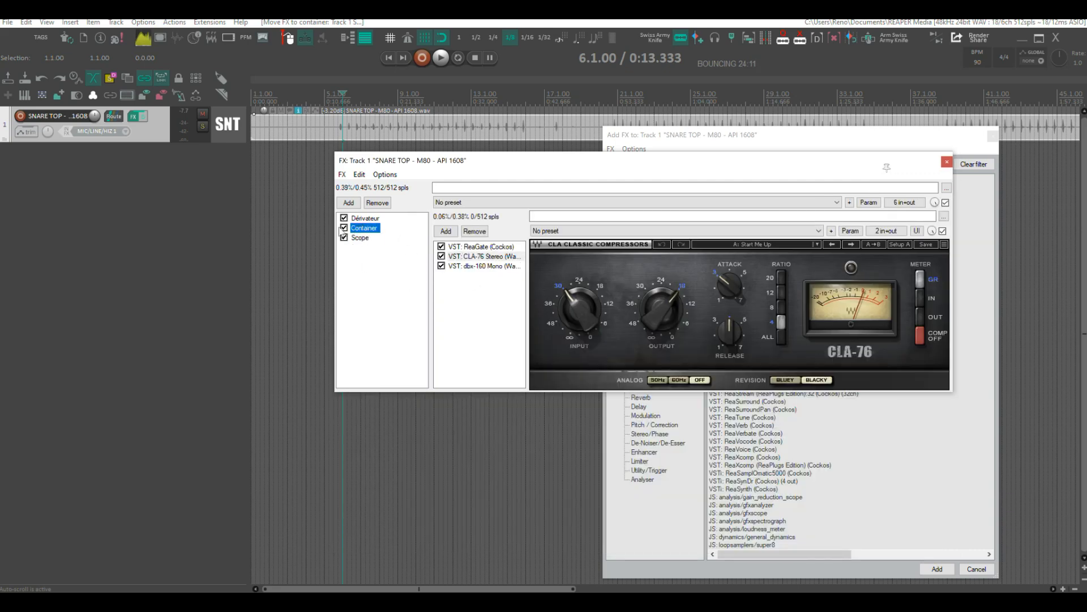
Compare the snare with the whole container bypassed and active during playback, leaving the container enabled.
left_click(344, 228)
key("space")
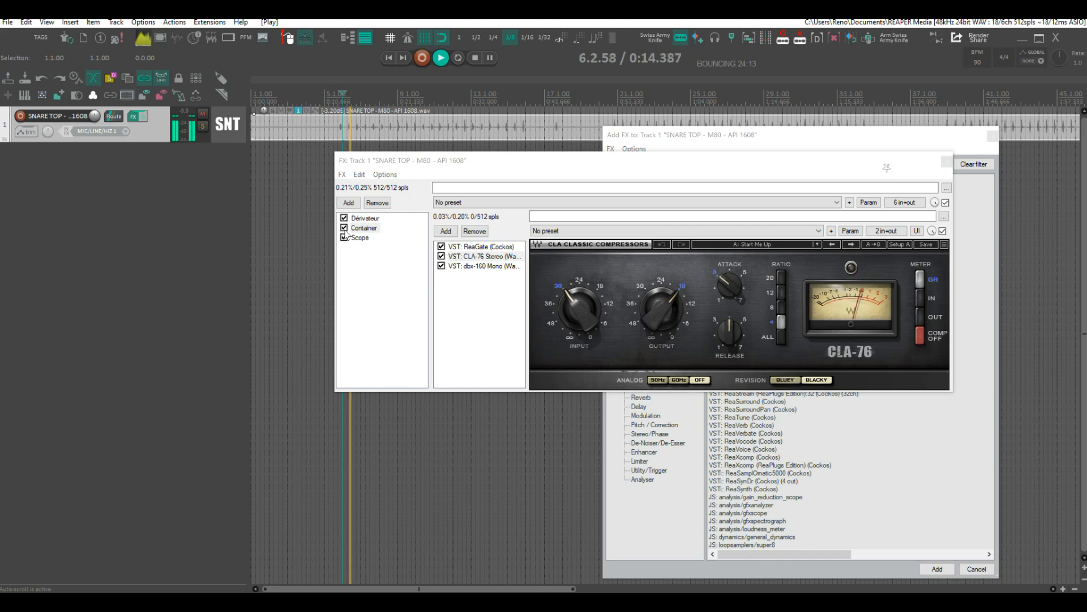
left_click(344, 228)
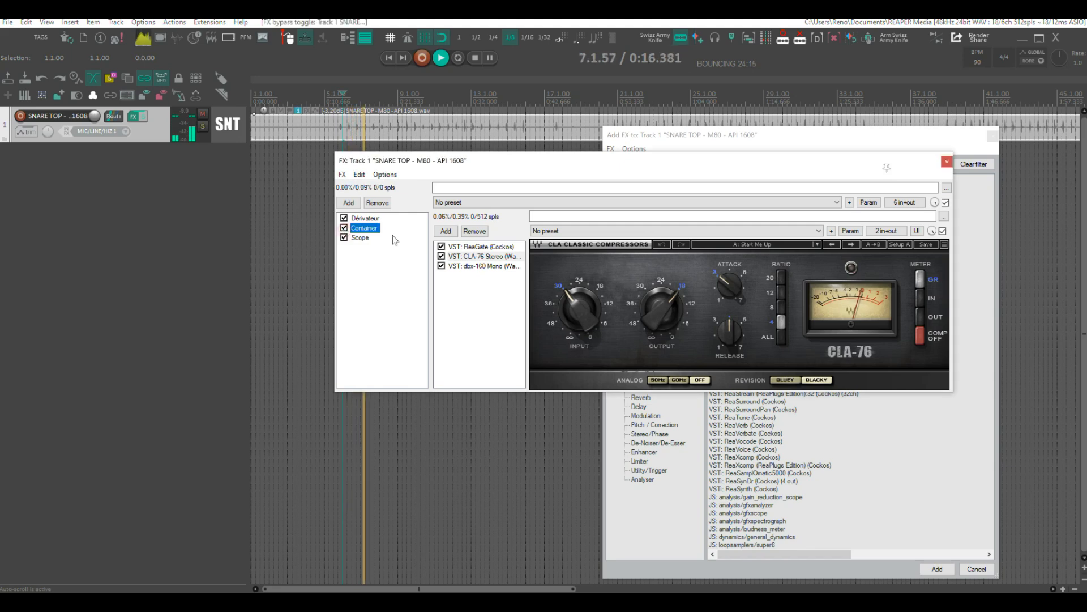
key("space")
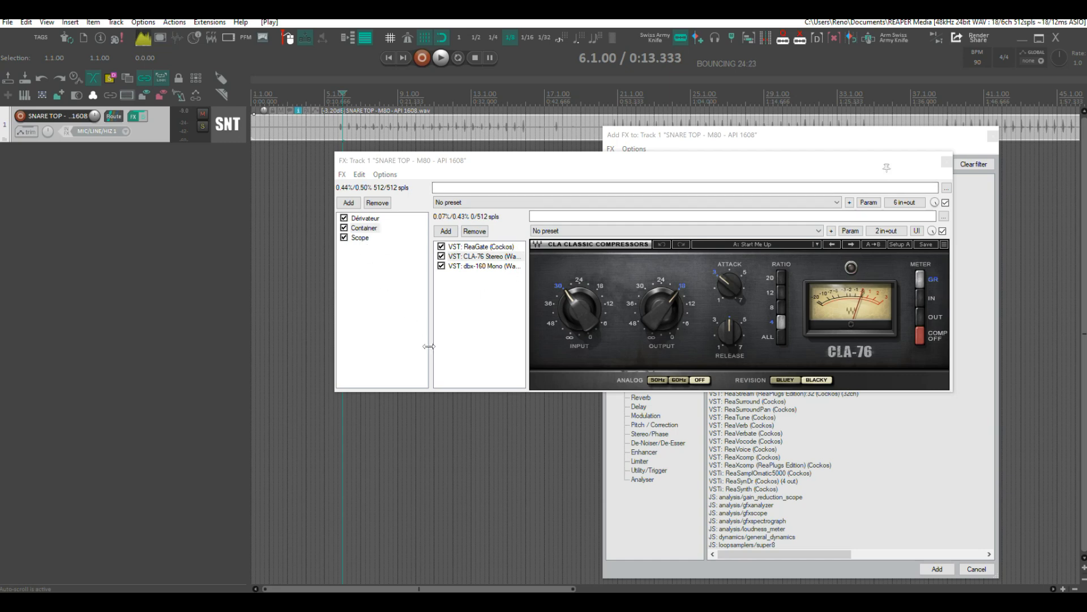
Close the snare track's FX chain window and the plugin browser to return to the arrangement.
left_click(946, 162)
left_click(992, 136)
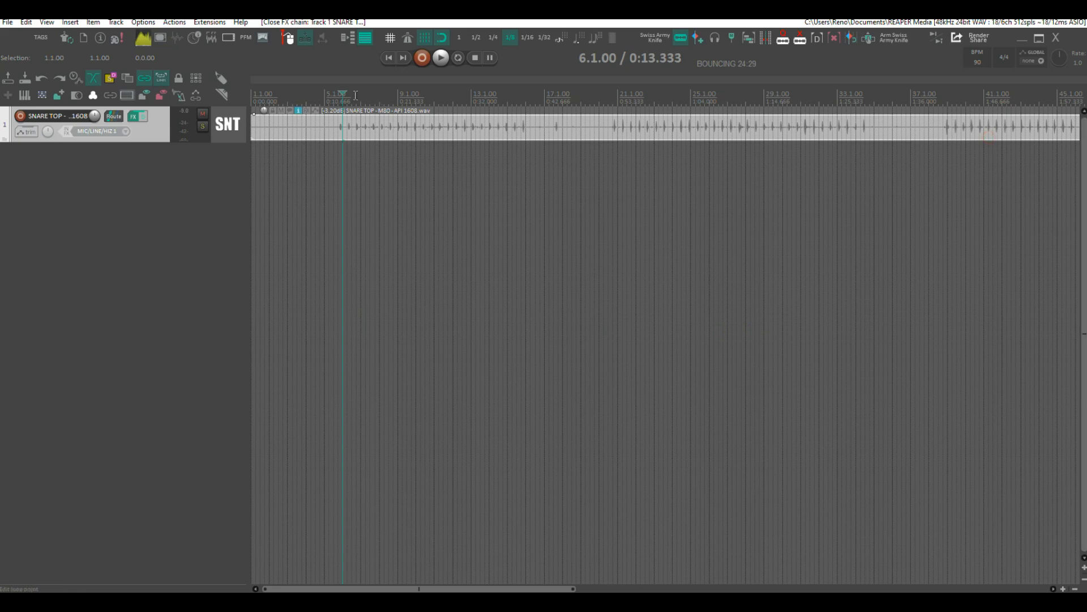
scroll(356, 96, "up", 2)
scroll(356, 95, "up", 2)
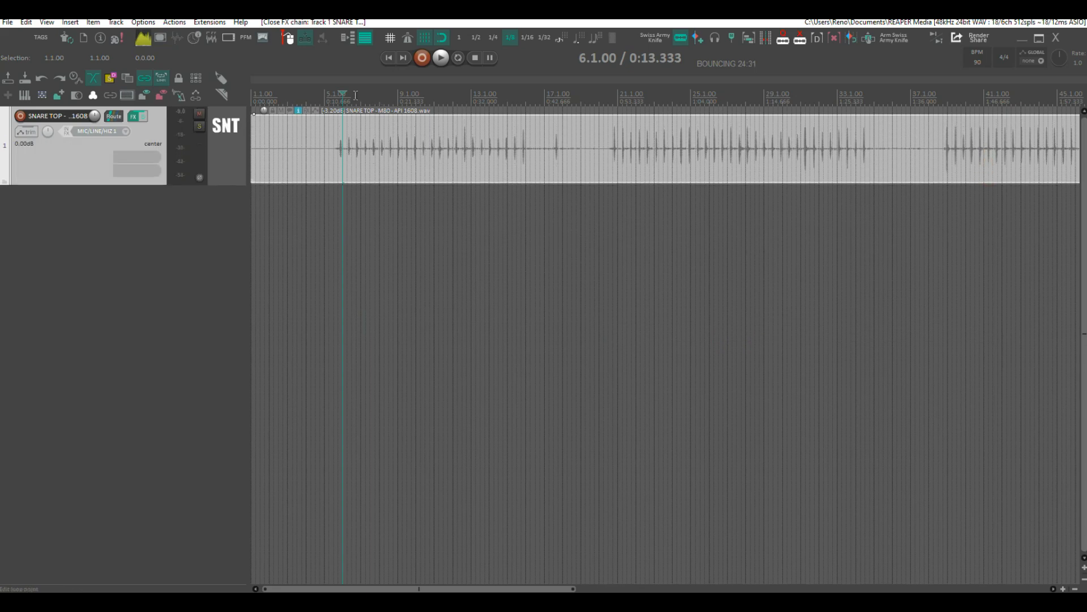